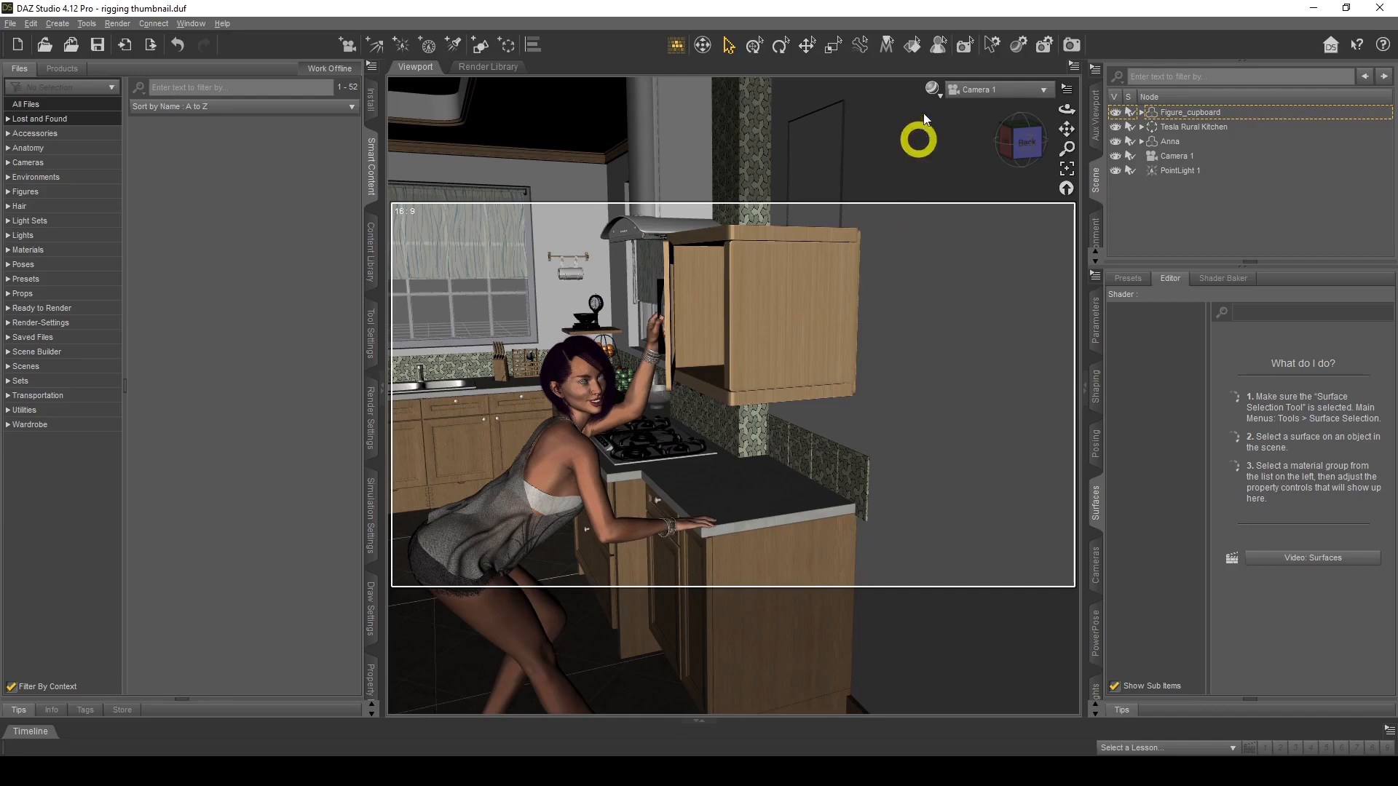
- Switch the viewport's draw style to NVIDIA Iray to preview the kitchen scene as a render
click(932, 89)
click(930, 267)
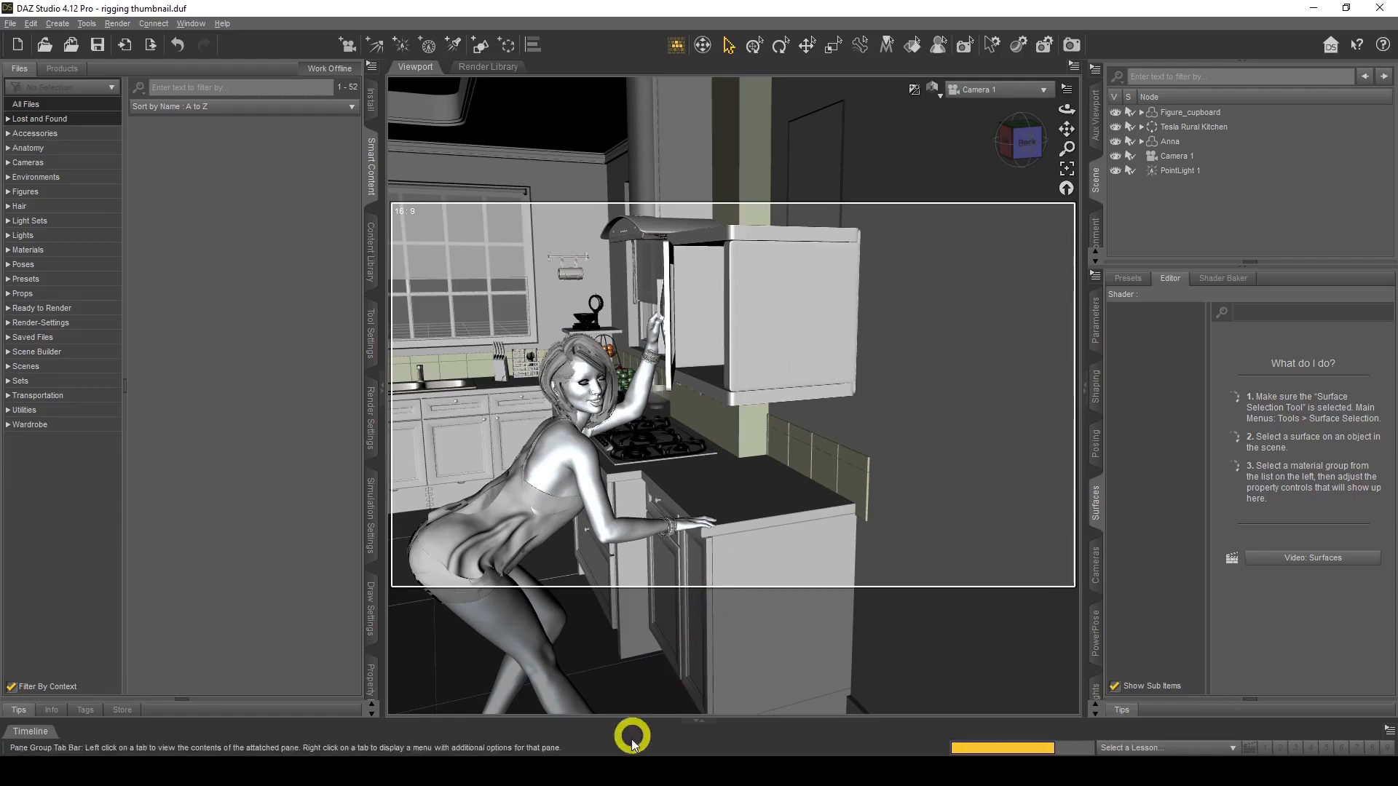
- Compare the finished renders "rigging thumbnailps" and "ieslights2ps" in Windows Photo Viewer, then return to DAZ Studio
click(630, 772)
click(688, 732)
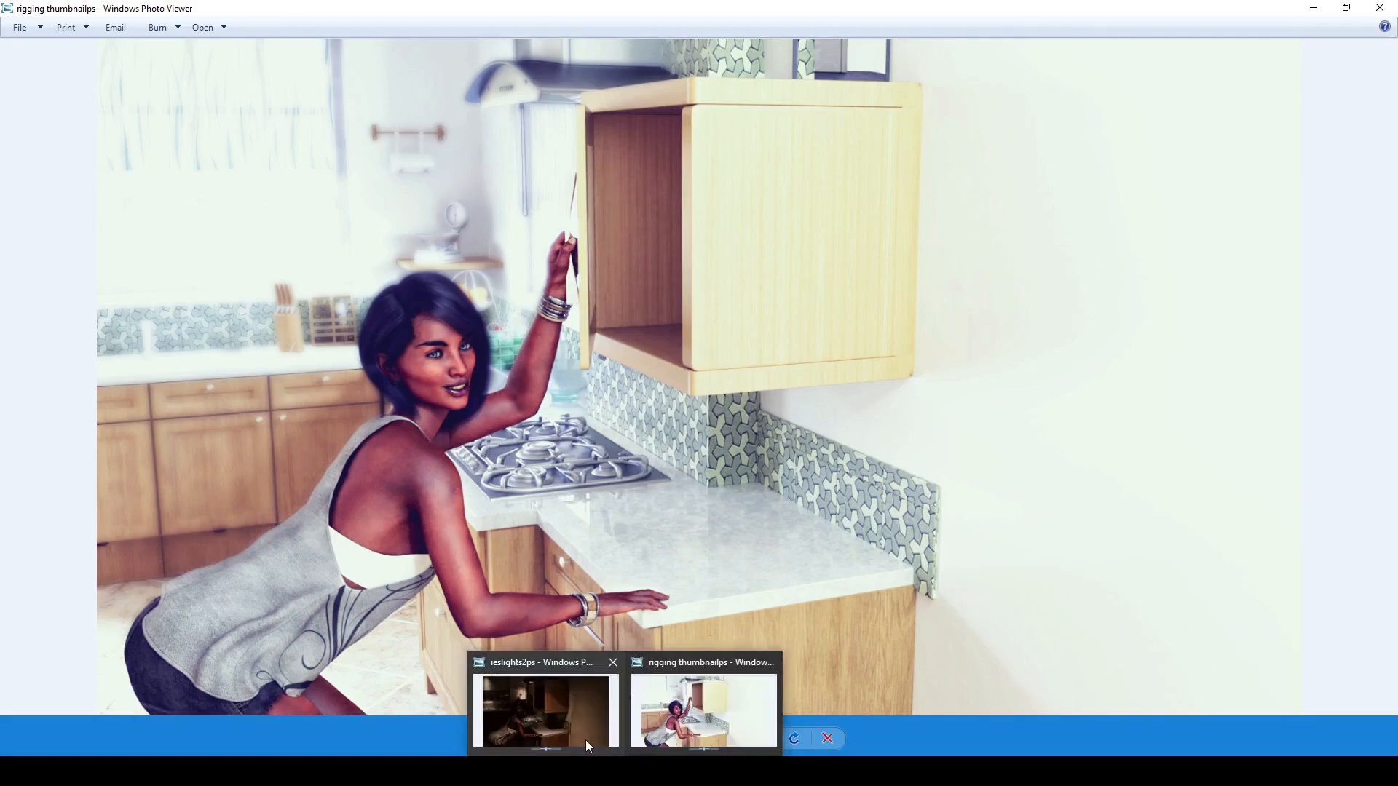
click(586, 739)
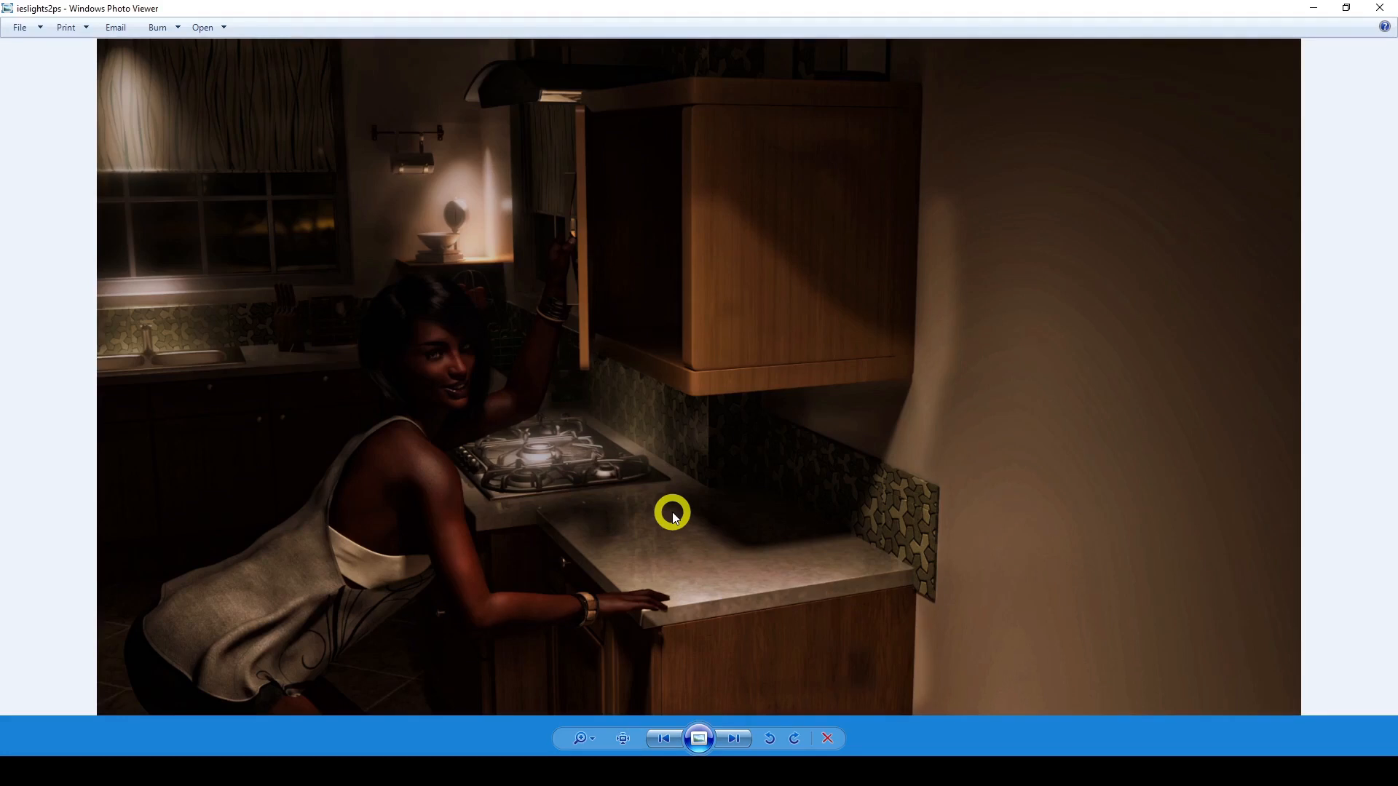
mouse_move(648, 771)
click(699, 717)
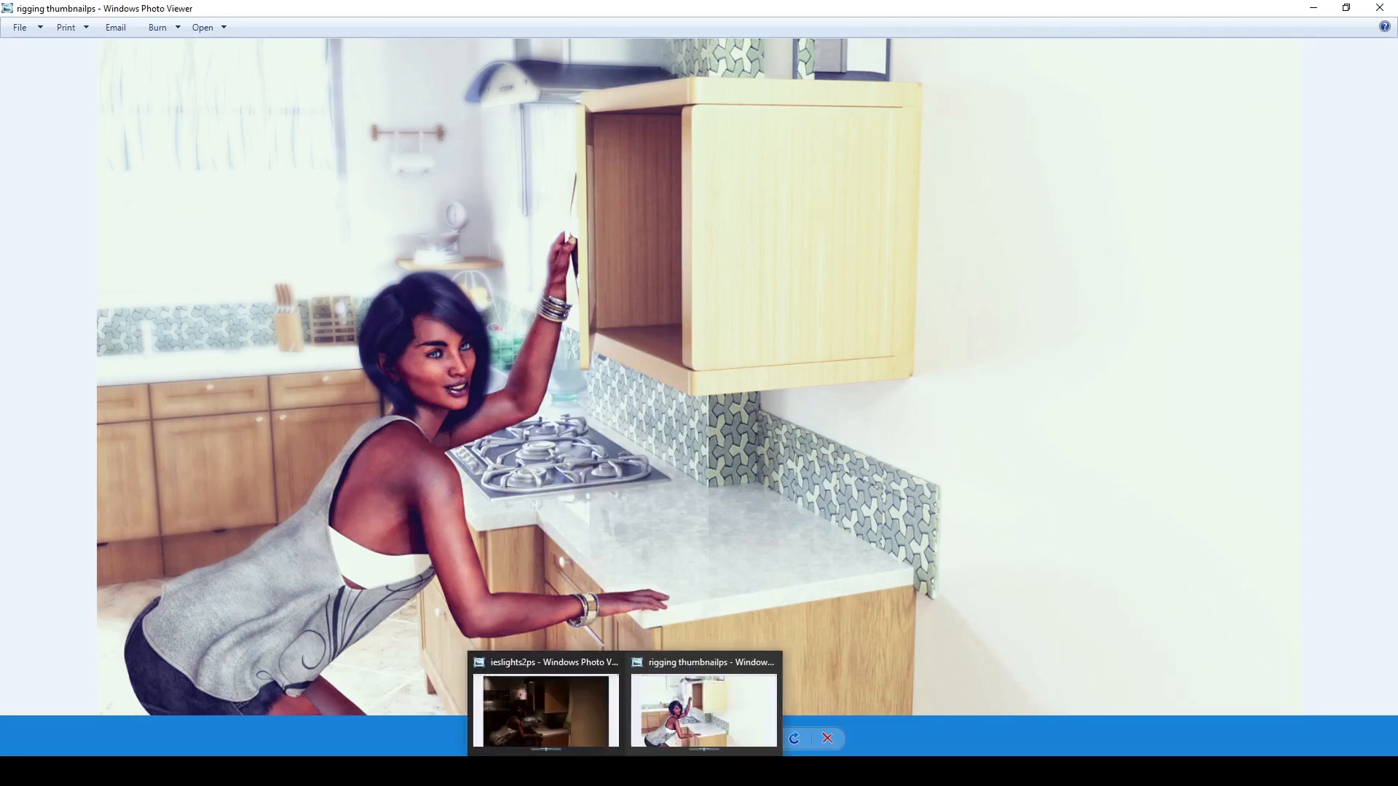
click(571, 732)
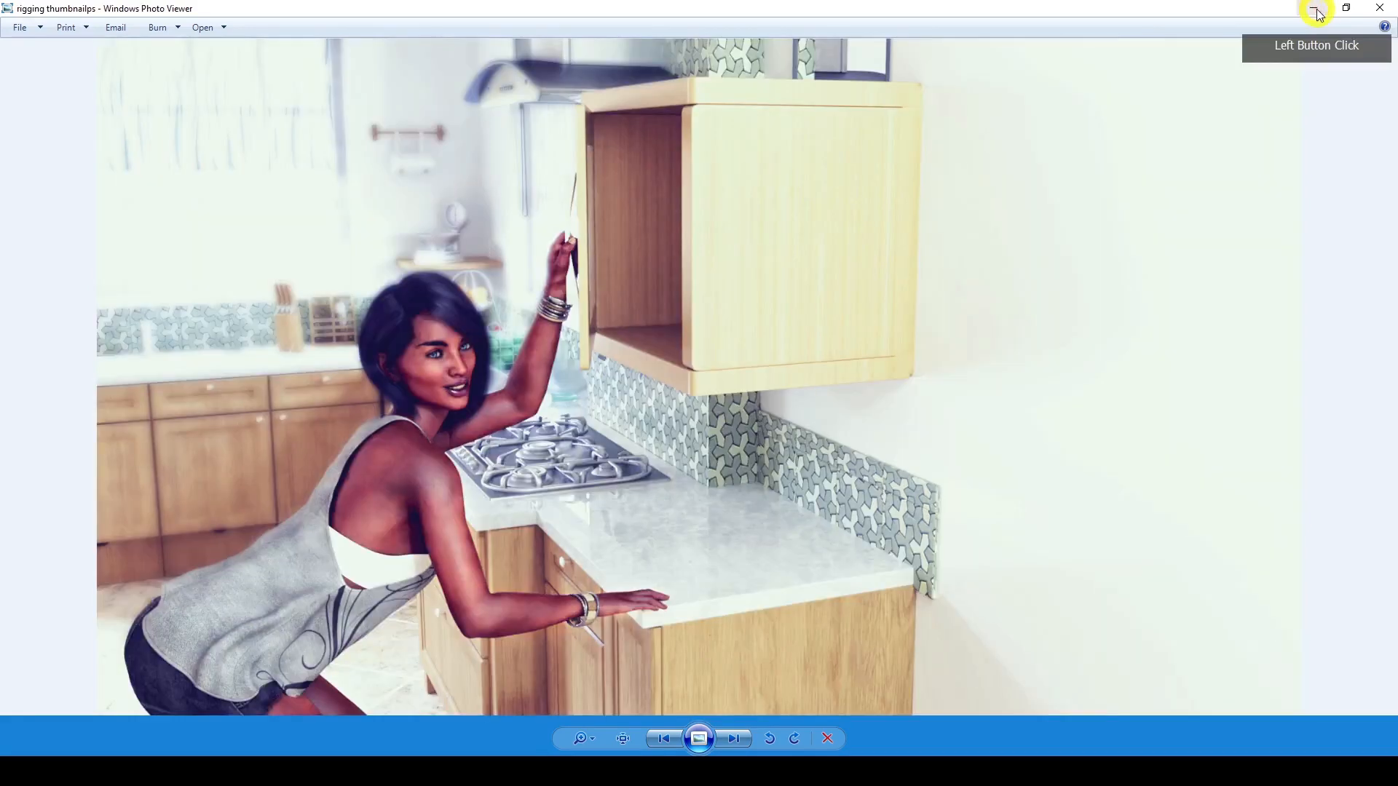
click(1316, 12)
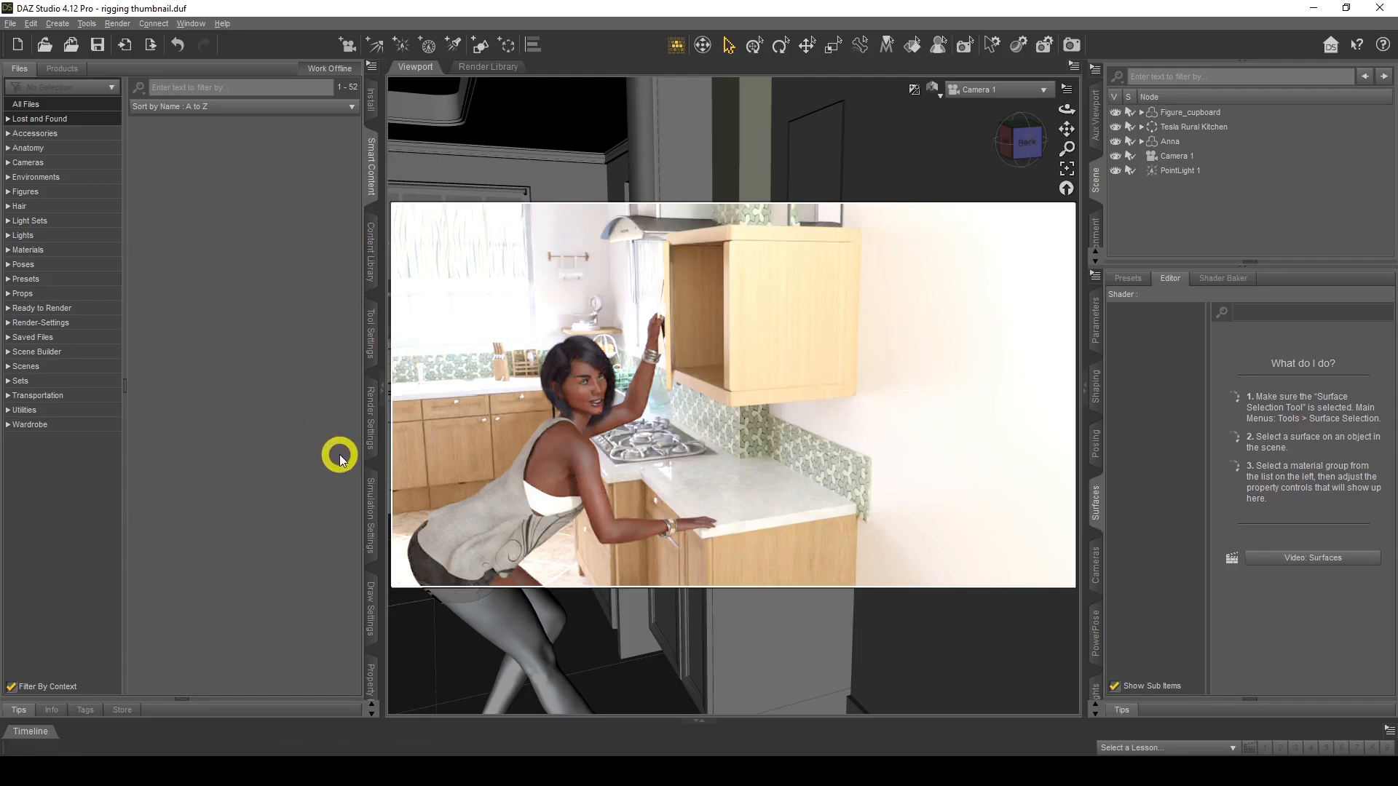
- Set the environment mode in the render settings to Scene Only
click(370, 435)
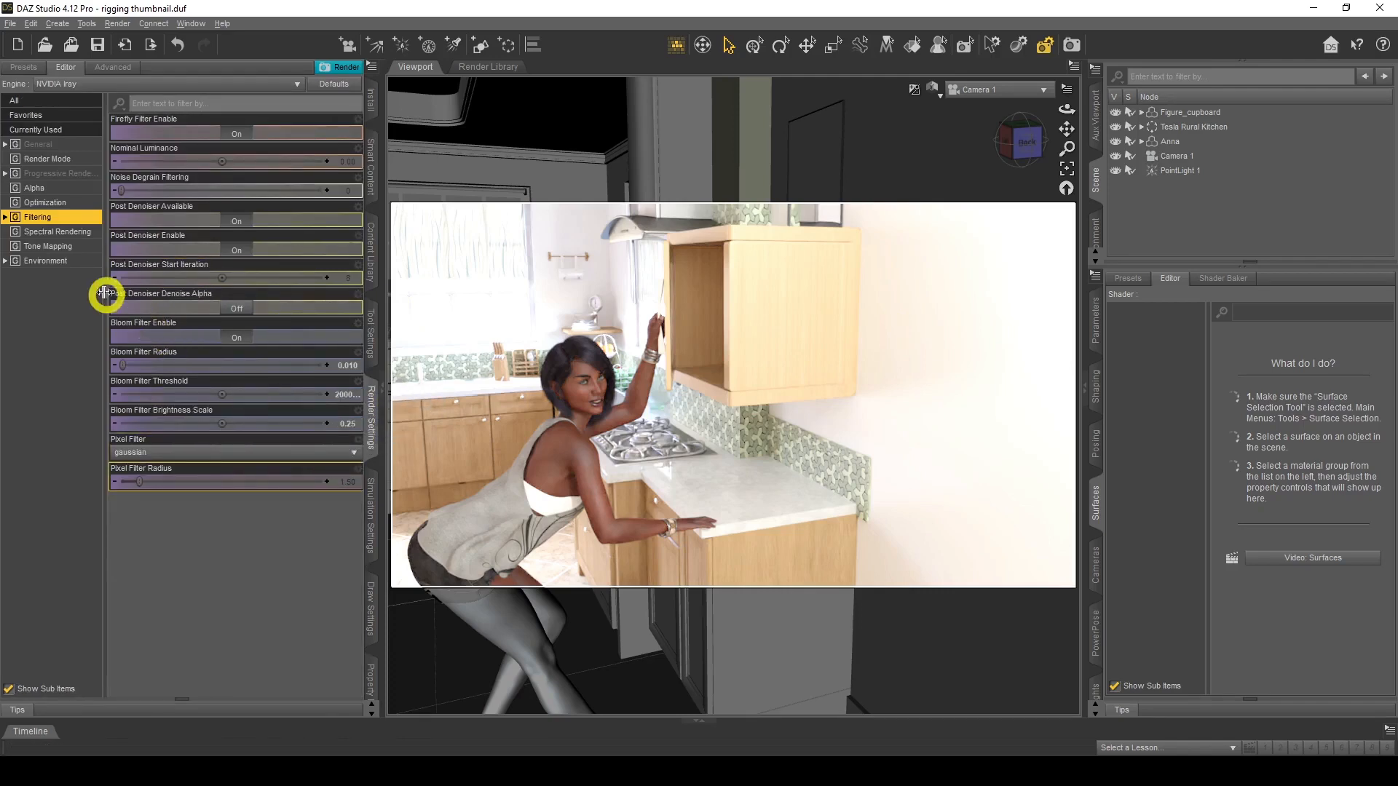
click(51, 261)
click(204, 133)
click(163, 194)
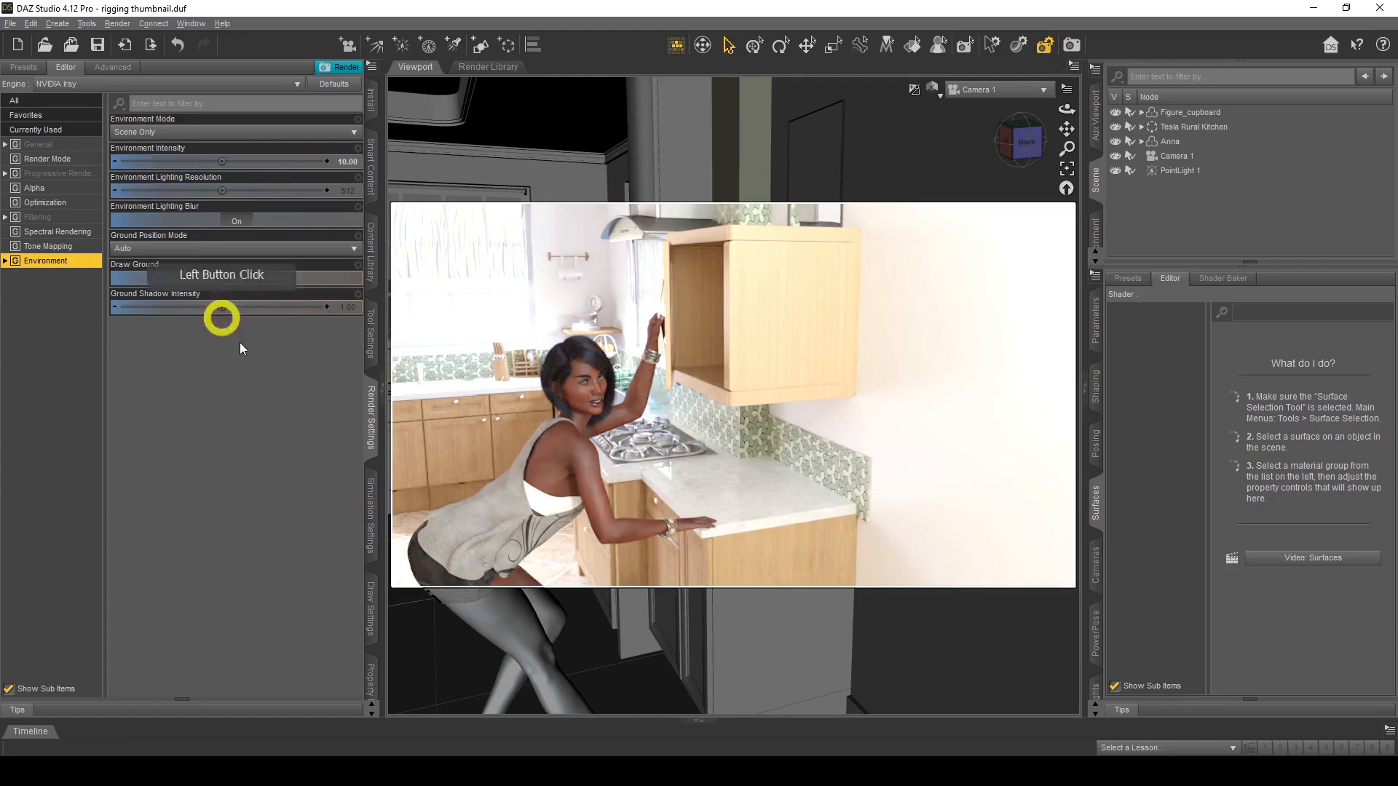
click(269, 378)
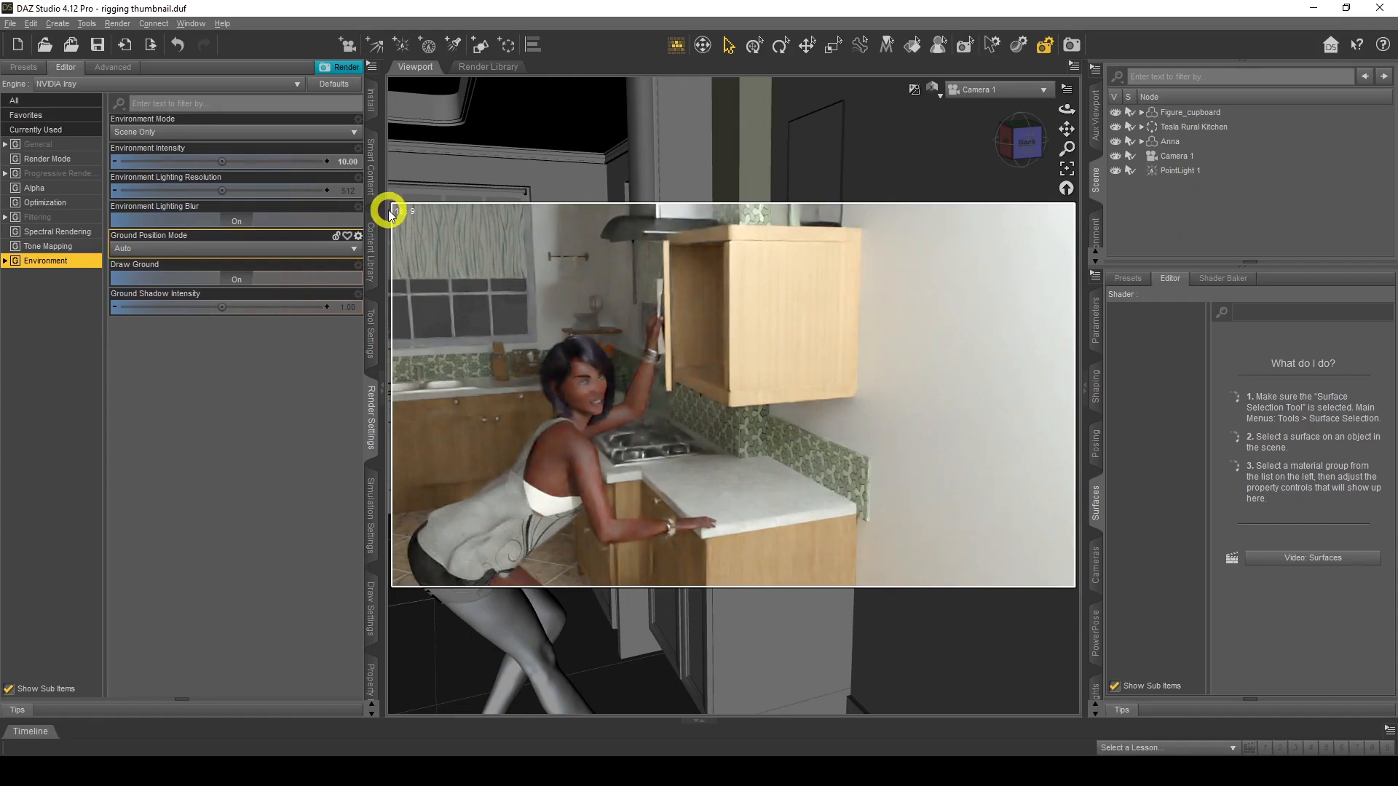
- Reset the environment intensity to its default of 1.00 and hide PointLight 1 in the scene
click(350, 162)
click(270, 402)
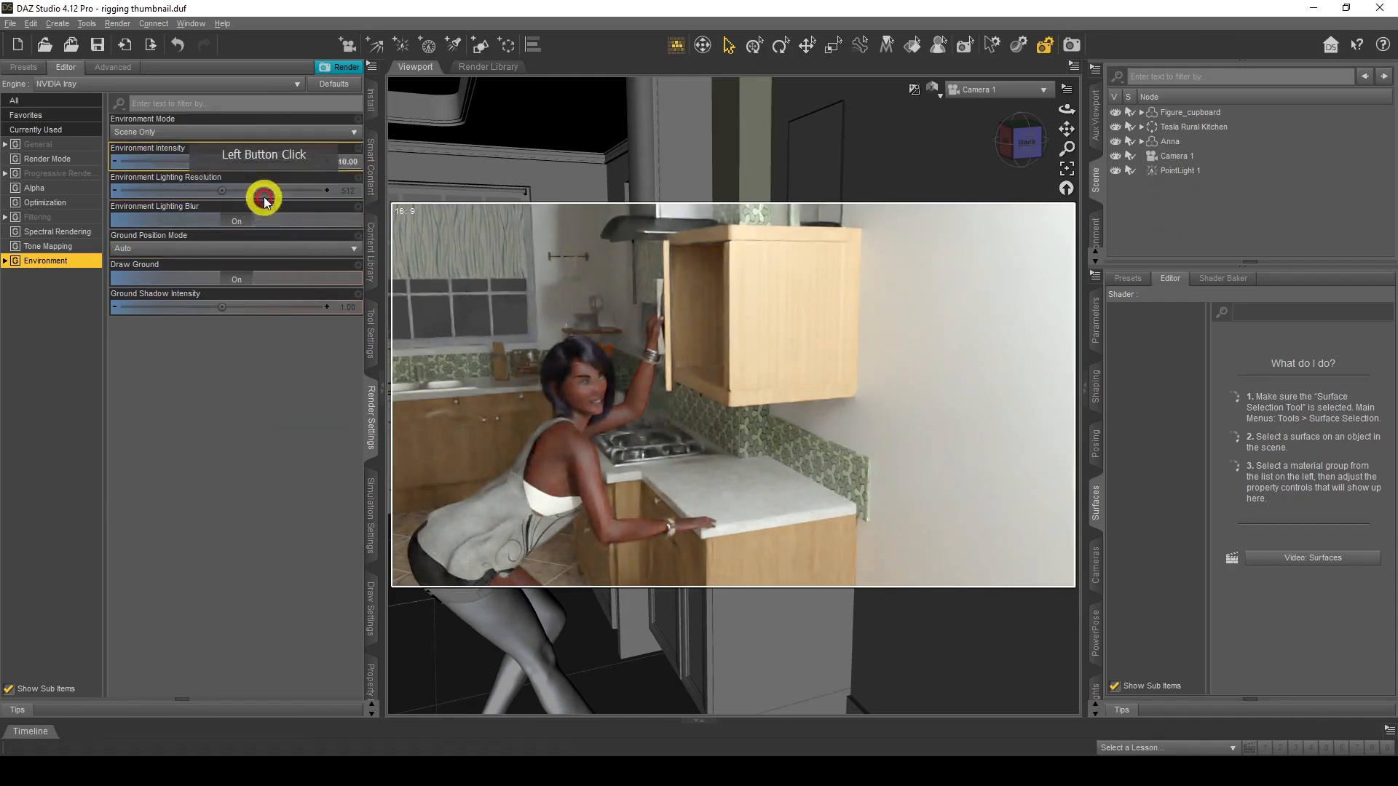
alt+click(343, 163)
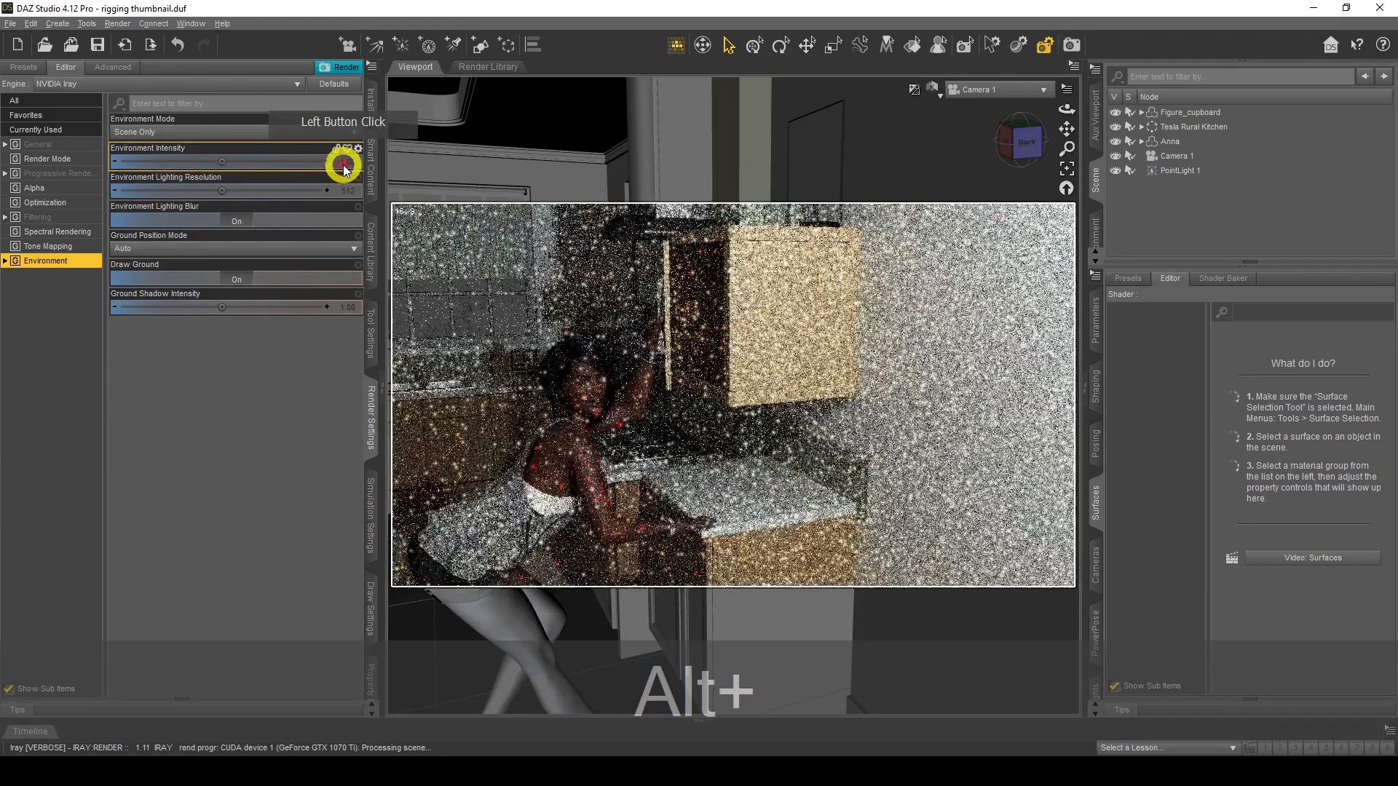
click(314, 441)
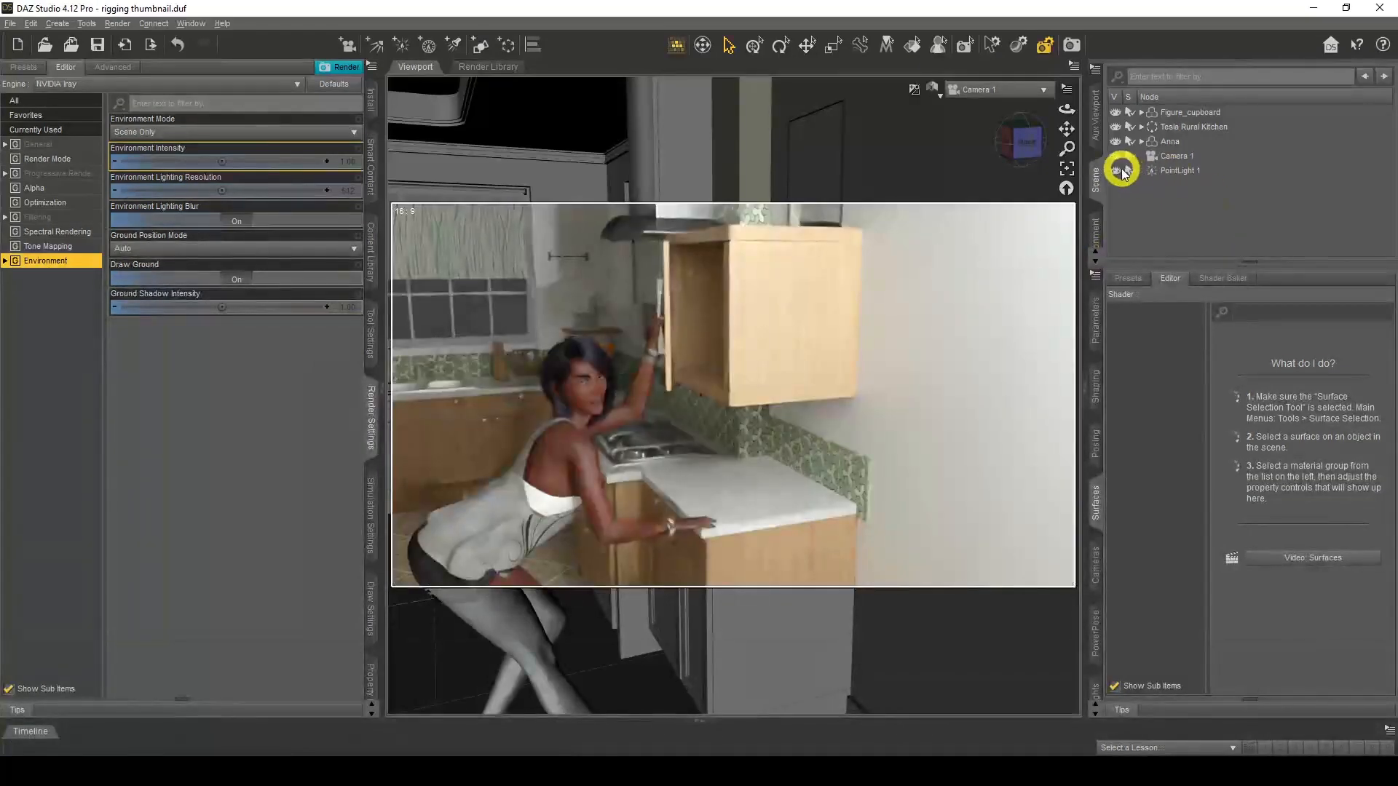
click(1116, 171)
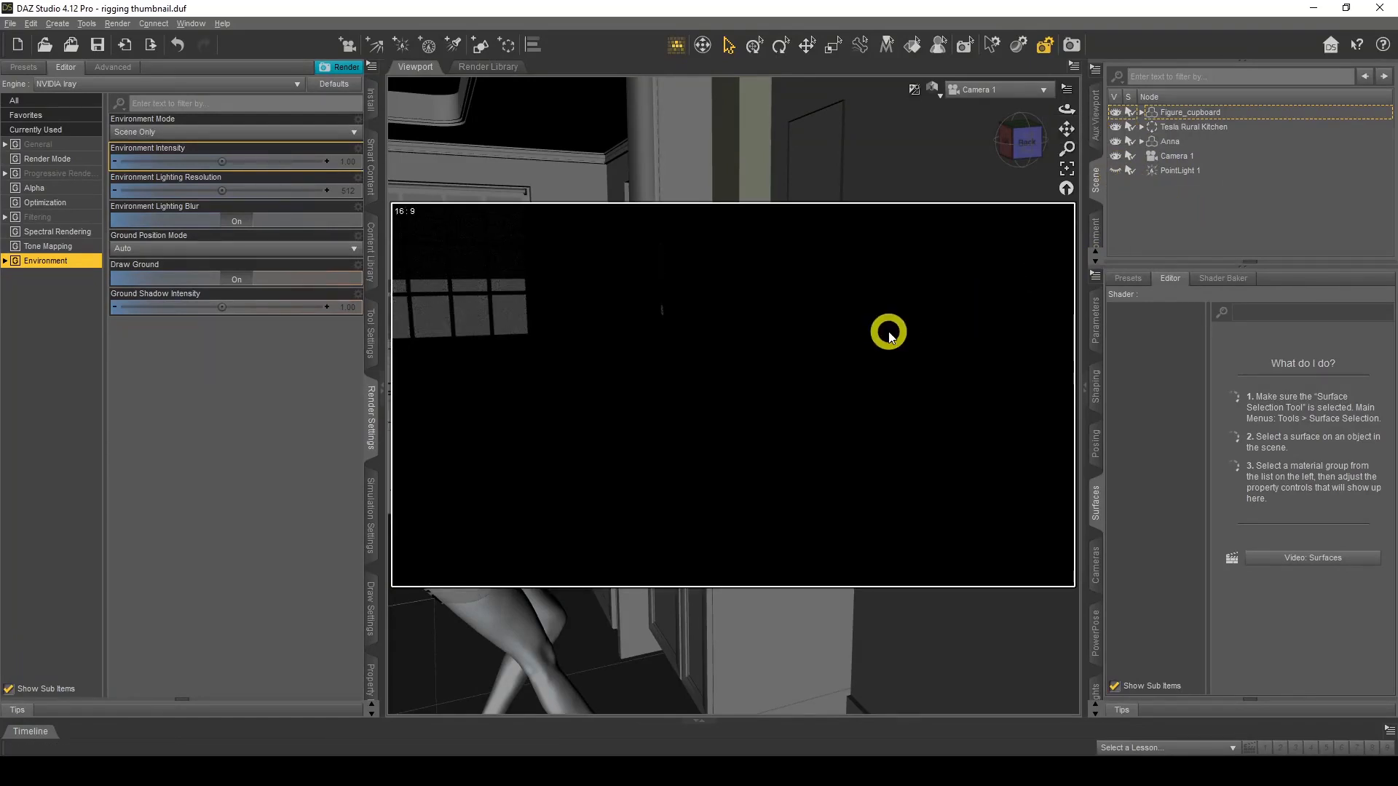
- Display the viewport as Texture Shaded in Perspective View, facing the kitchen corner between the two windows
click(932, 88)
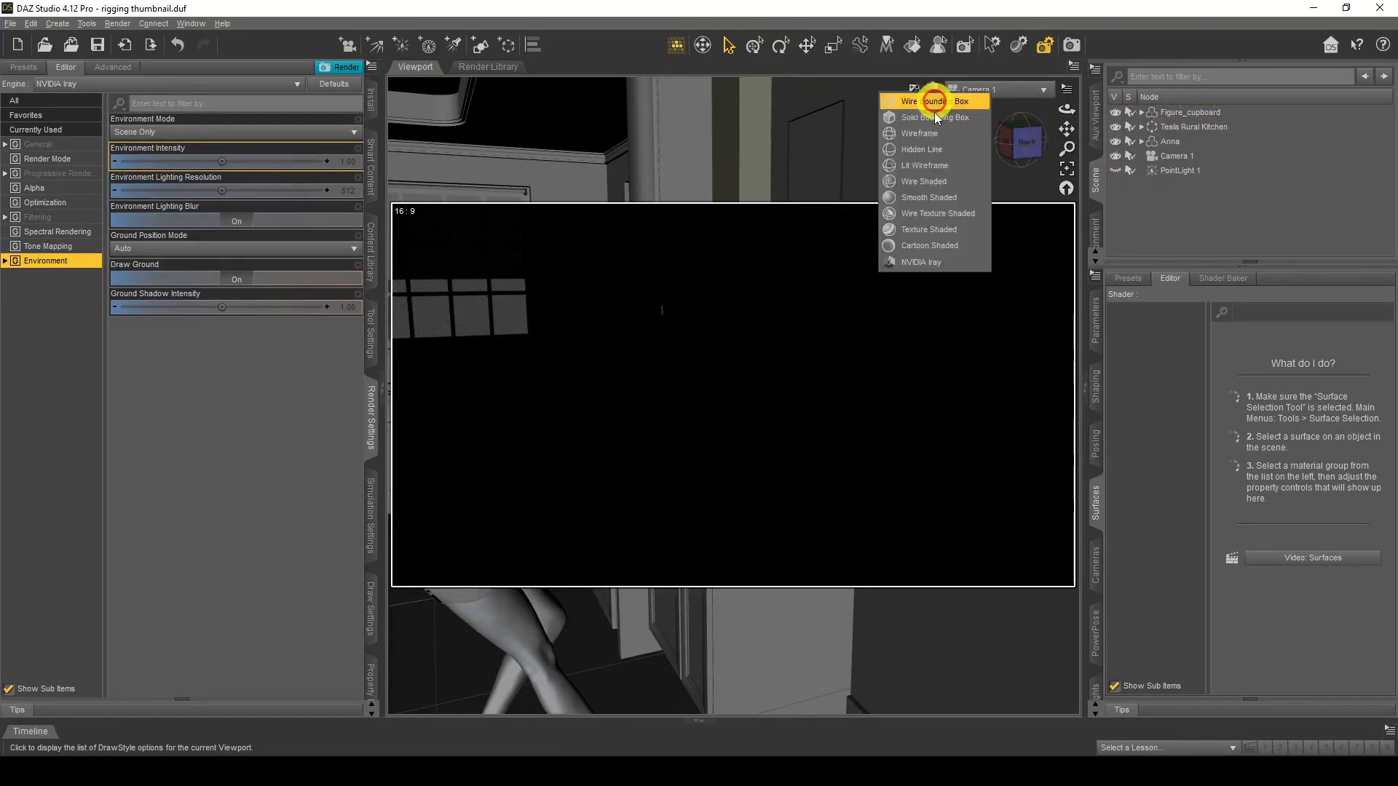
click(936, 231)
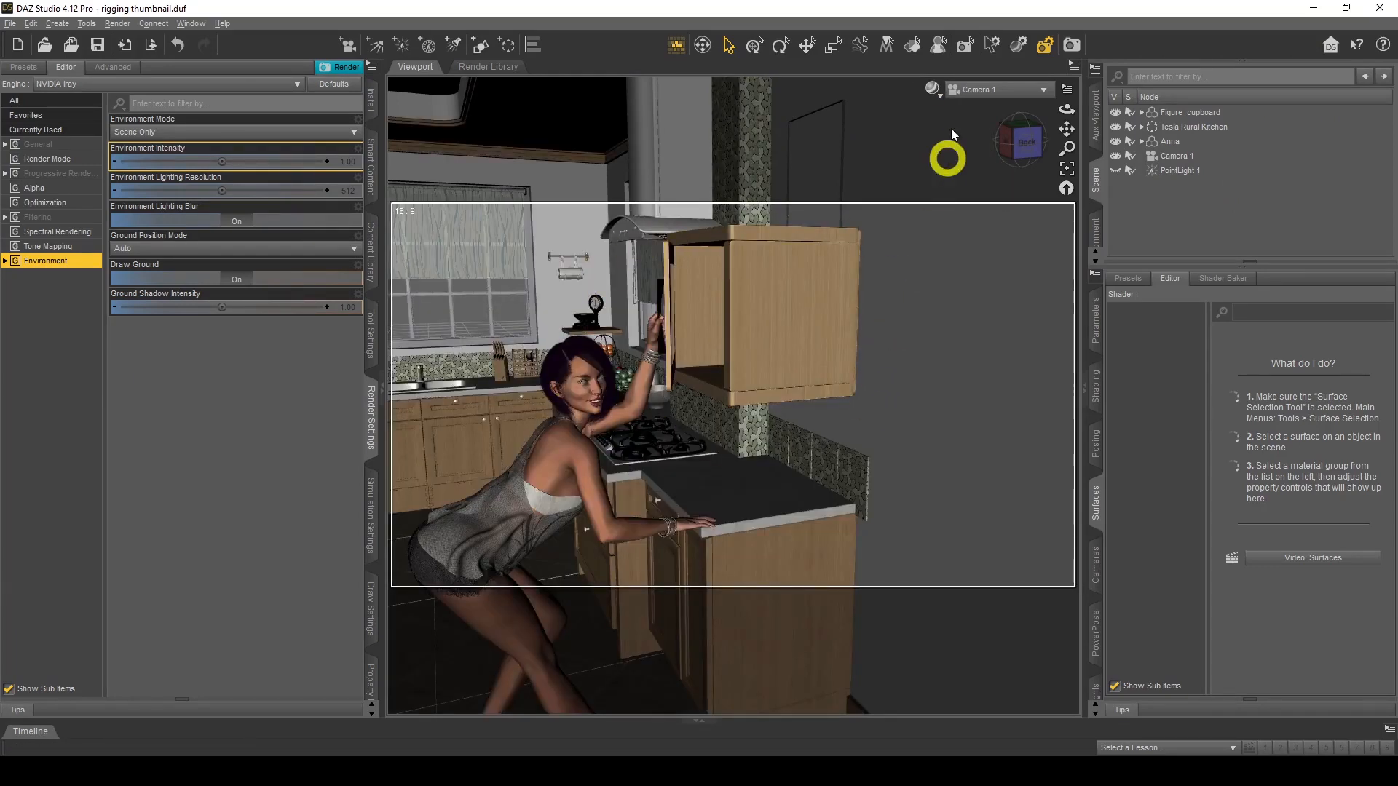
click(969, 89)
click(969, 108)
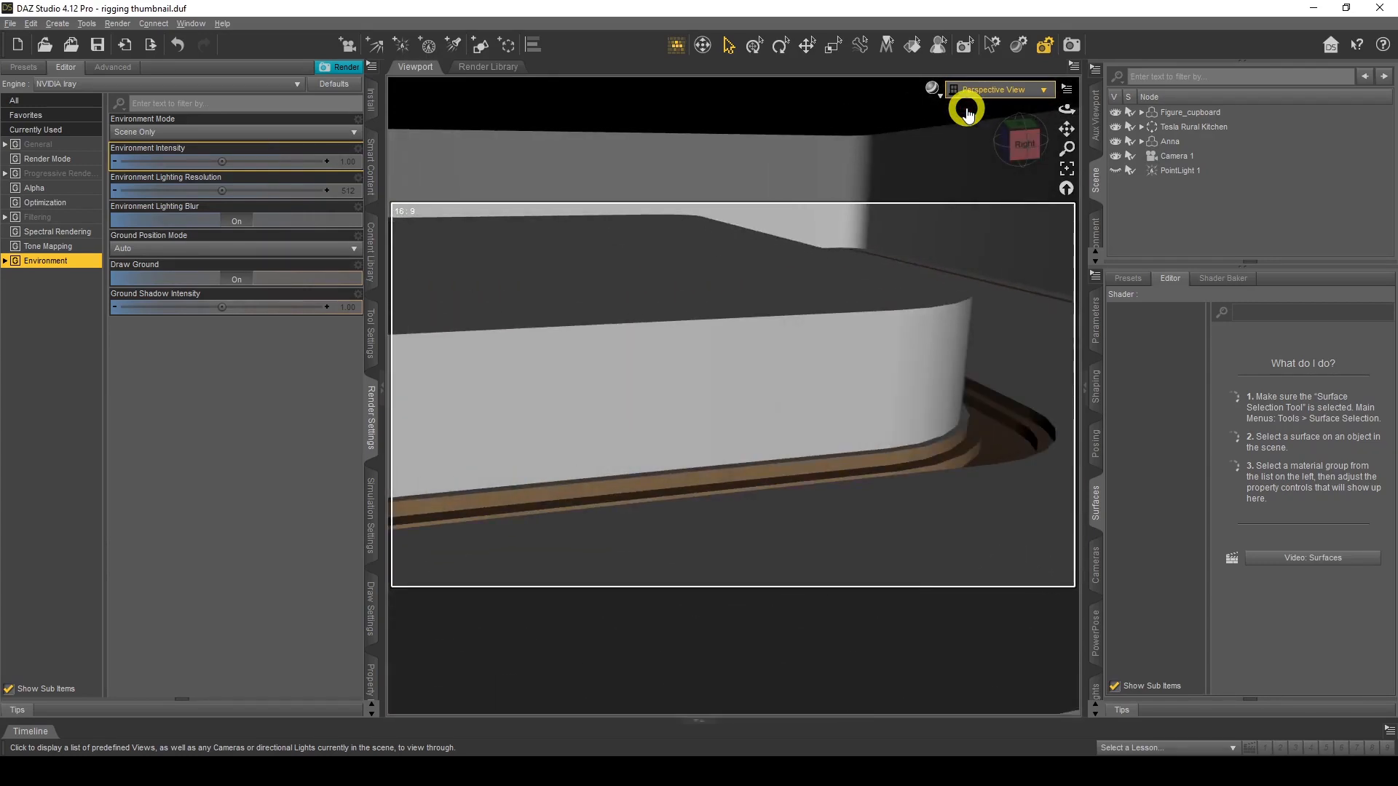
drag(1066, 110, 1072, 32)
- Create a new sphere primitive with its origin at World Center and Y Positive as primary axis
click(57, 23)
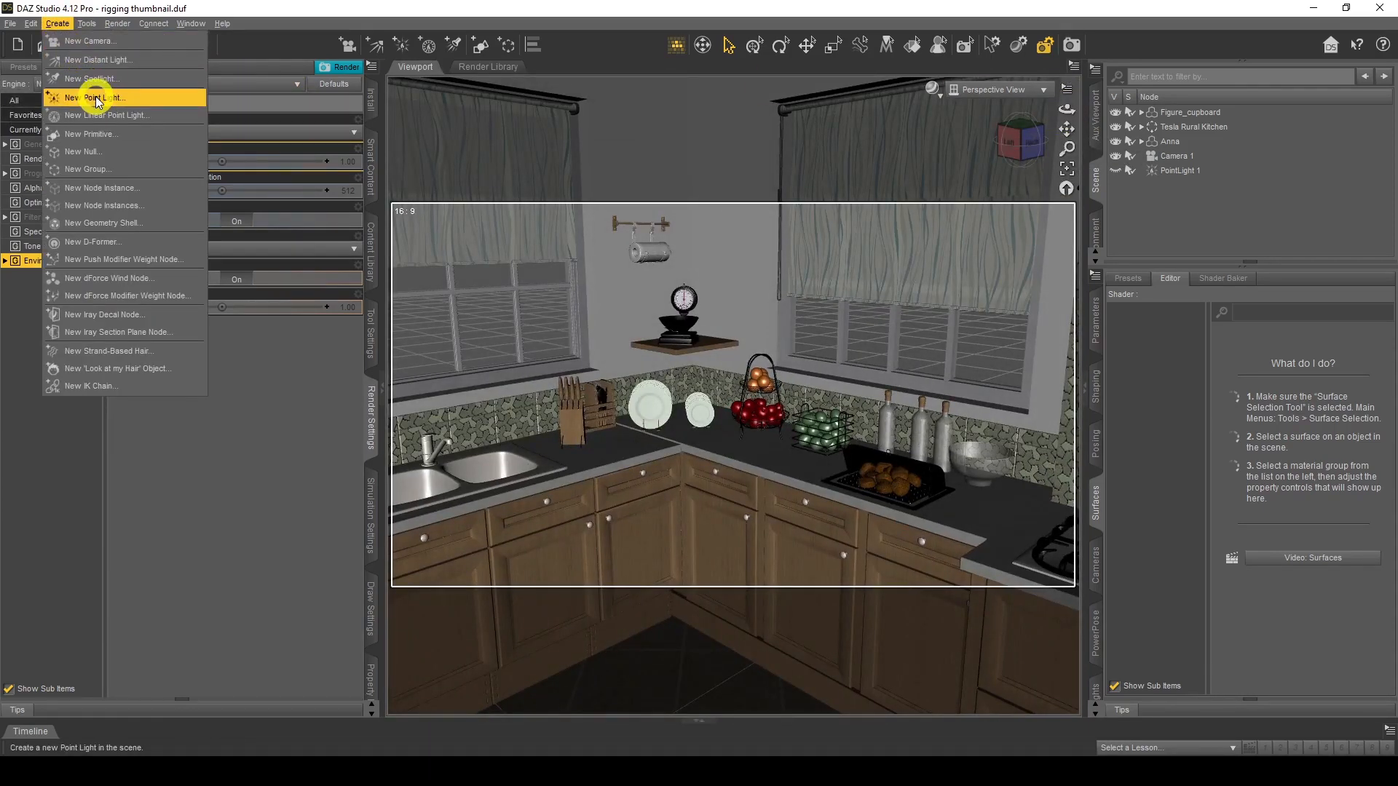
click(115, 135)
click(698, 323)
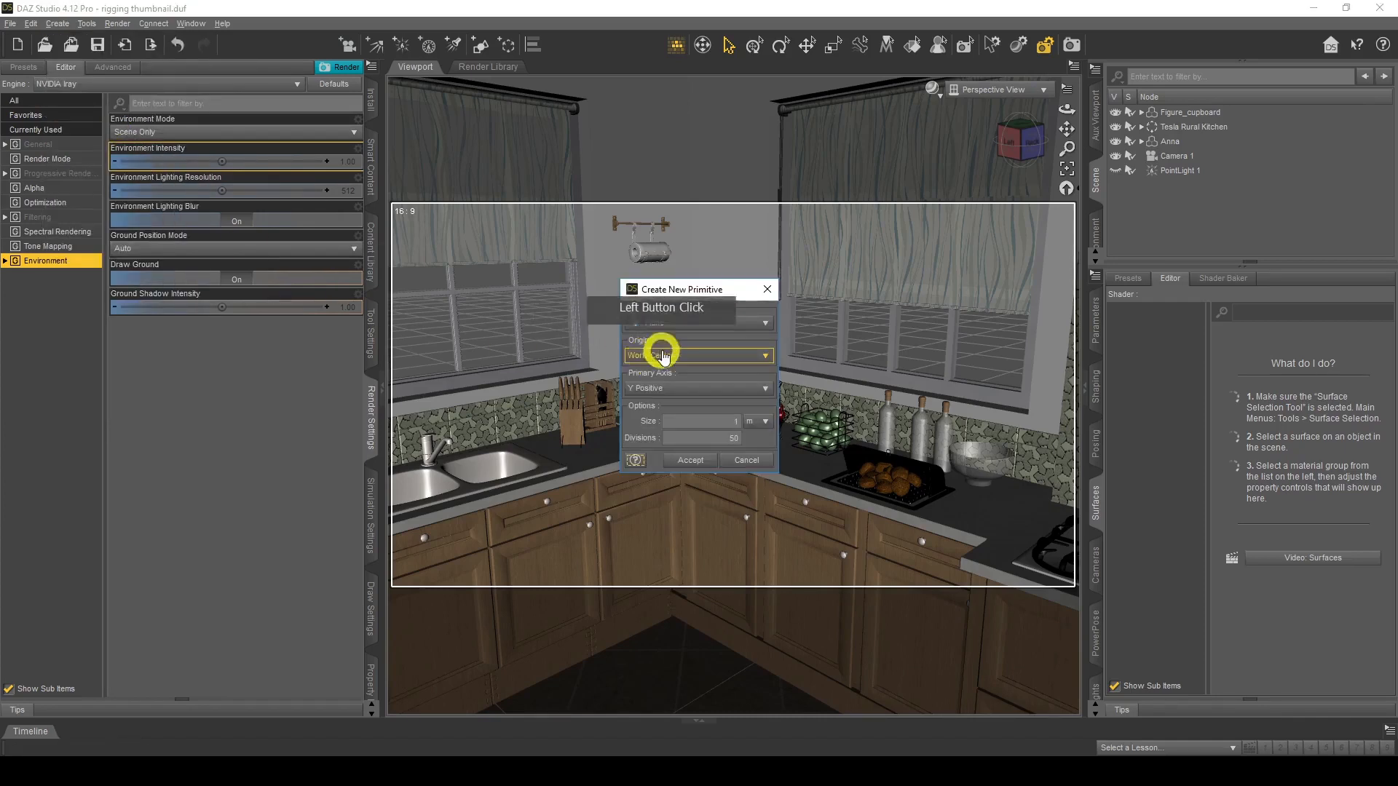
click(691, 311)
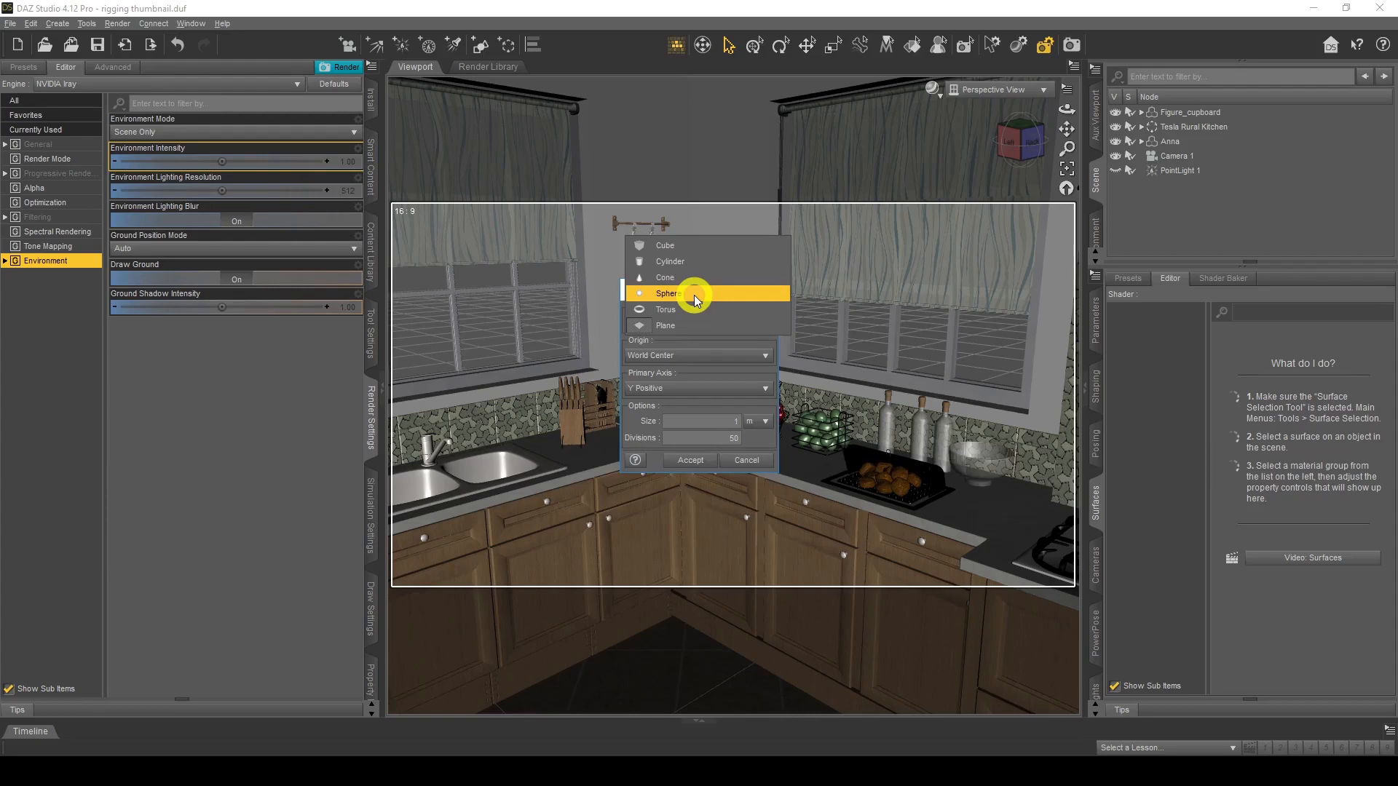
click(66, 28)
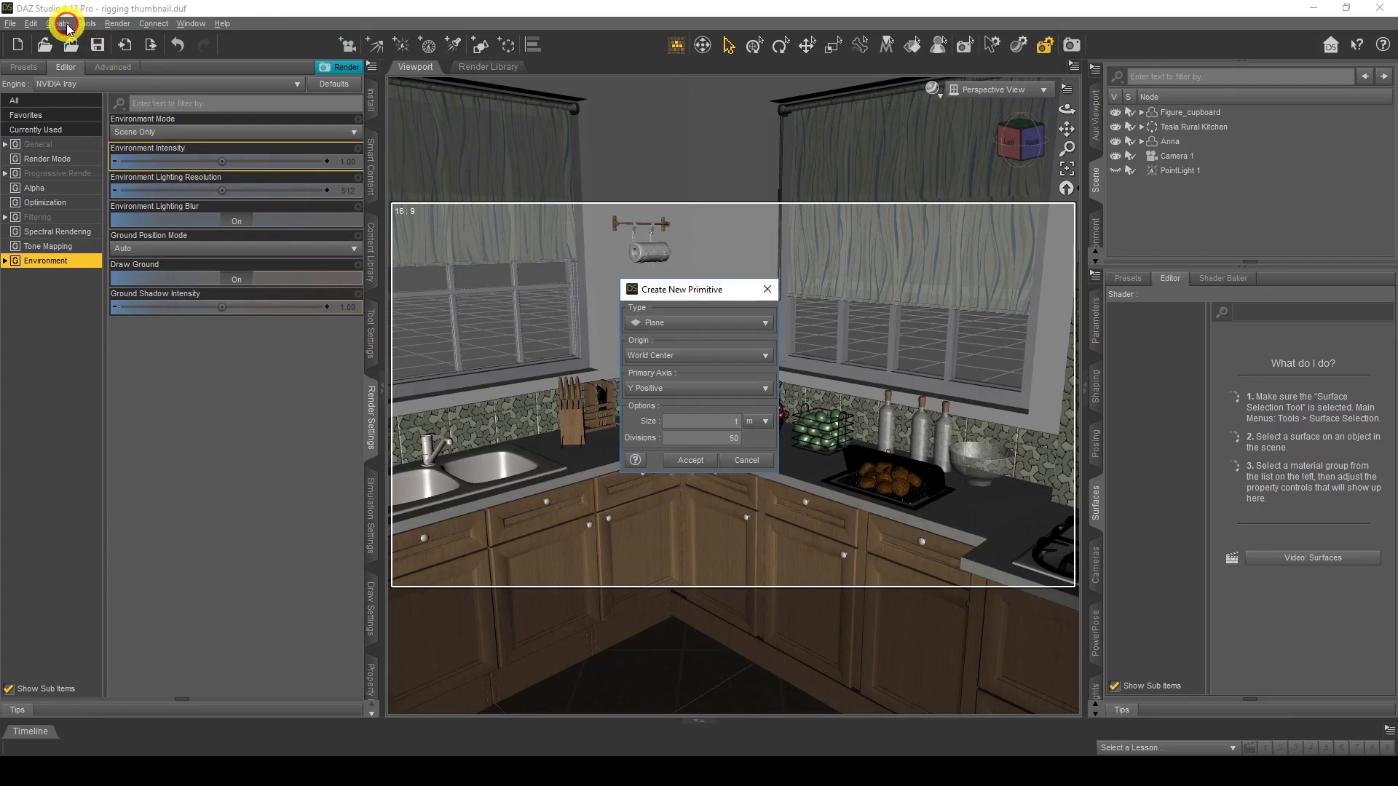
click(681, 322)
click(683, 292)
click(671, 437)
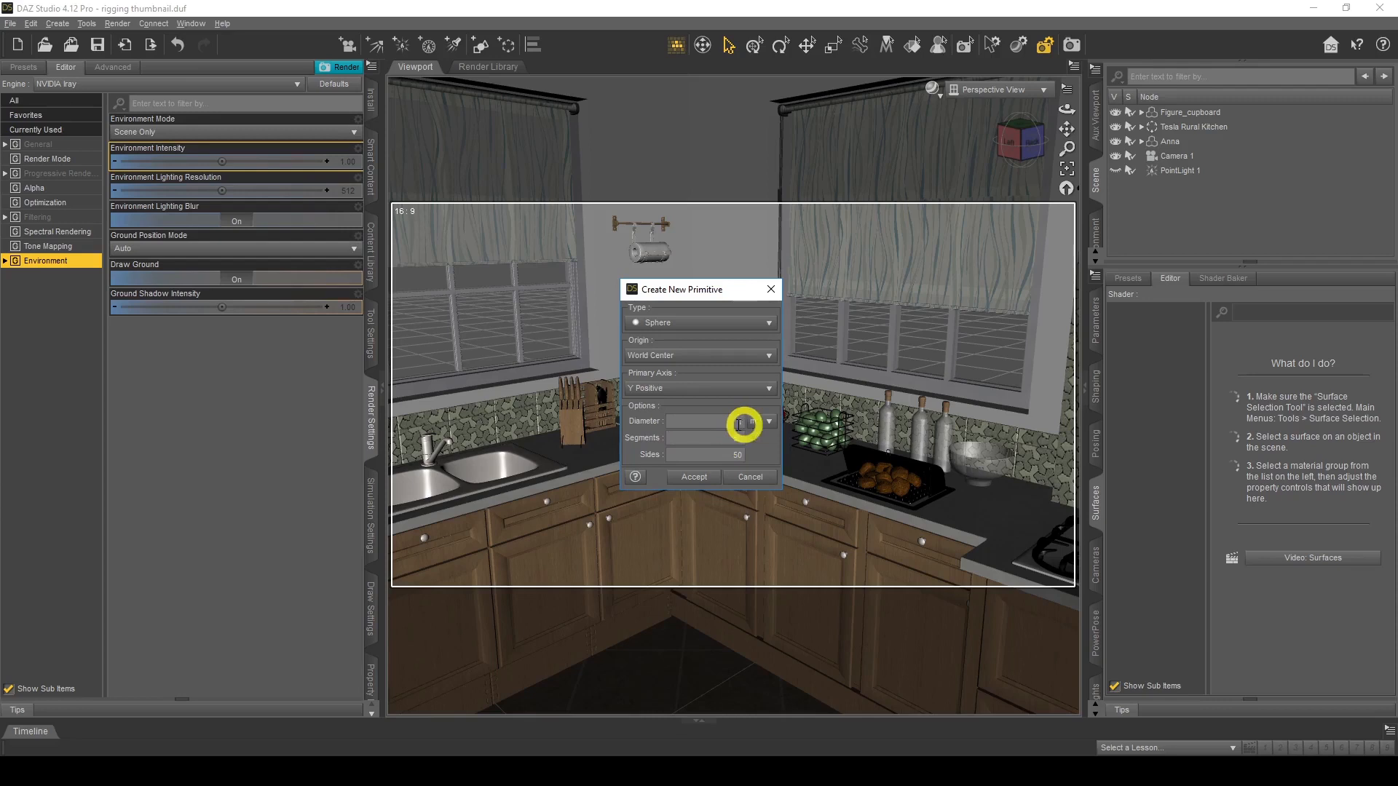
click(695, 476)
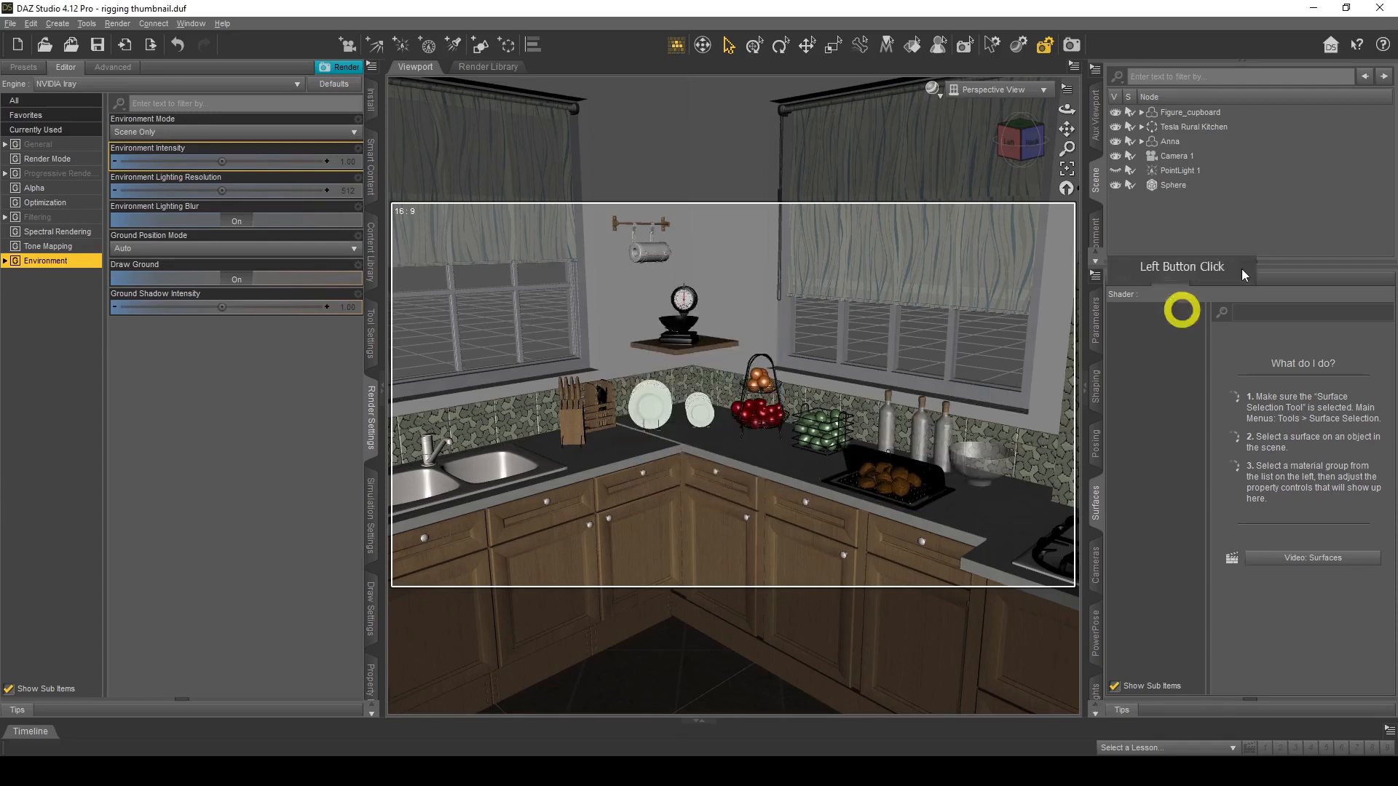
- Set the overall scale of the new sphere to 10%
click(1180, 186)
drag(1067, 109, 1069, 110)
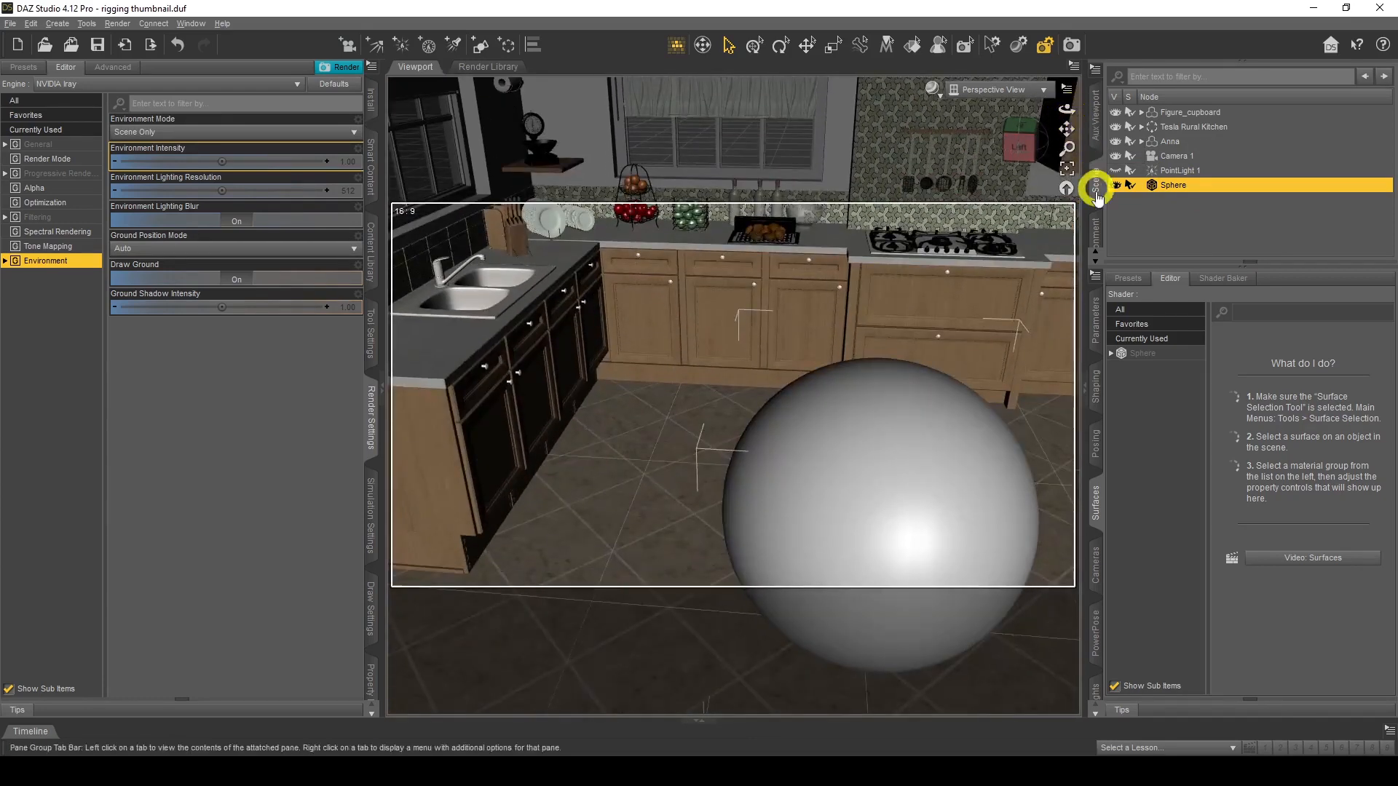
click(1101, 319)
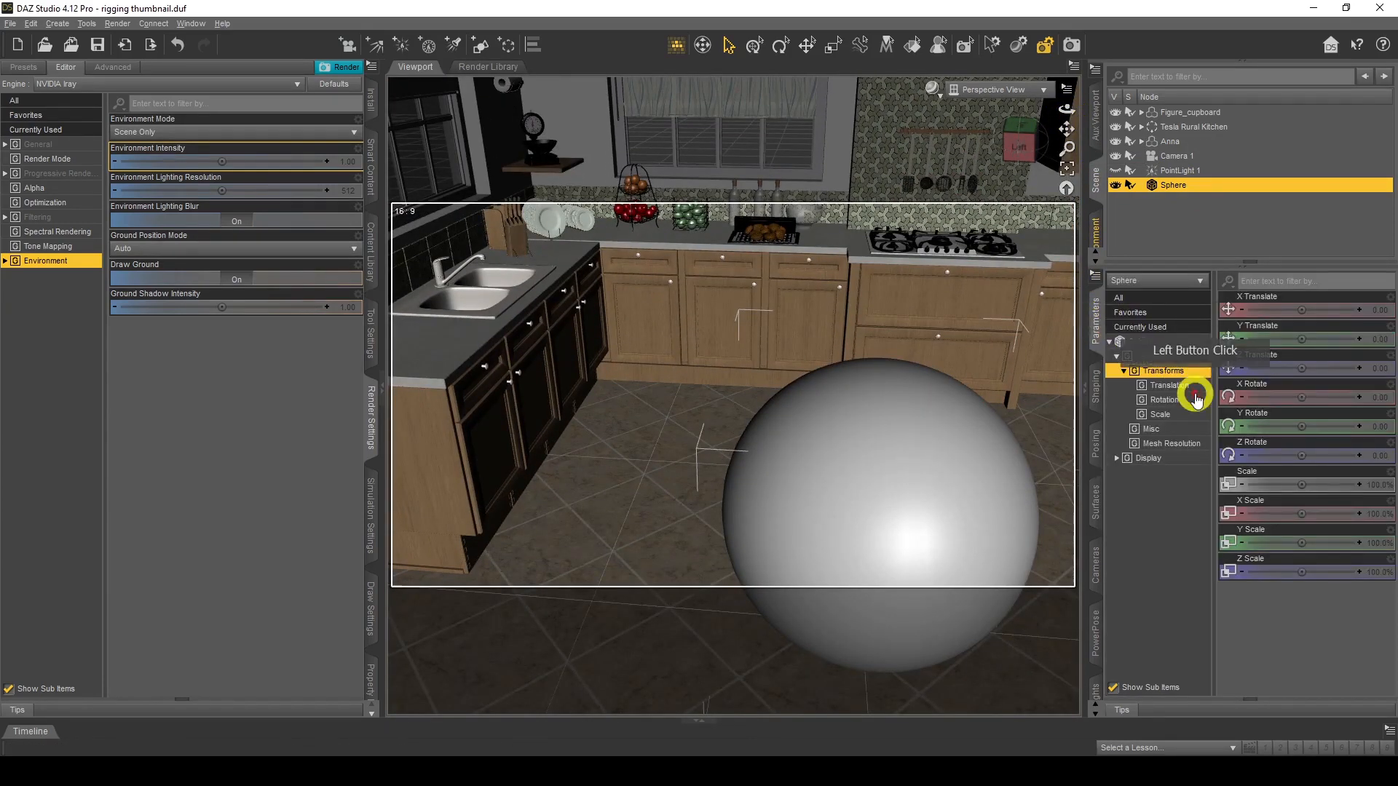
click(1380, 485)
text(1)
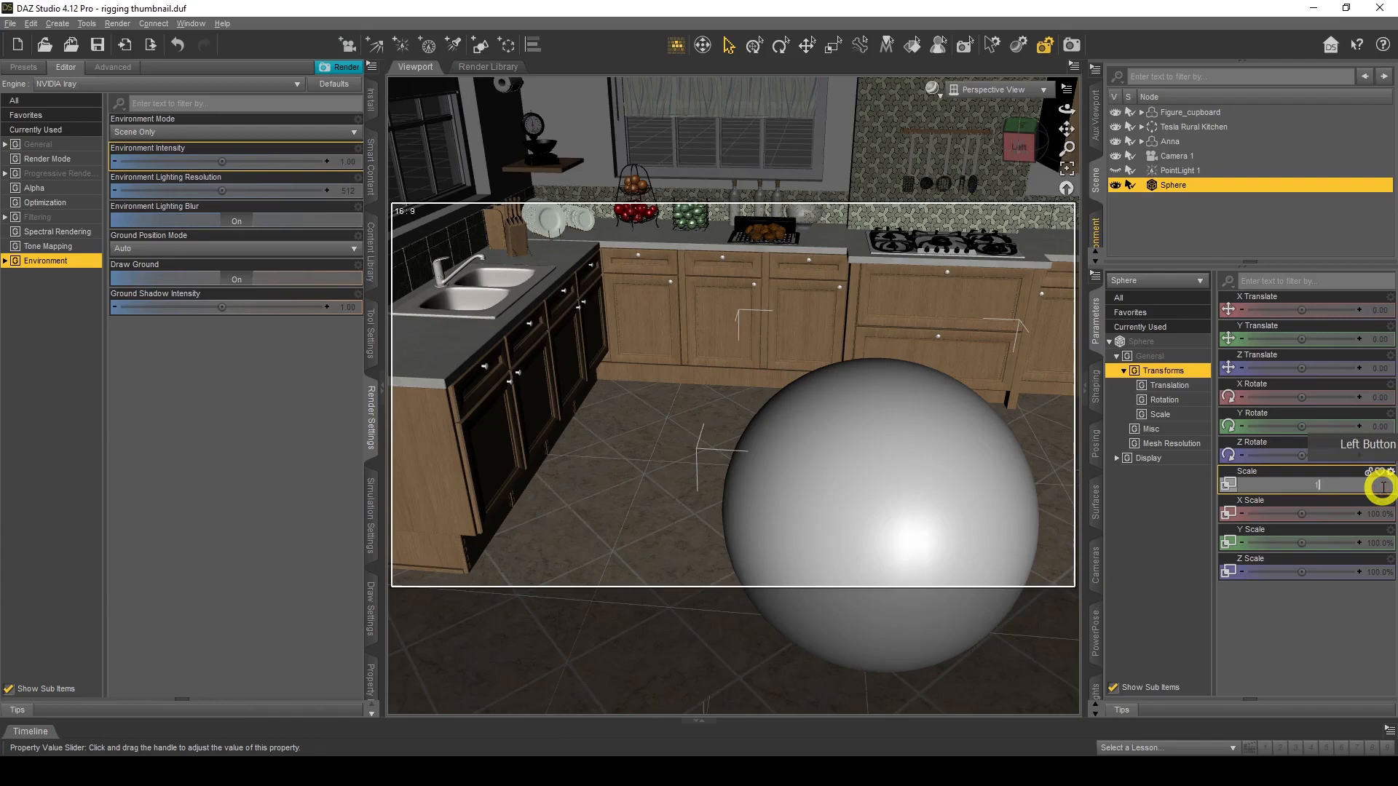
text(0)
key(Return)
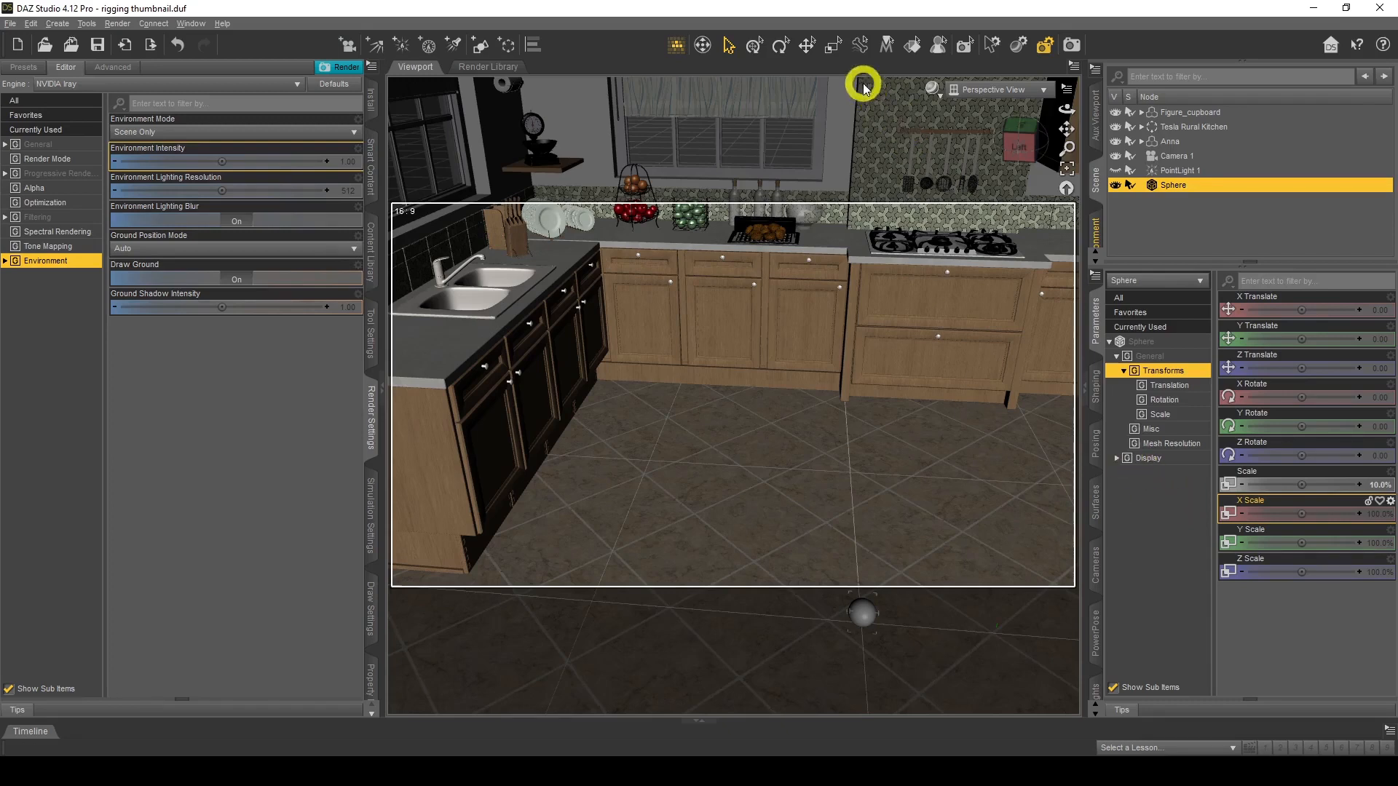
- Move the sphere to the kitchen corner above the shelf with the scales, at about X -242, Y 173, Z 180
click(810, 47)
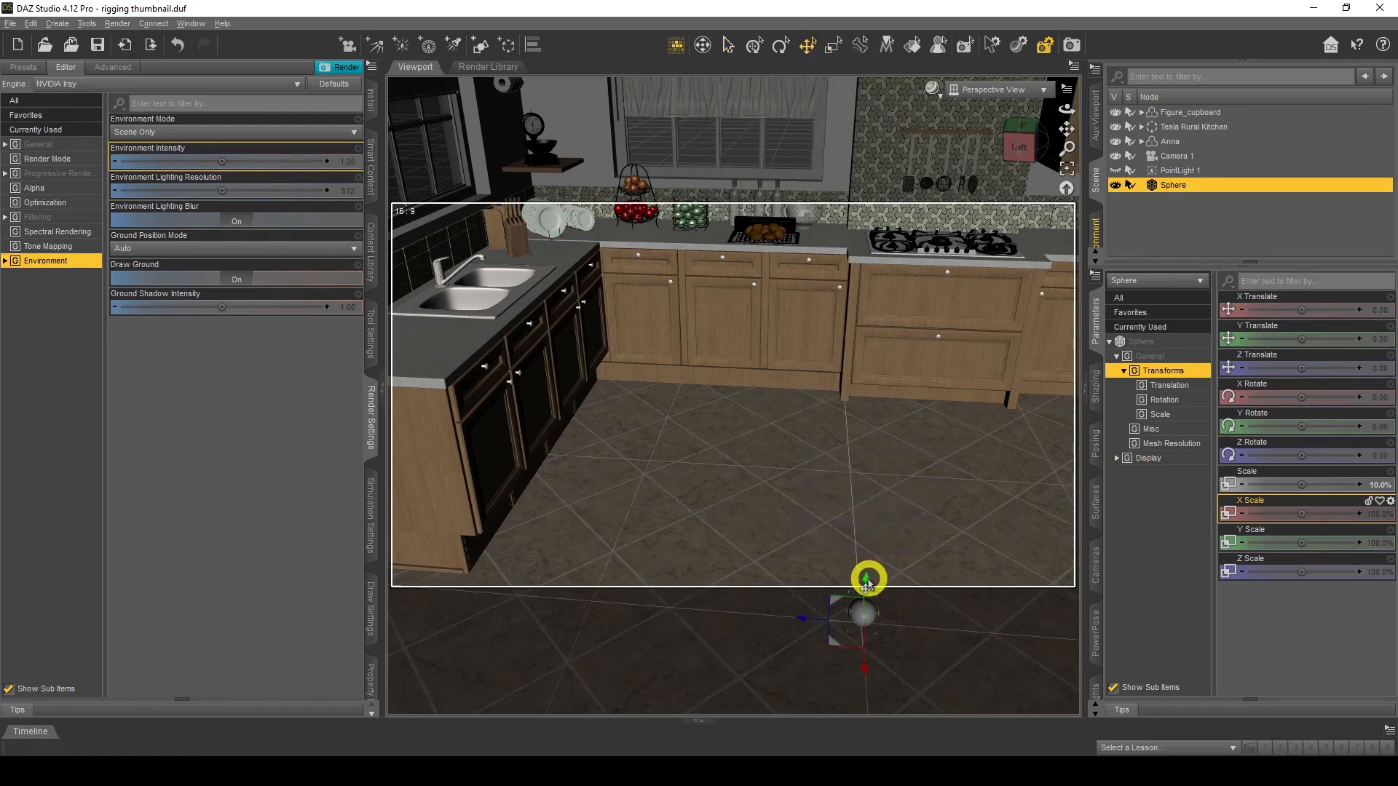
drag(872, 558, 874, 190)
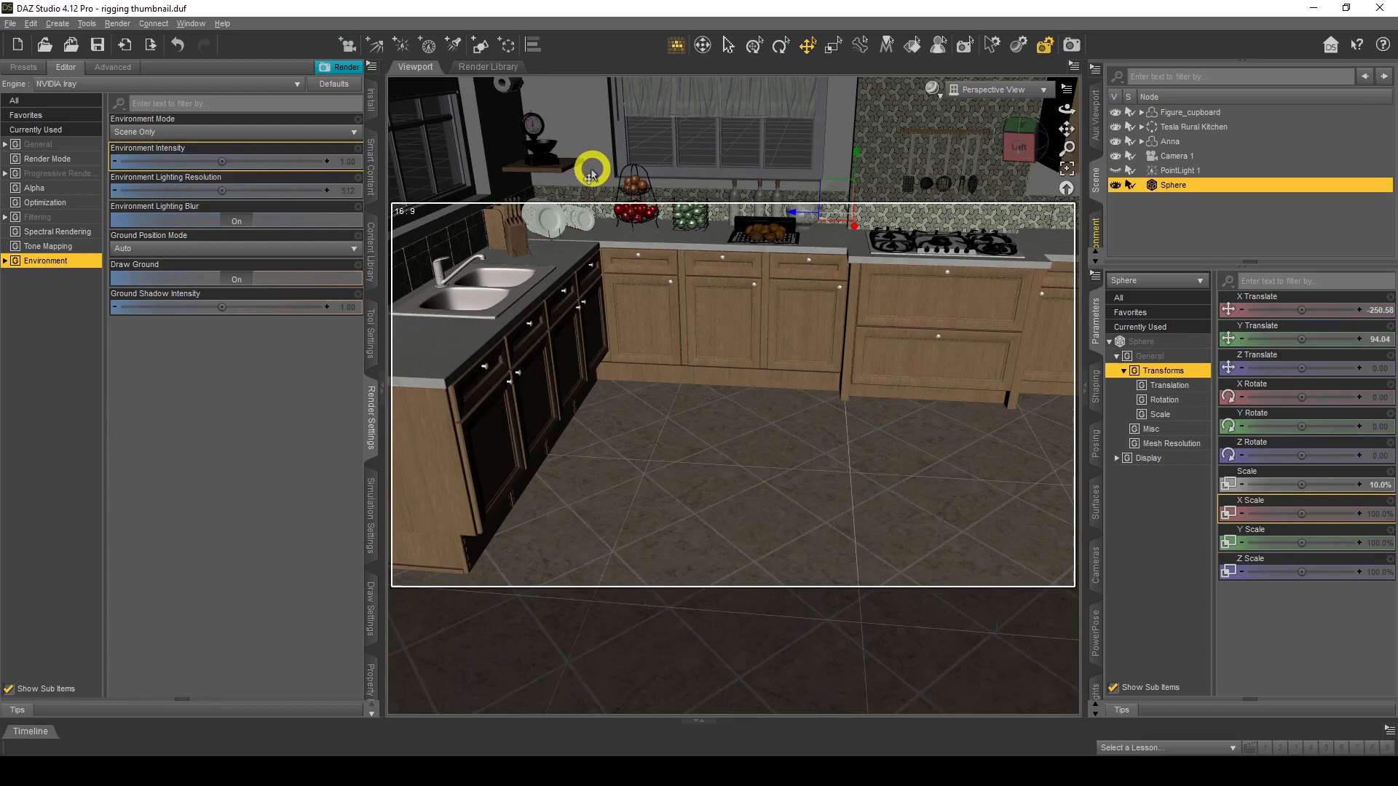
scroll(593, 171, up, 3)
scroll(594, 172, down, 5)
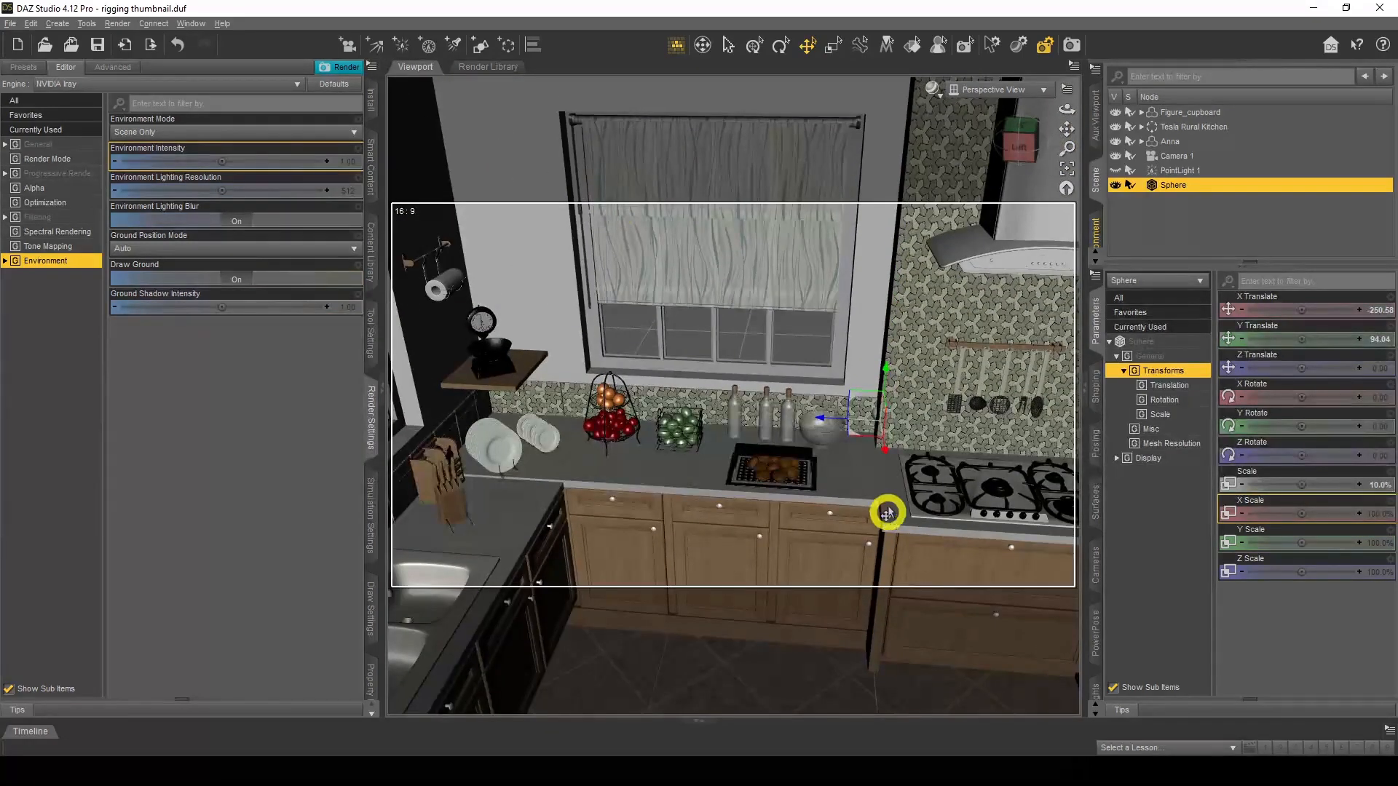
drag(825, 426, 498, 207)
drag(458, 270, 451, 281)
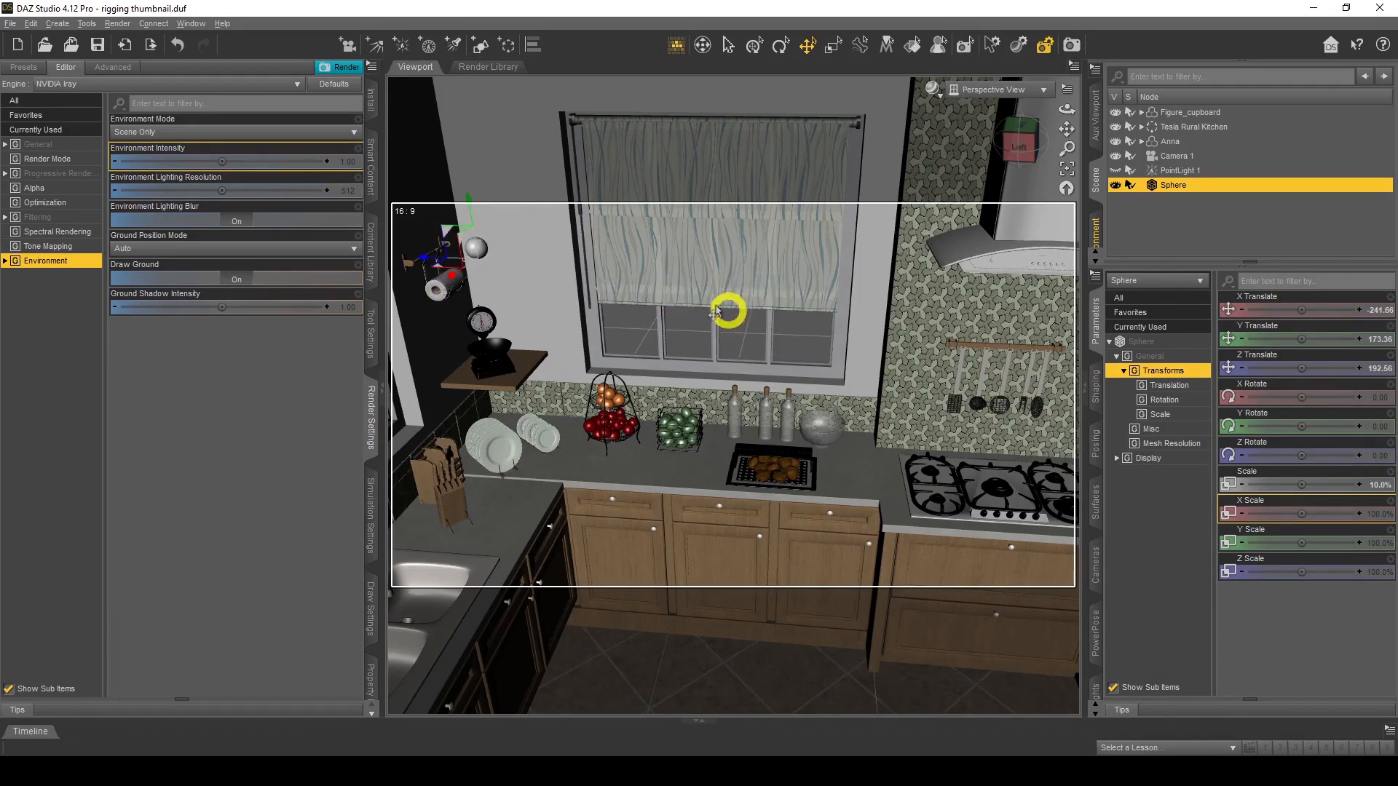
drag(416, 248, 451, 251)
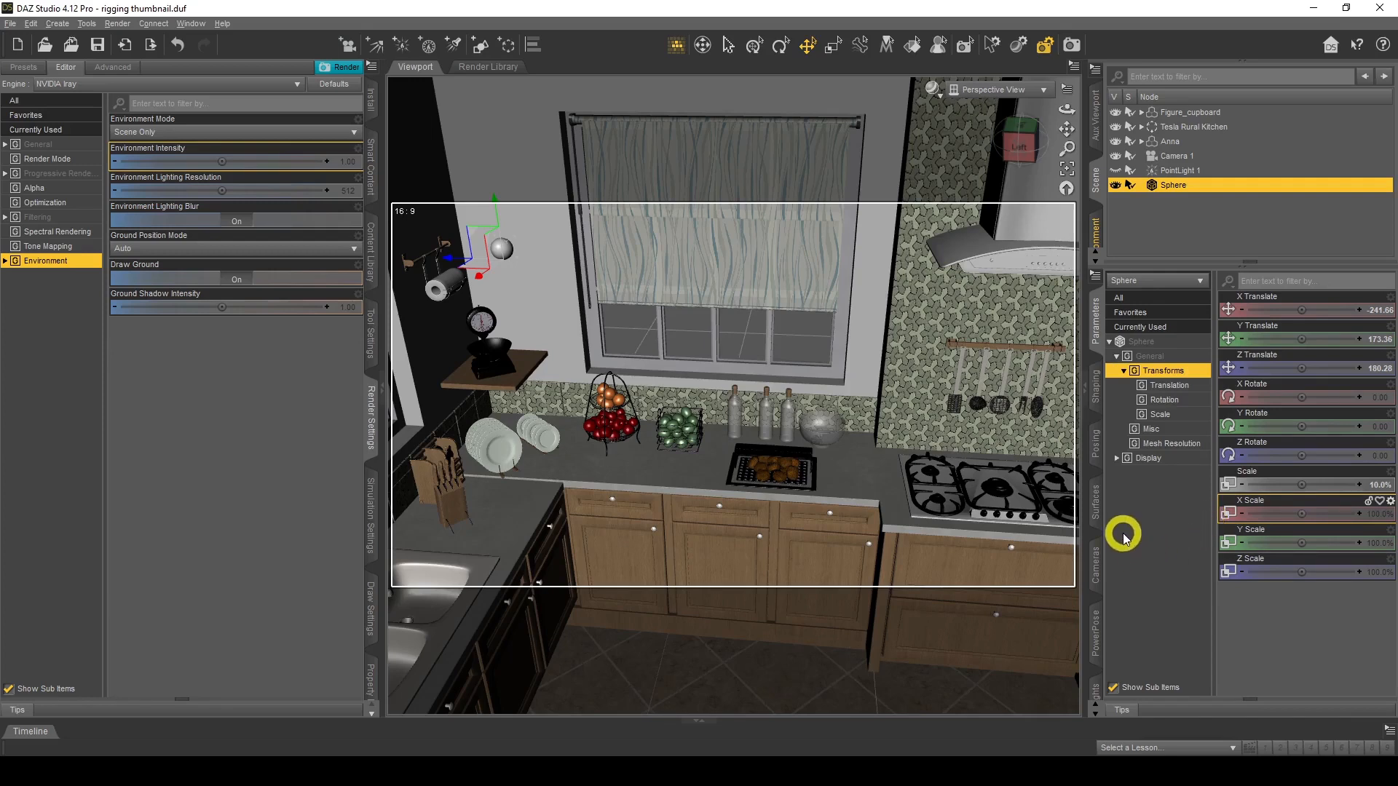
- Make the sphere's Default surface emissive by setting its emission color to white (1.00, 1.00, 1.00)
click(1099, 505)
click(1139, 356)
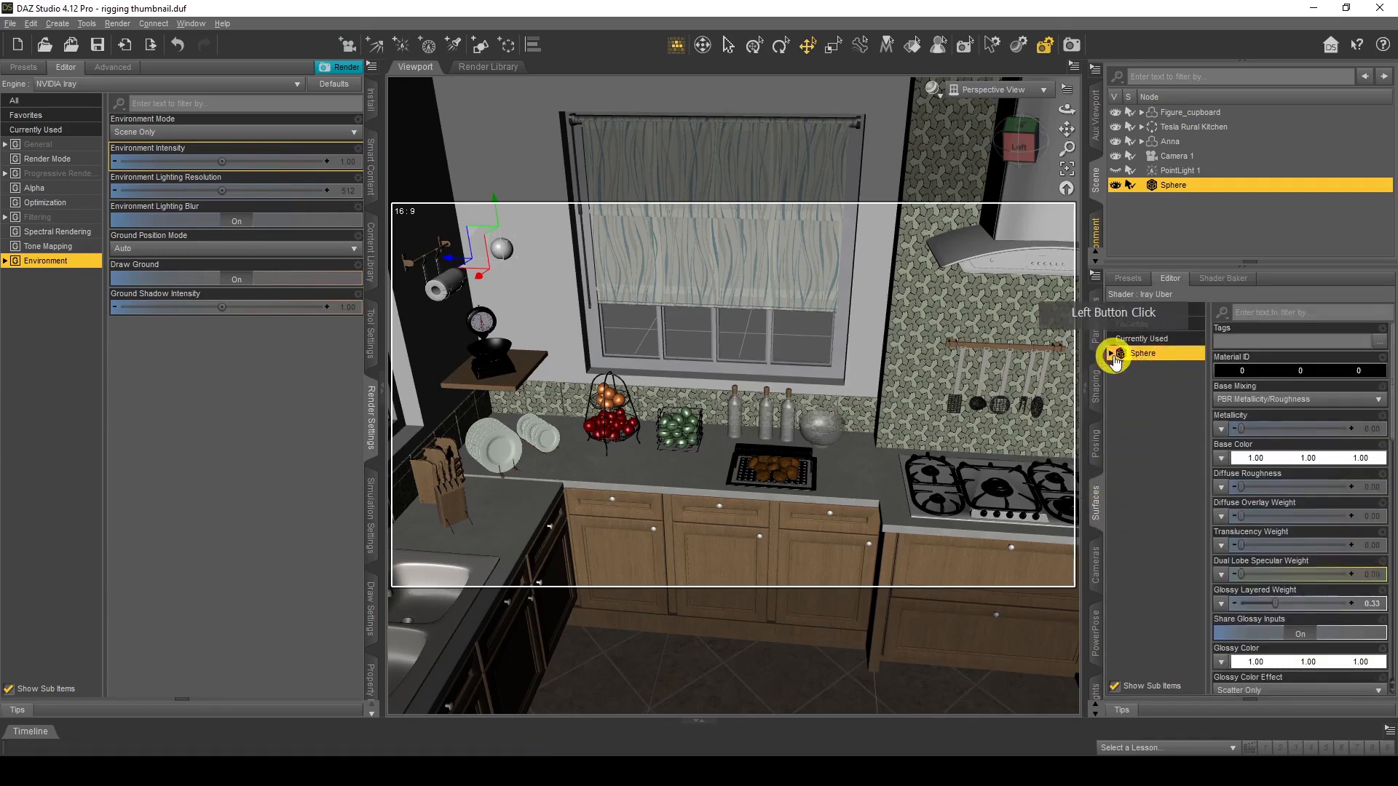
click(1111, 354)
click(1118, 369)
click(1120, 368)
click(1147, 454)
click(1266, 348)
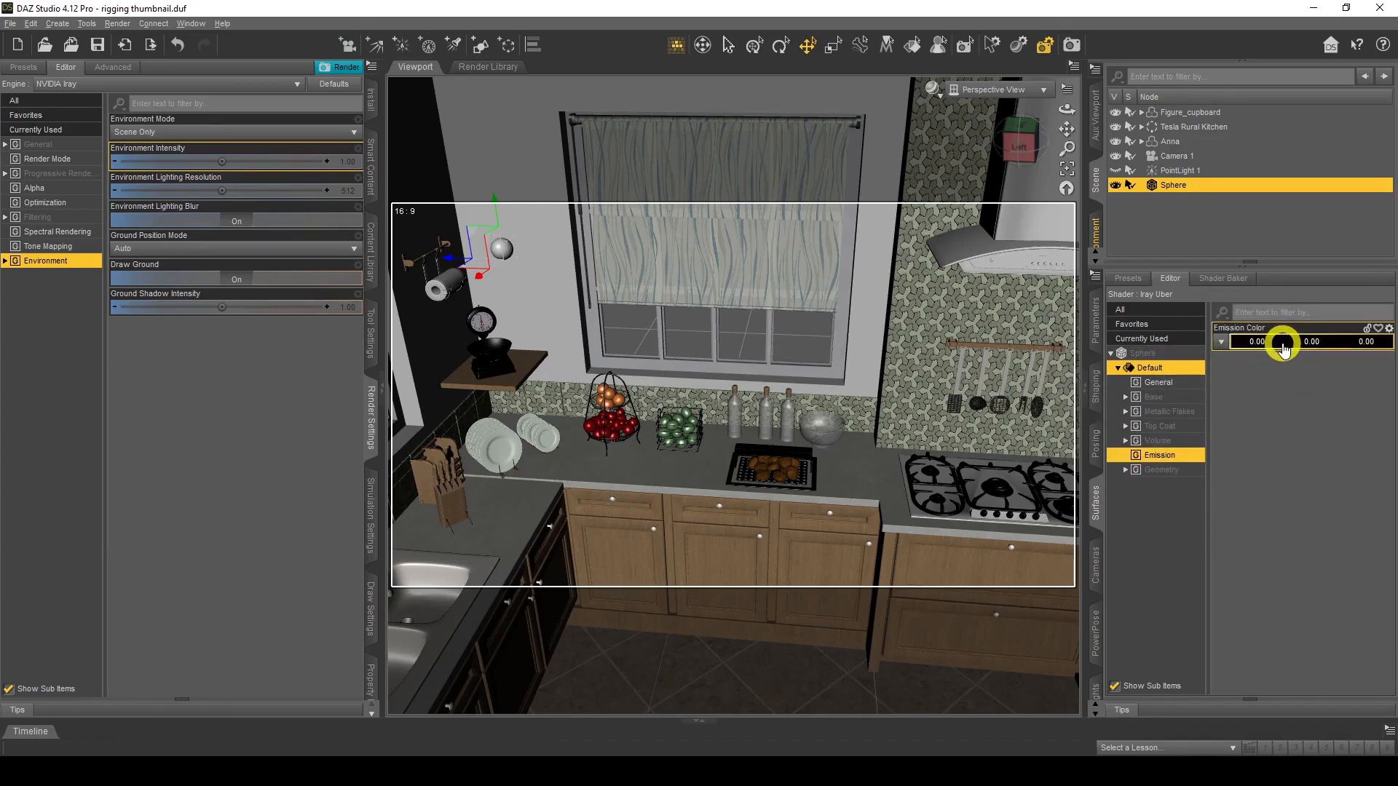
click(1283, 348)
click(676, 384)
click(789, 492)
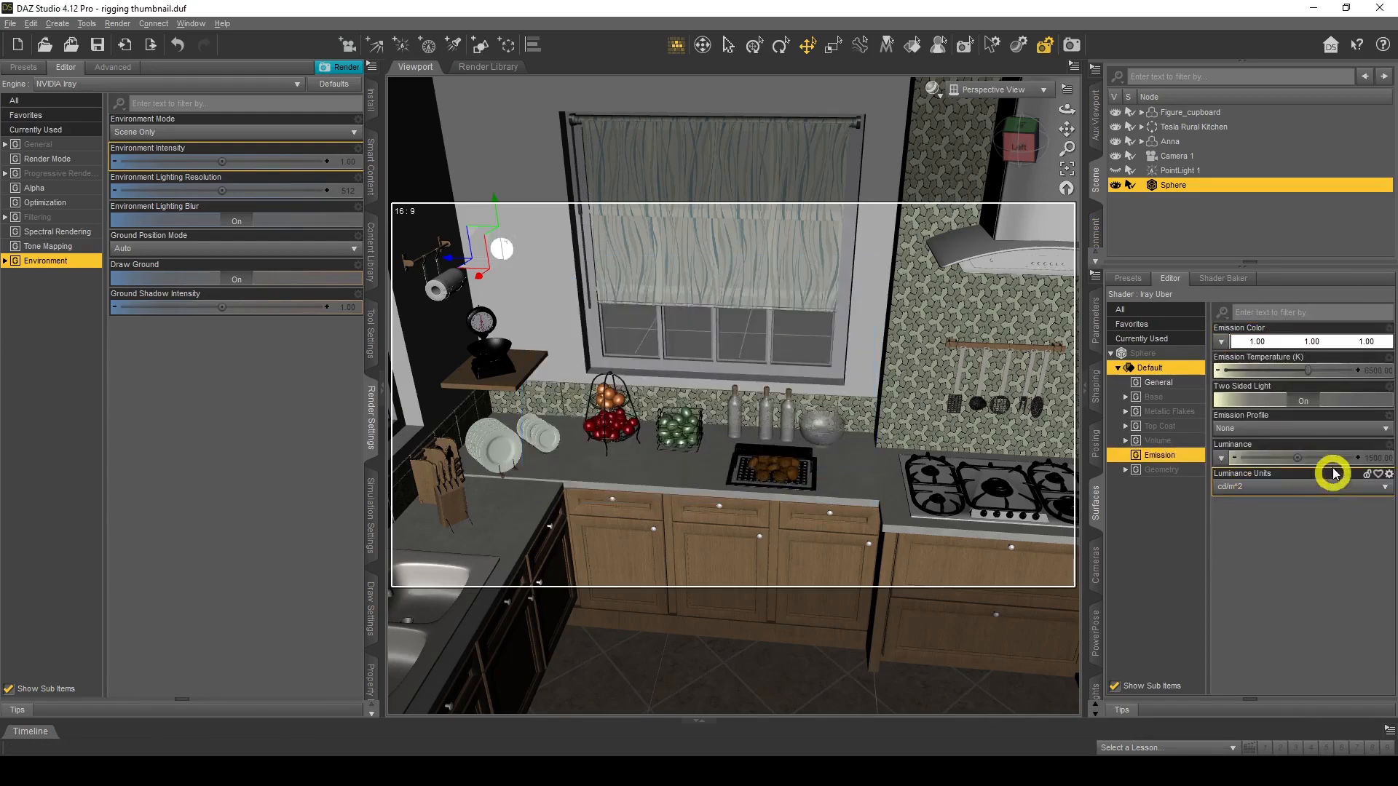
- Browse for an IES emission profile for the sphere in IES_Lights_Collections > IES Collection > Best IES 1
click(1262, 429)
click(1261, 444)
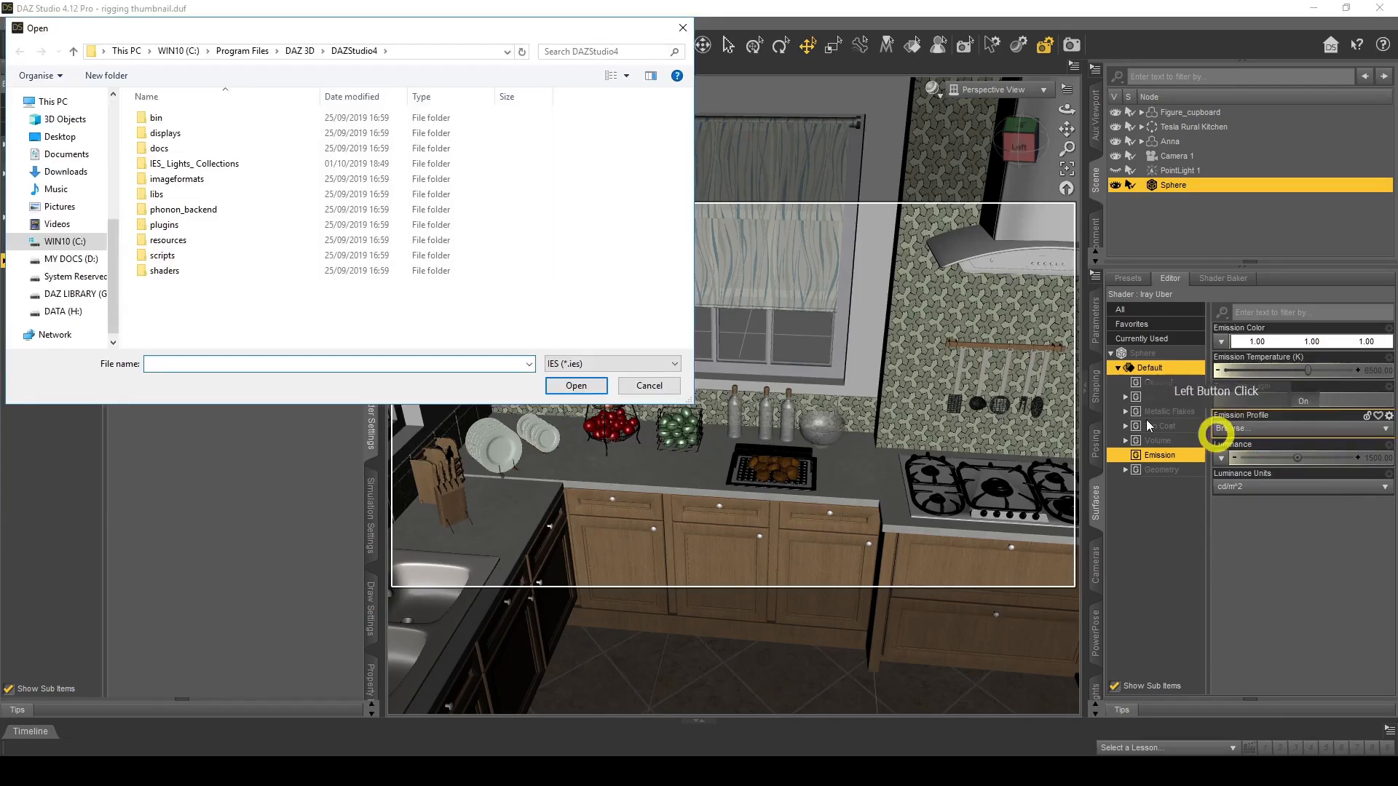
double_click(220, 166)
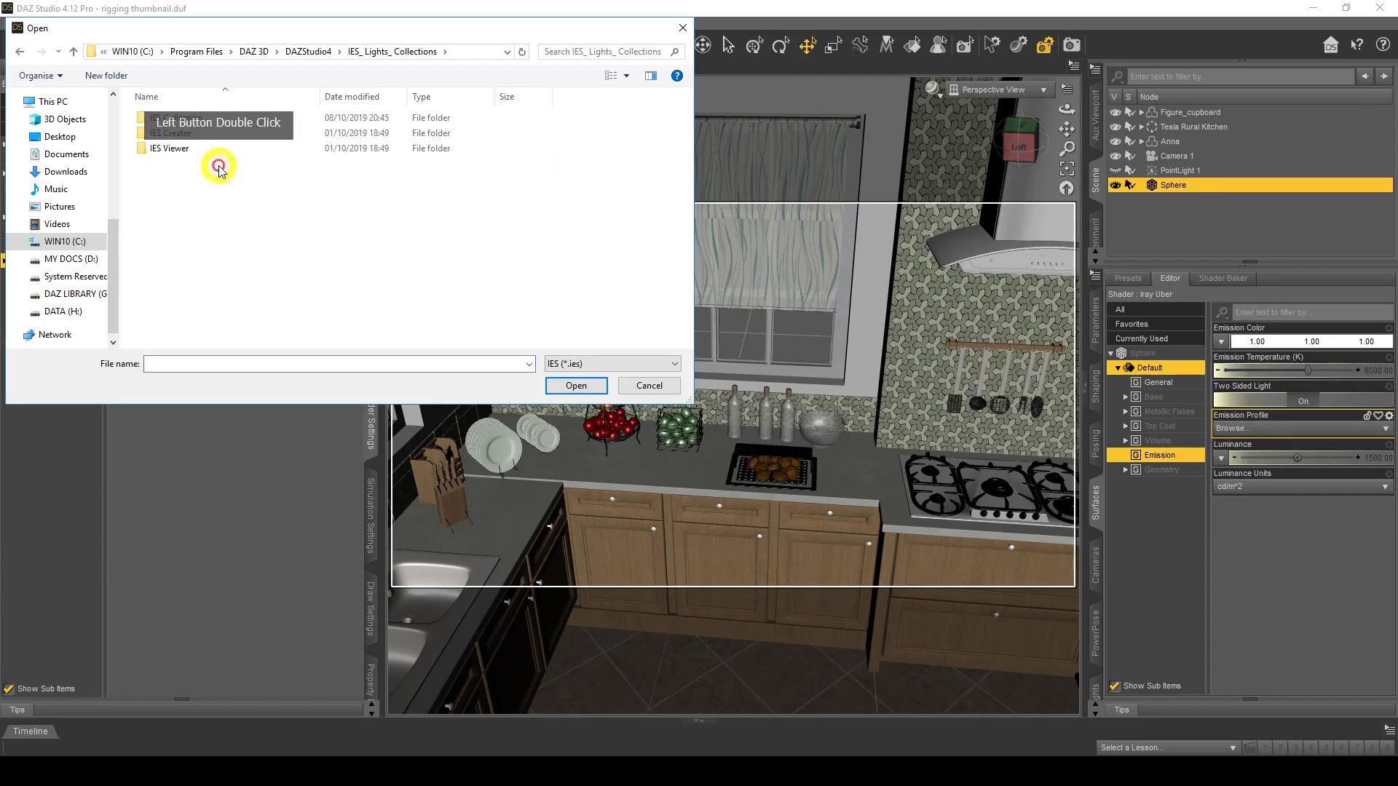
double_click(201, 121)
double_click(194, 121)
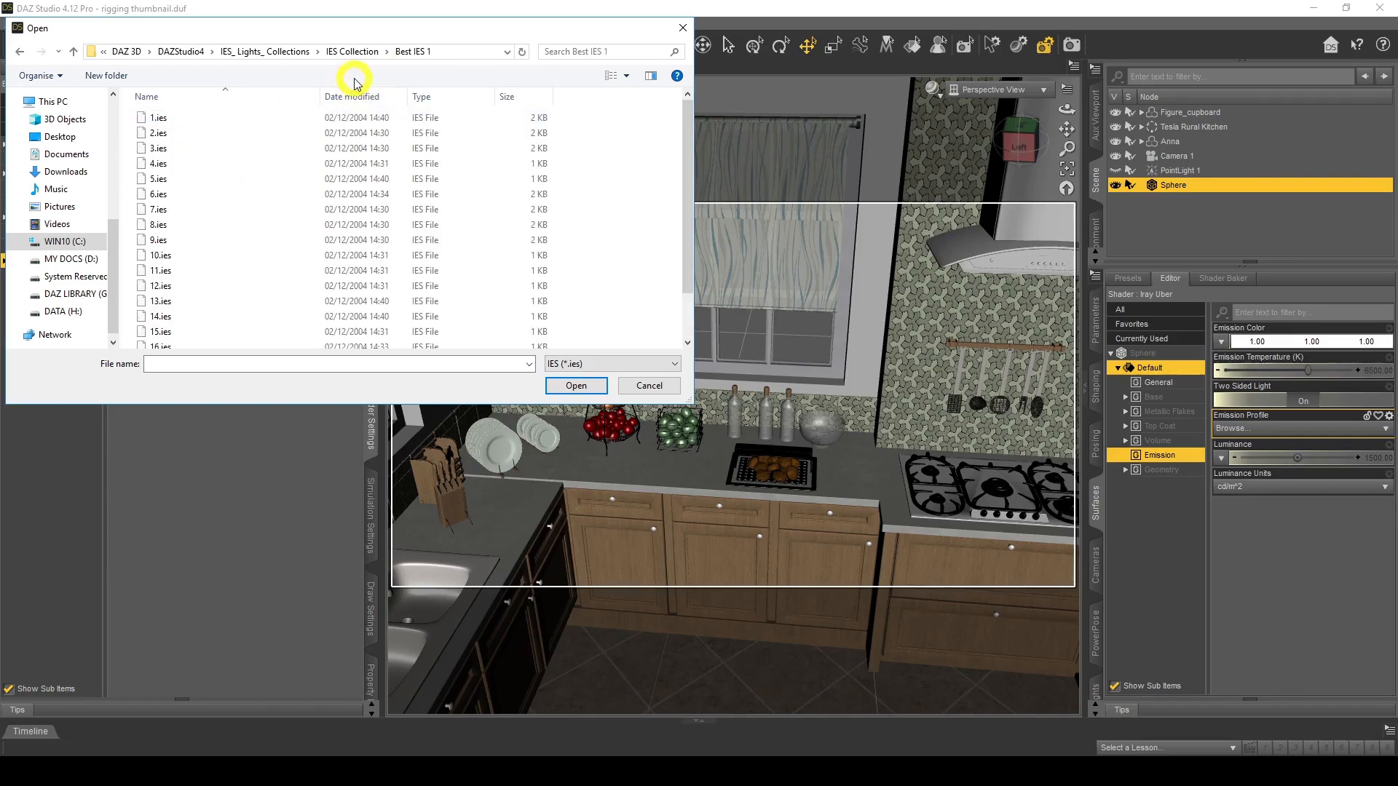
- Go back up to the IES Collection folder and open its Best IES 1 folder in a new window
right_click(412, 55)
click(352, 52)
click(172, 118)
right_click(174, 125)
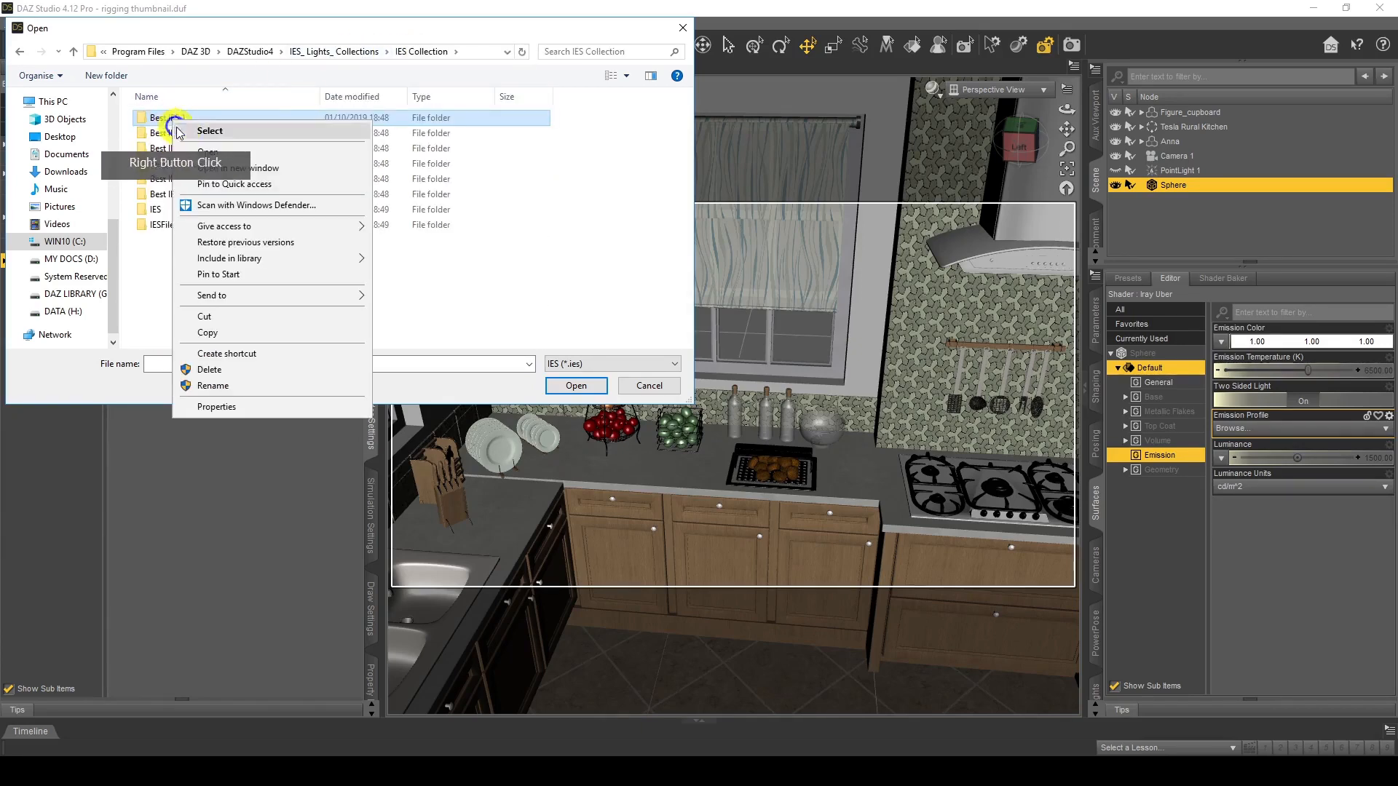
click(218, 169)
click(480, 214)
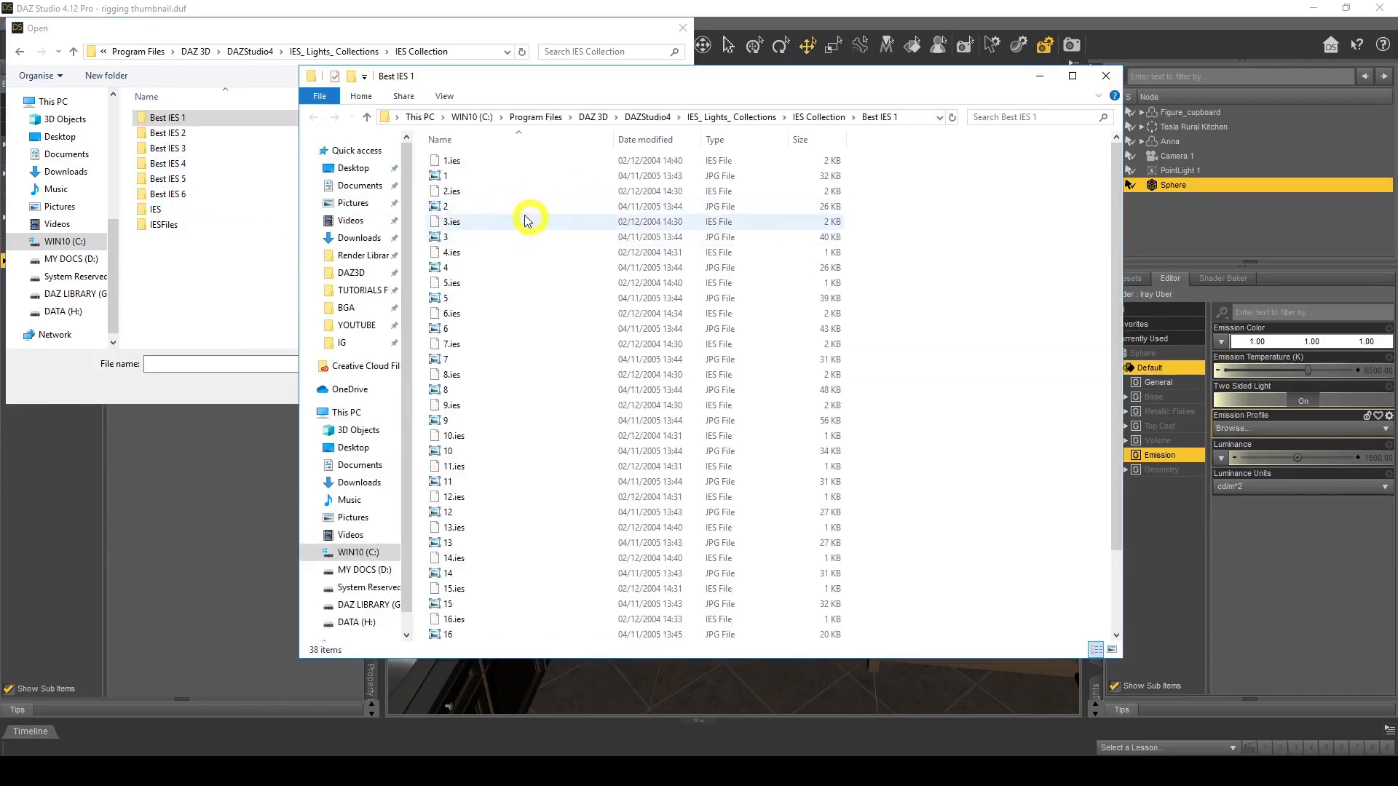
- Examine the JPG previews of the light patterns in Best IES 1, from image 1 to 8 and back to 4
double_click(442, 177)
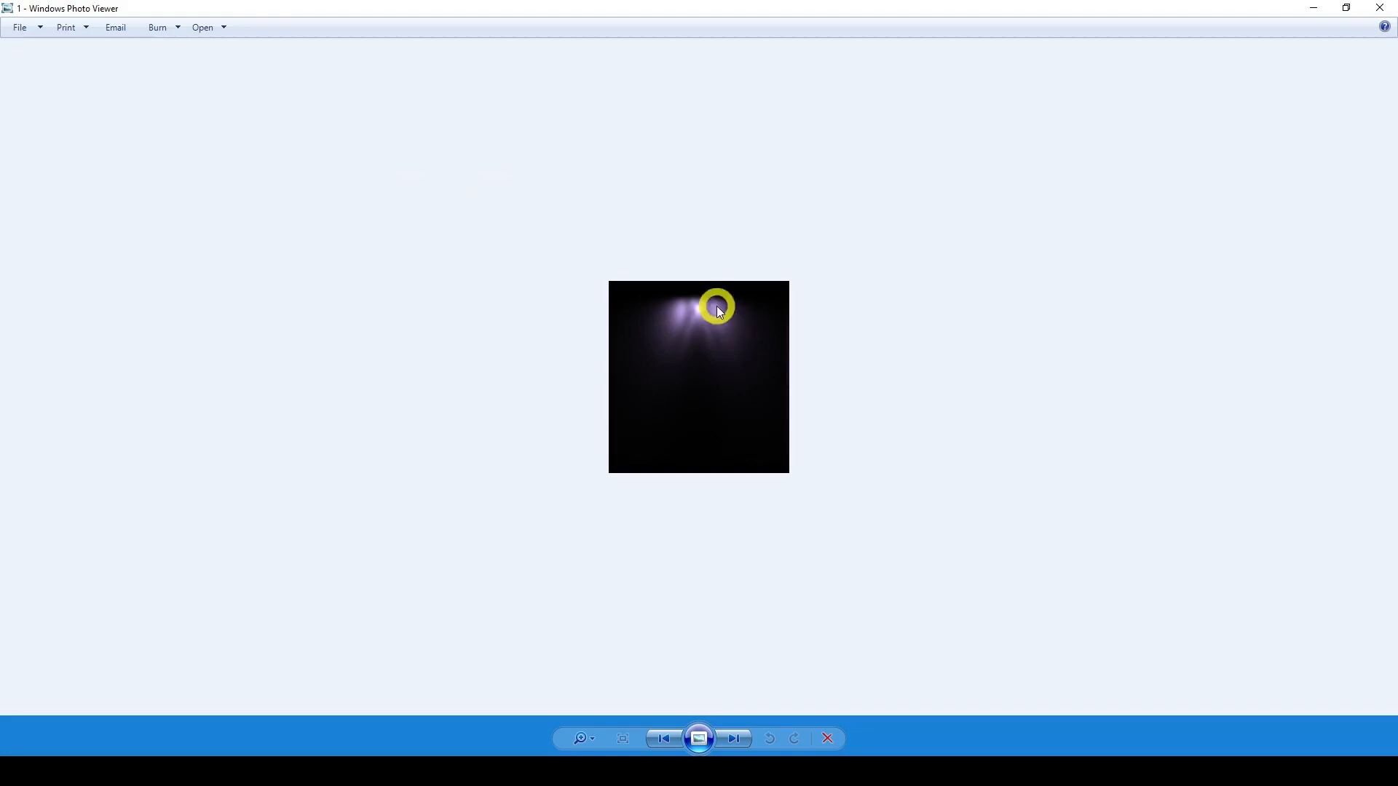
click(734, 738)
click(733, 738)
click(734, 738)
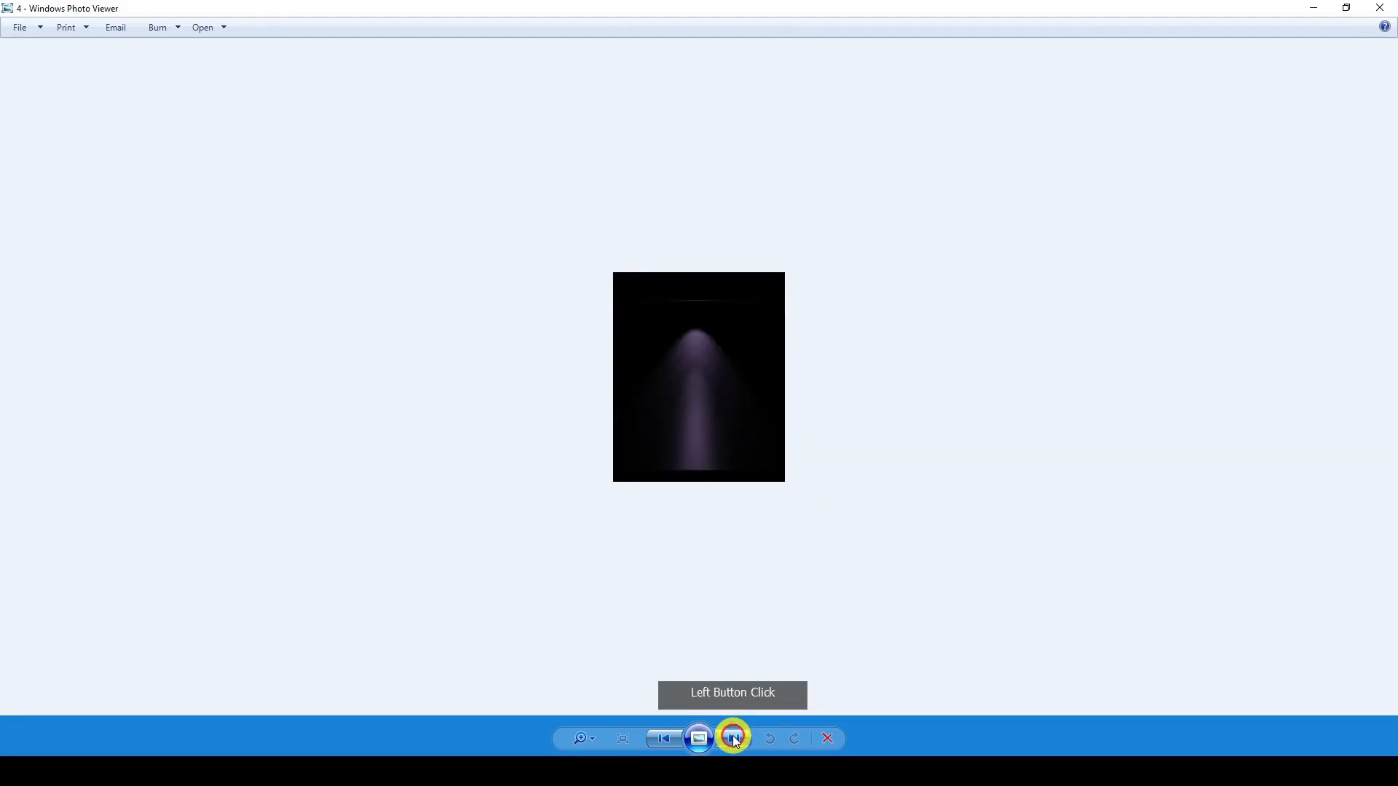
click(734, 738)
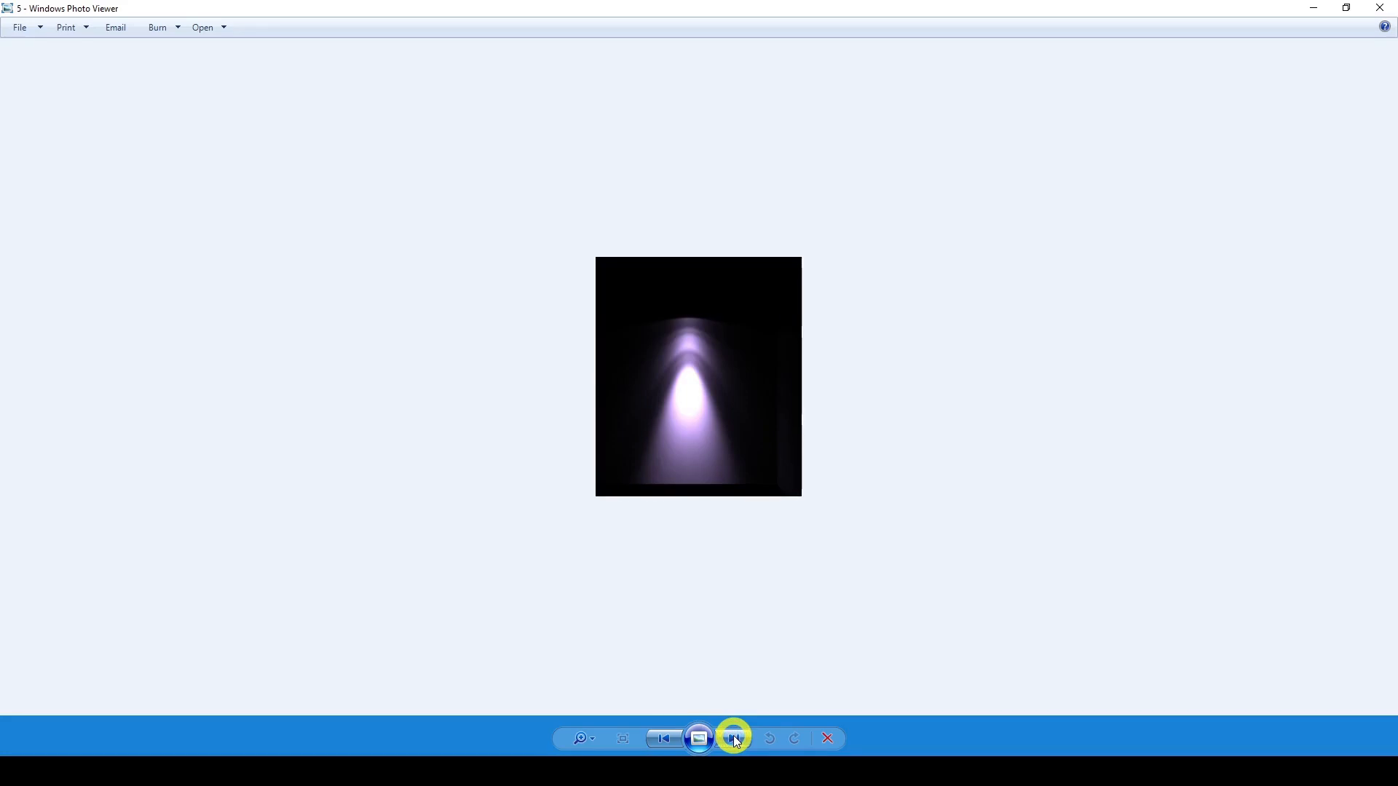
click(734, 737)
click(734, 737)
click(734, 737)
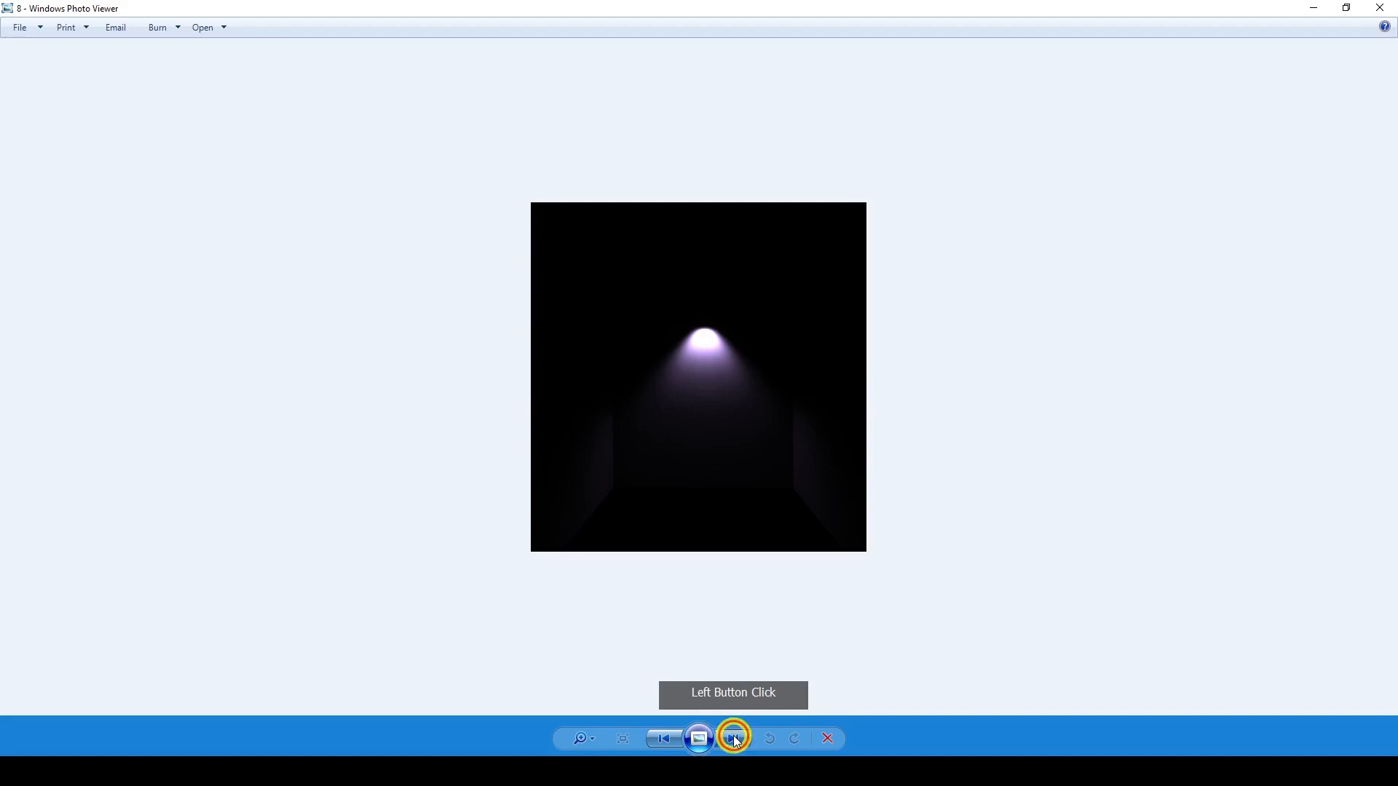
double_click(654, 740)
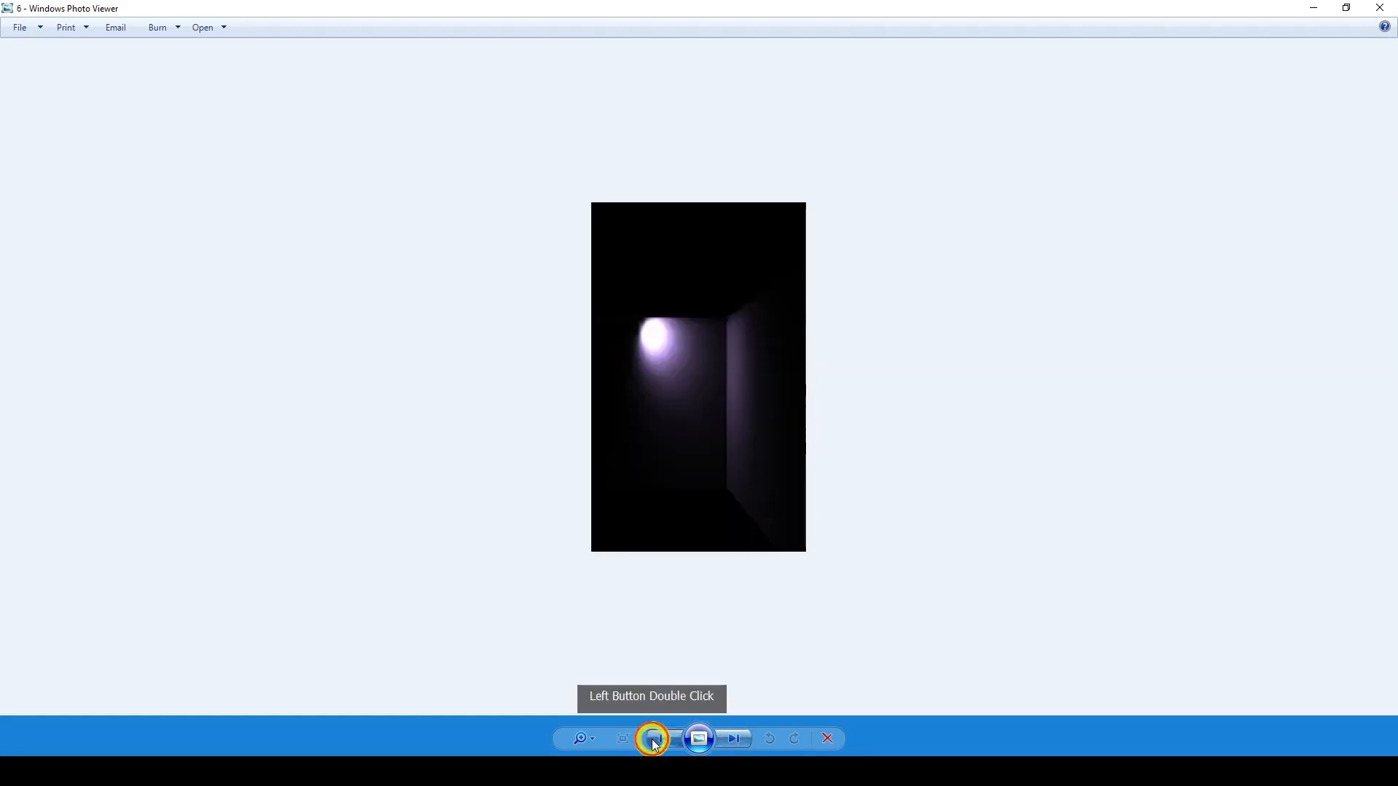
click(652, 740)
click(653, 740)
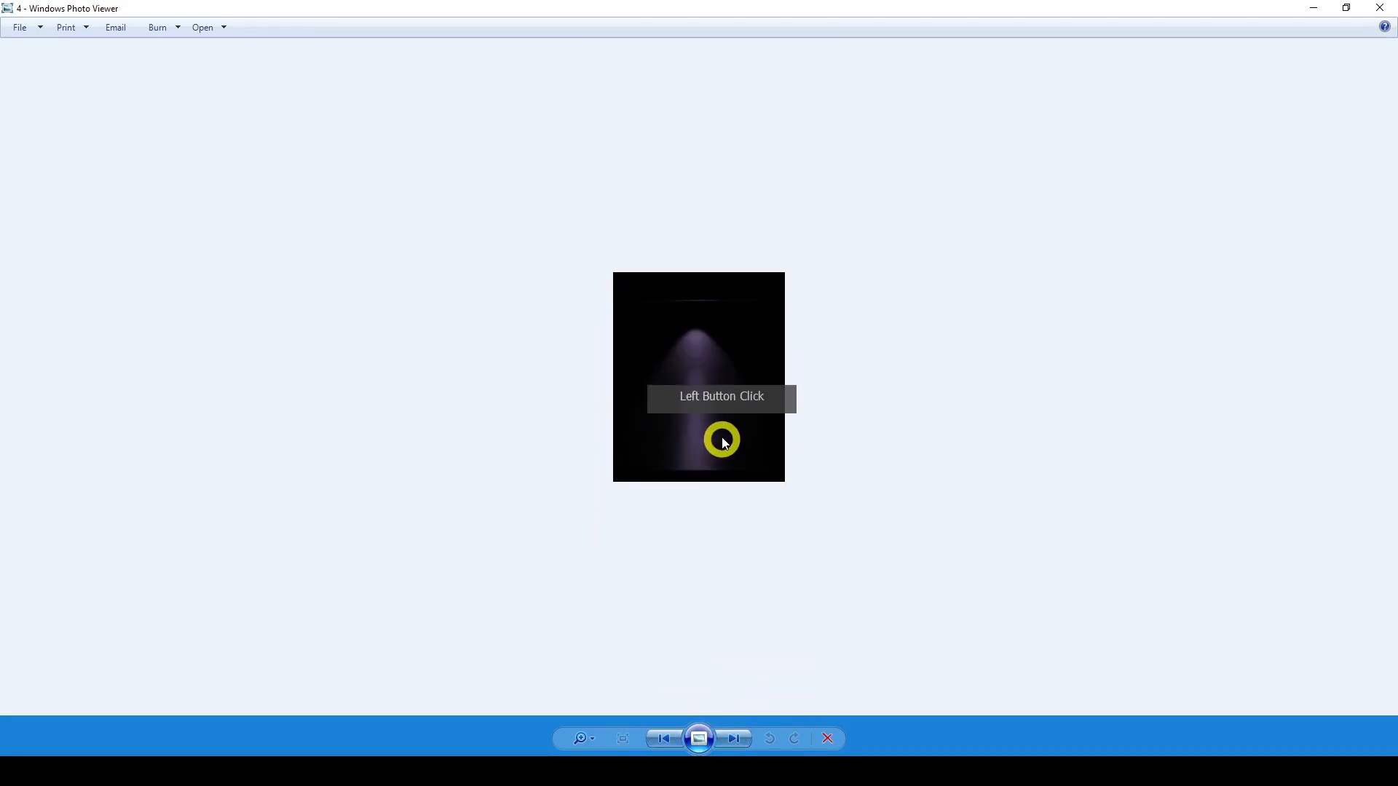
click(1316, 10)
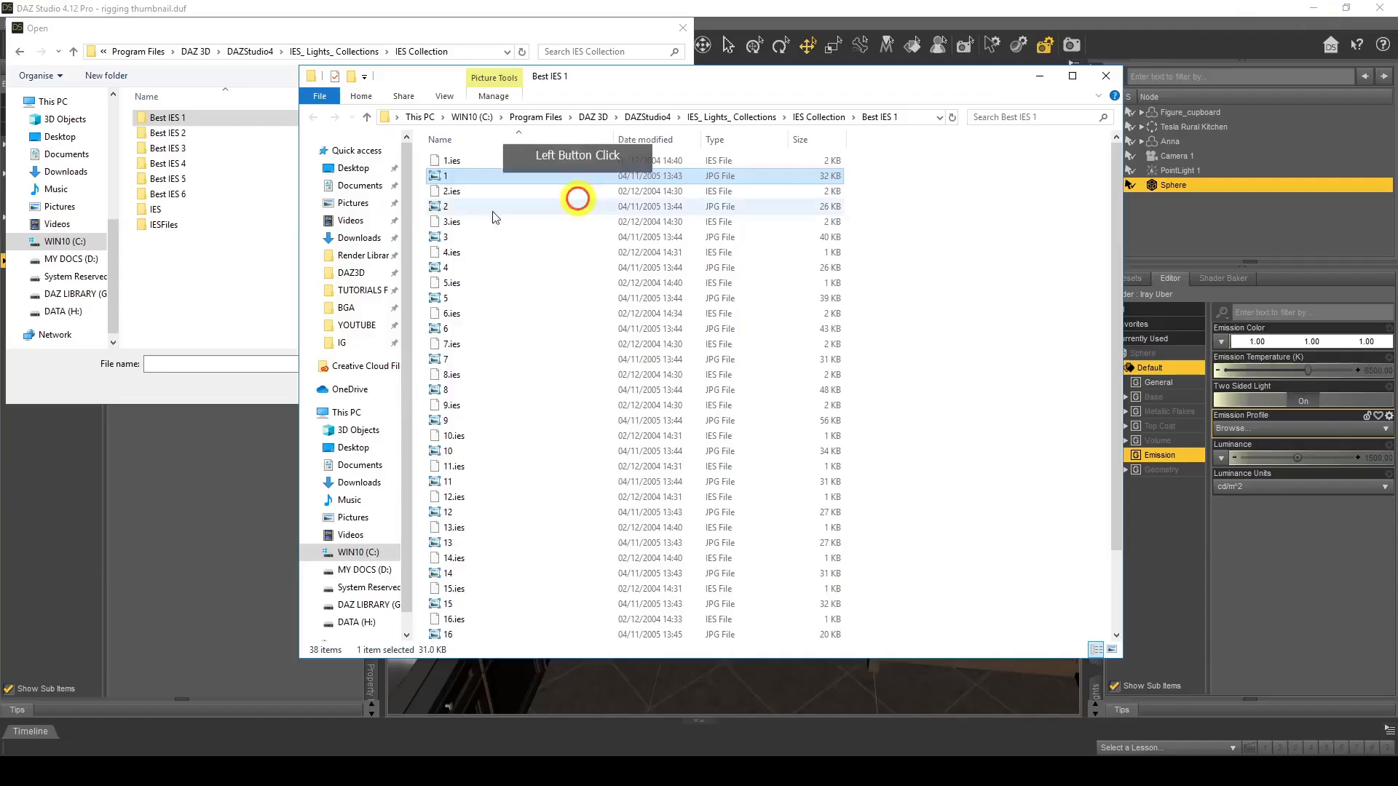
- Load 4.ies from the Best IES 1 folder as the sphere's emission profile
click(1042, 85)
double_click(174, 119)
double_click(164, 163)
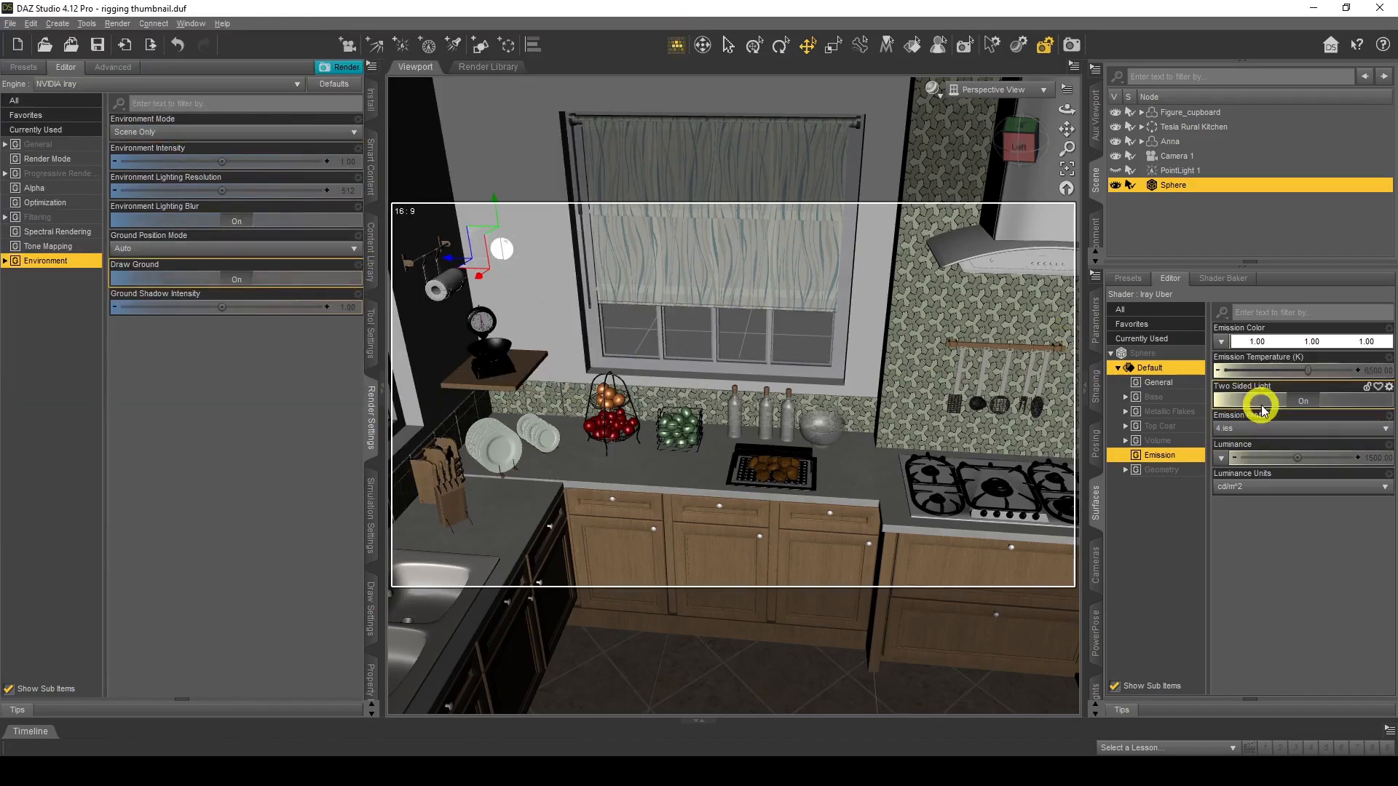
- Set the sphere's luminance units to kcd/m^2 and its luminance to 10000
click(1247, 489)
click(1247, 518)
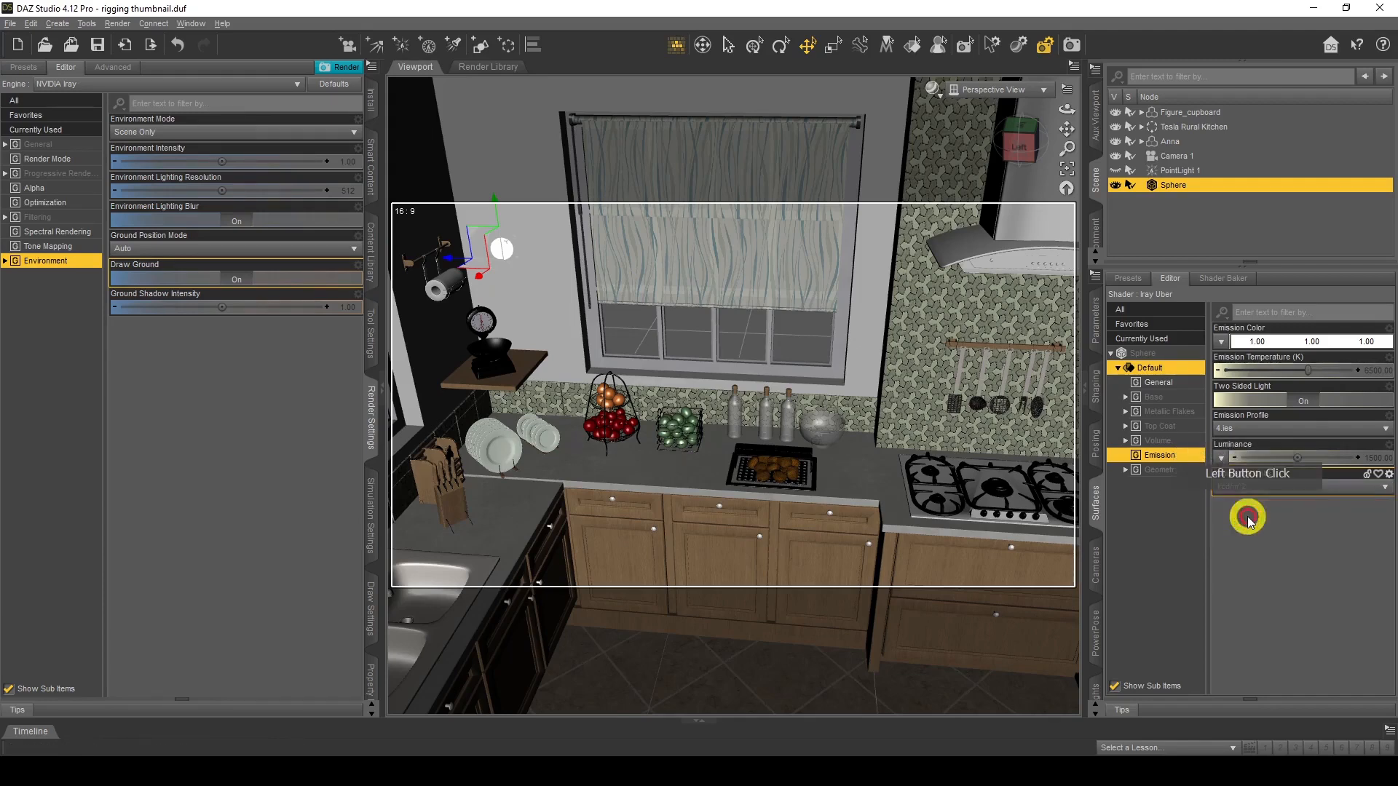
click(1247, 486)
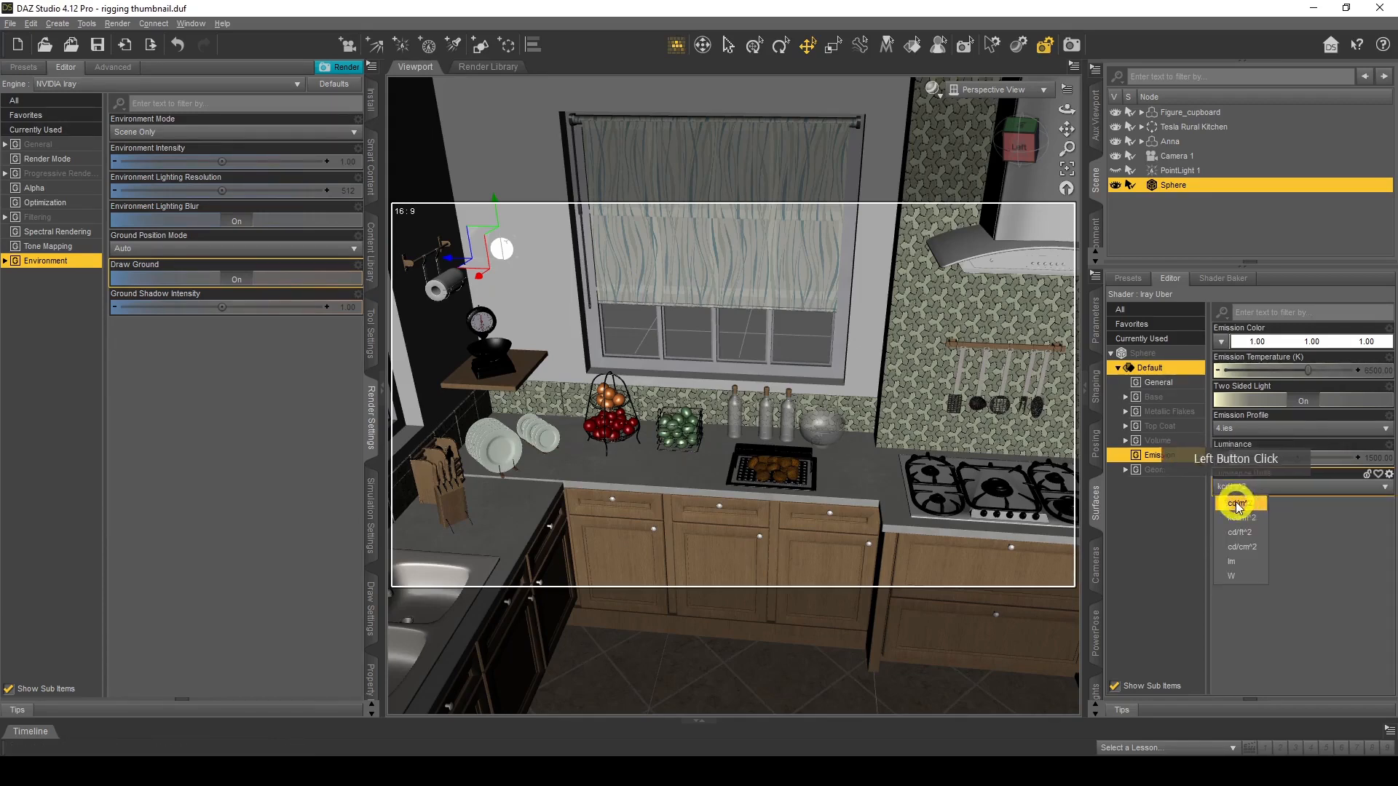
click(1242, 518)
click(1359, 459)
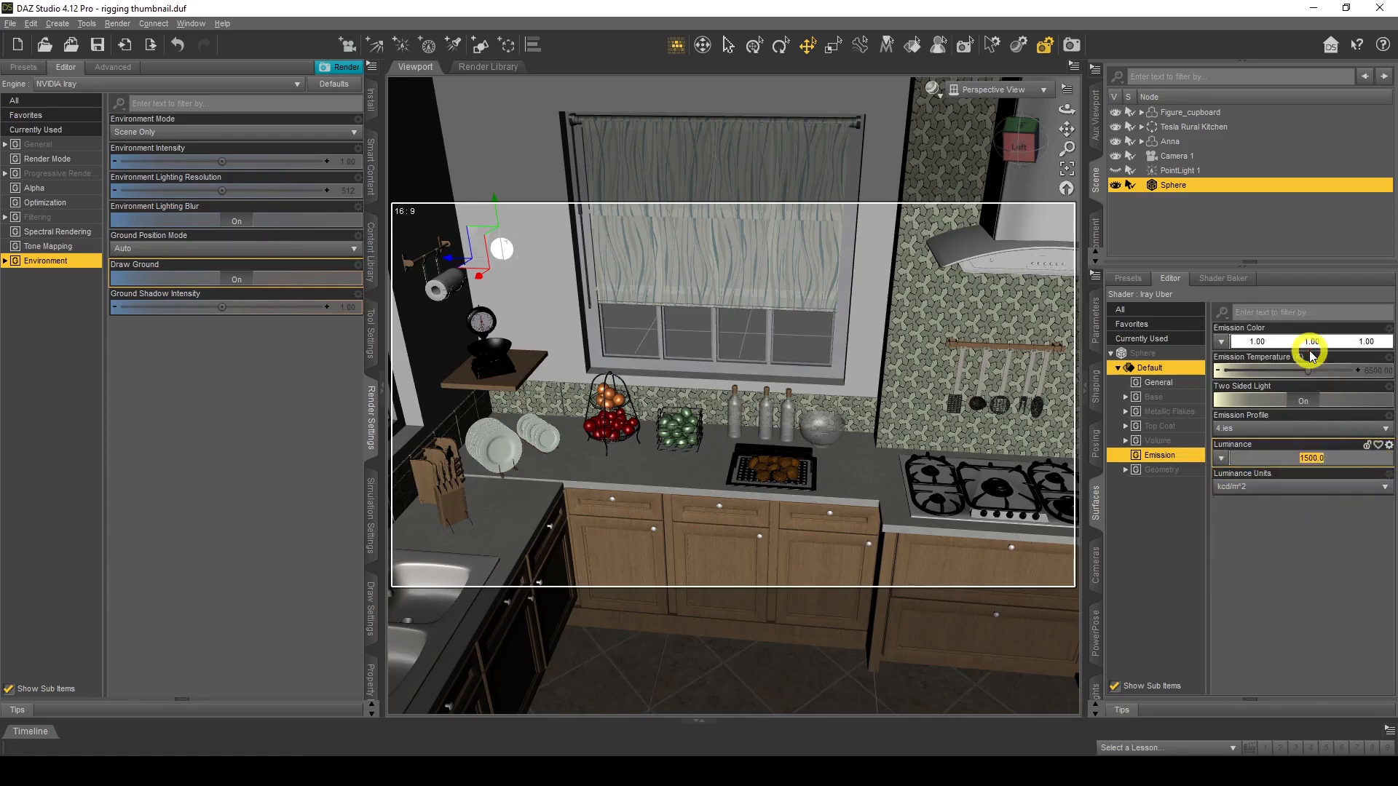
key(Return)
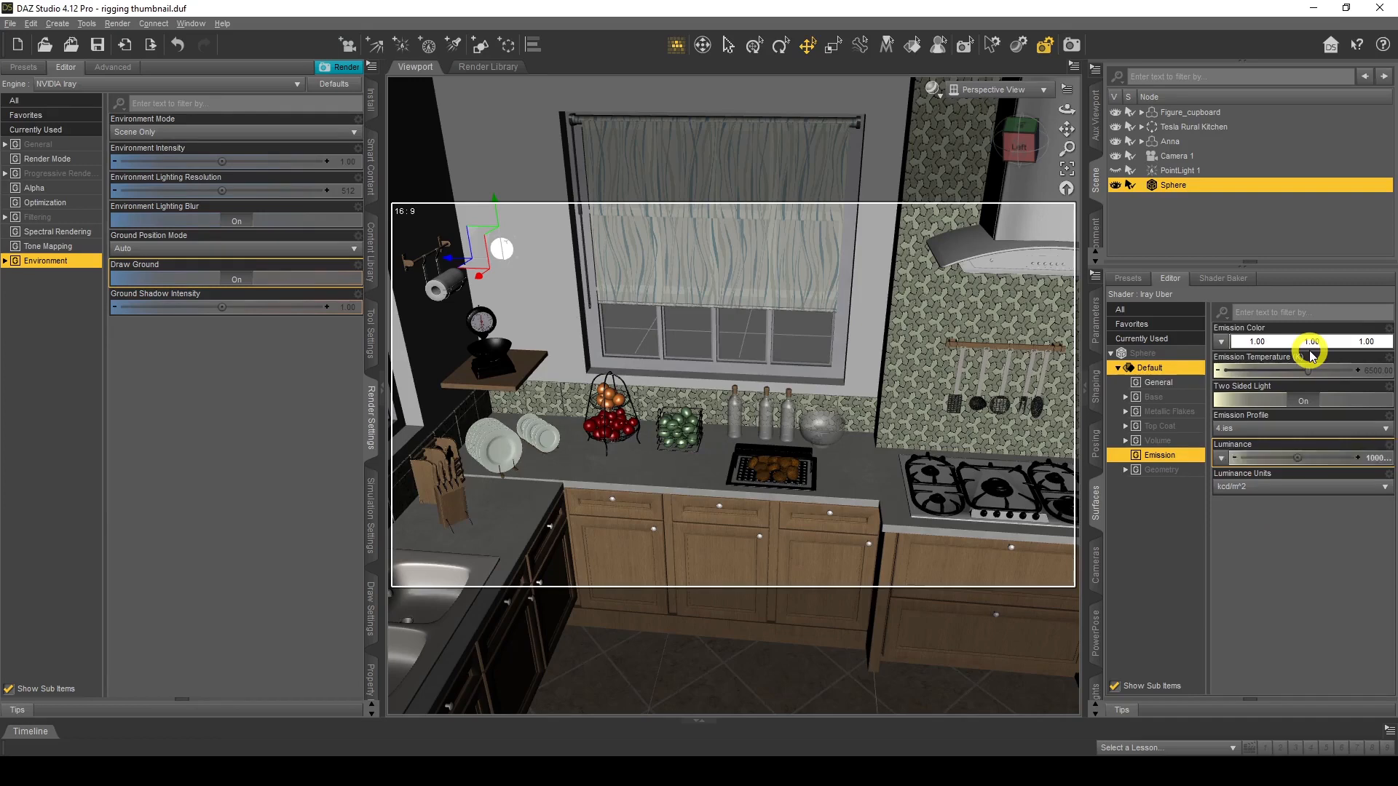
- Switch the viewport to the Iray preview and reframe the kitchen around the sphere light
click(935, 91)
click(930, 266)
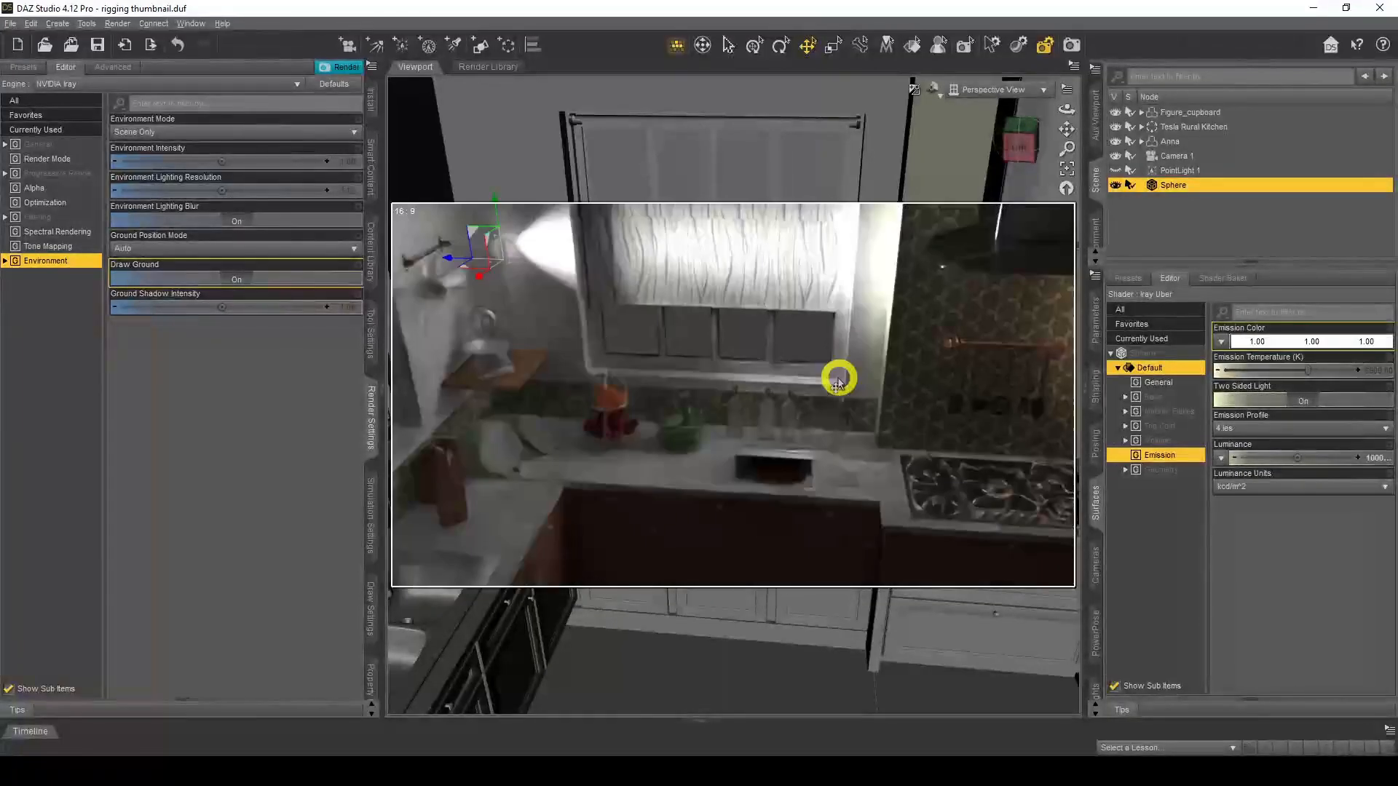
drag(1067, 129, 1068, 130)
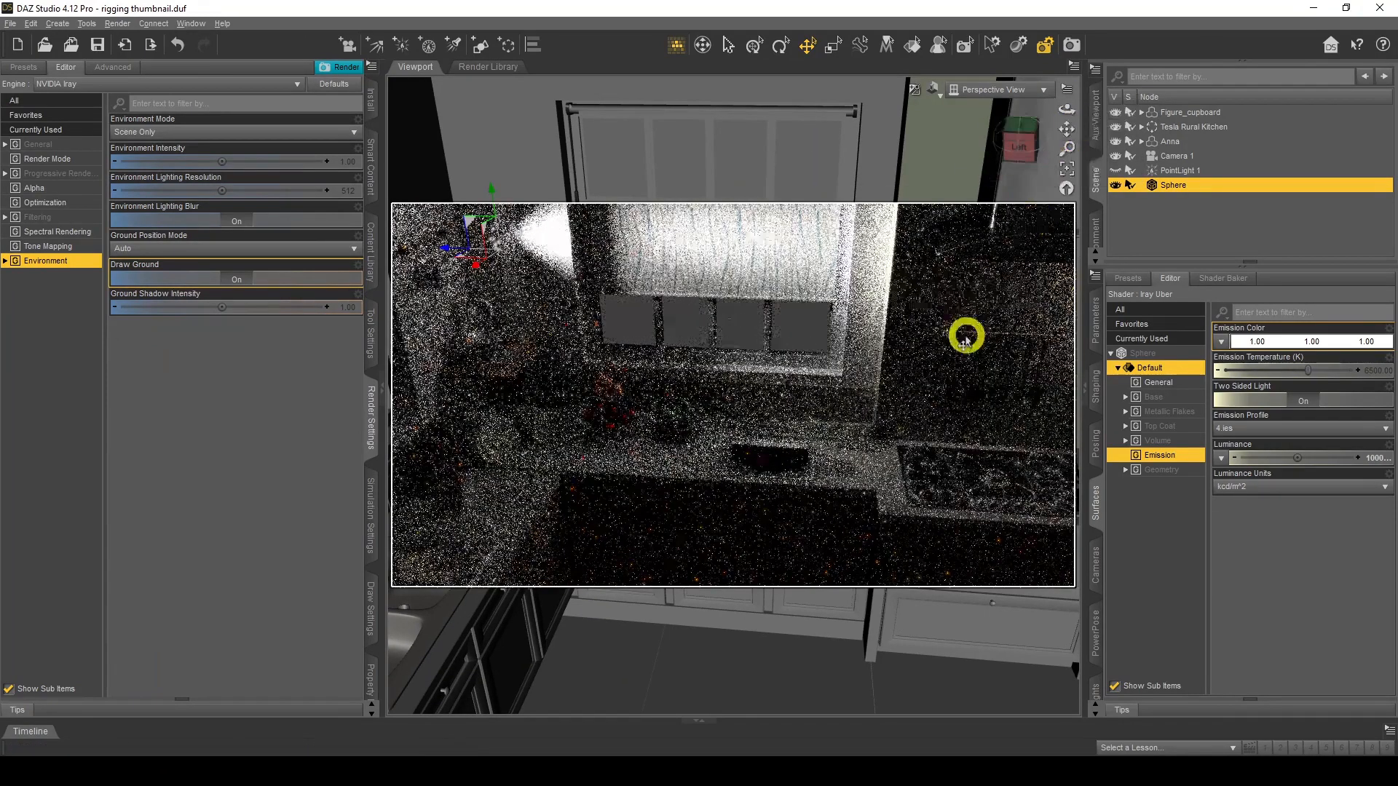
middle_drag(994, 339, 995, 340)
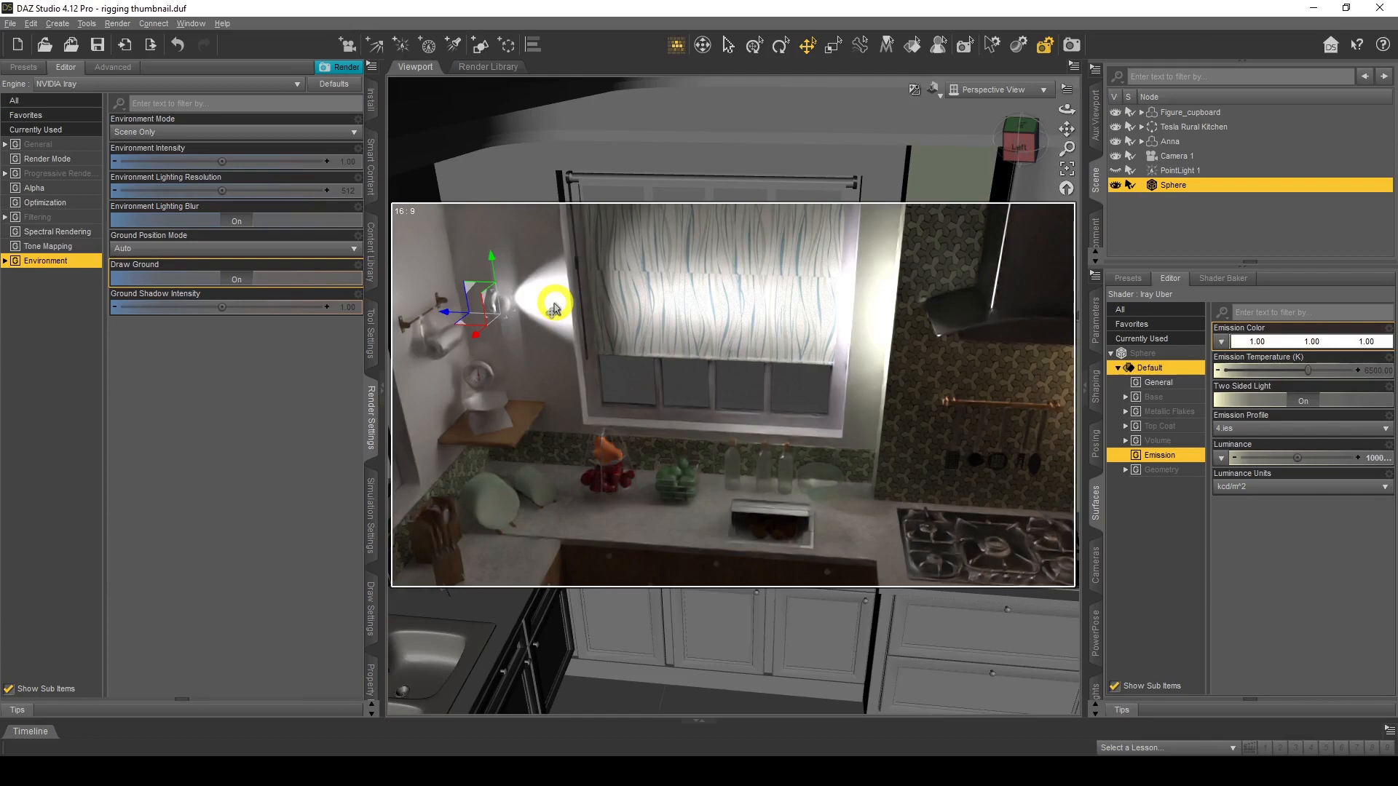
- Try X rotations of 45, 90 and 180 degrees on the sphere to redirect its light beam
click(1095, 319)
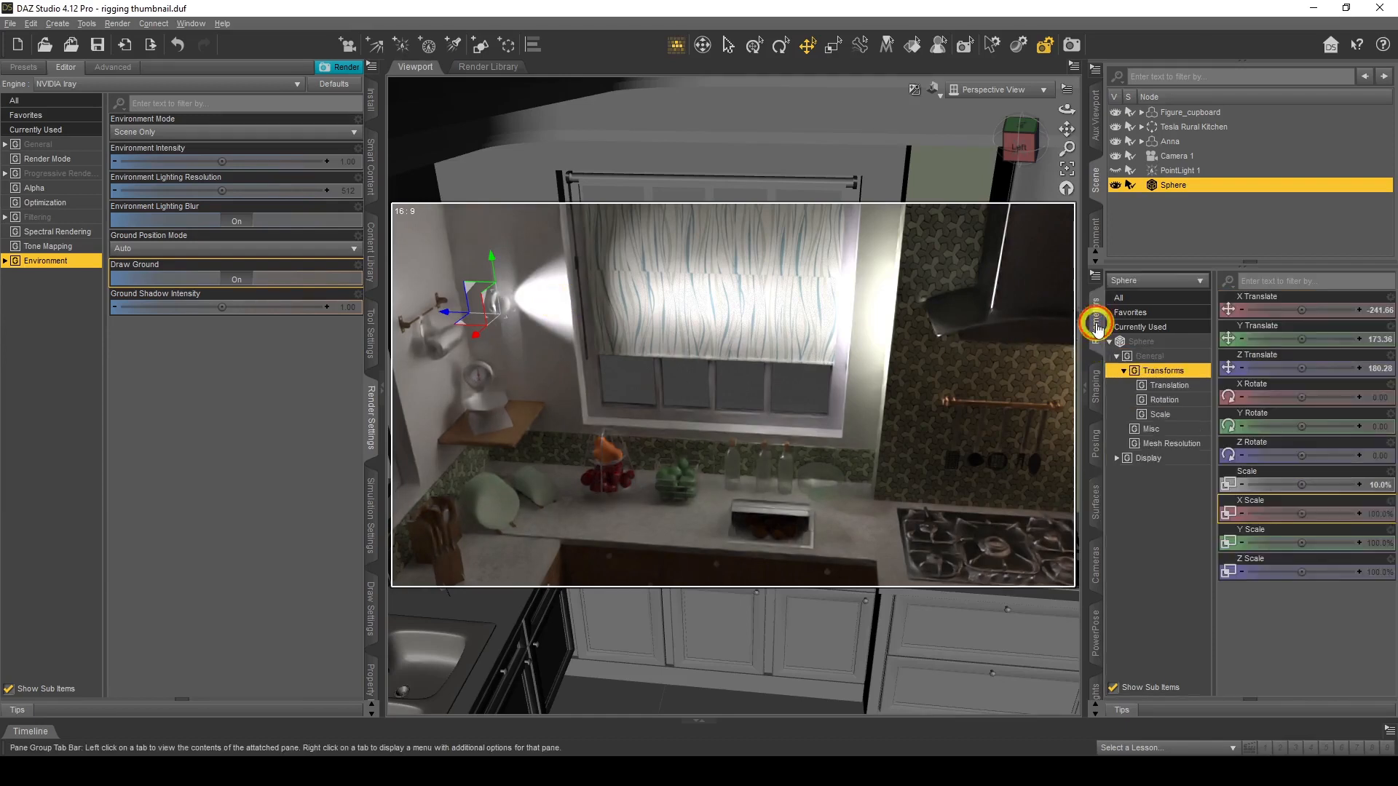
click(1381, 399)
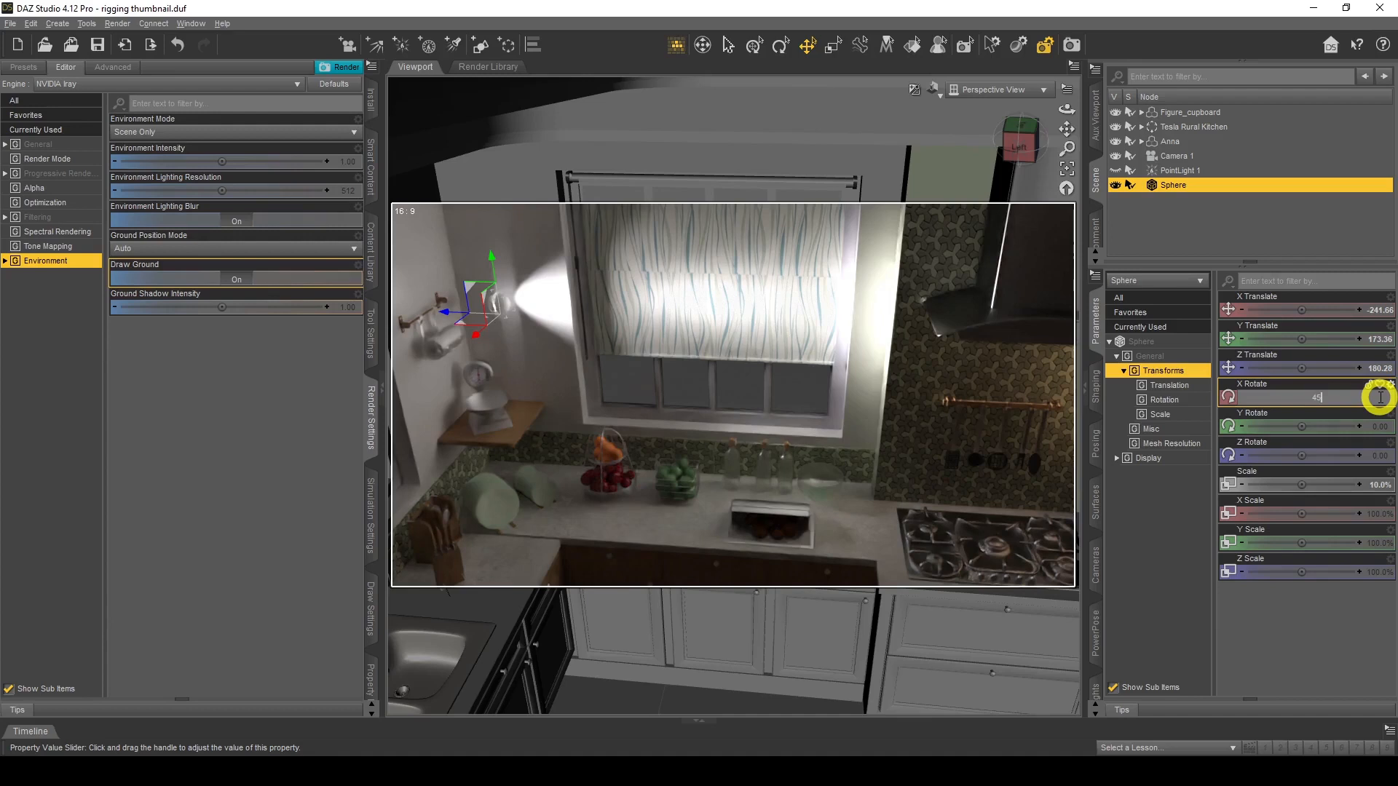
key(Return)
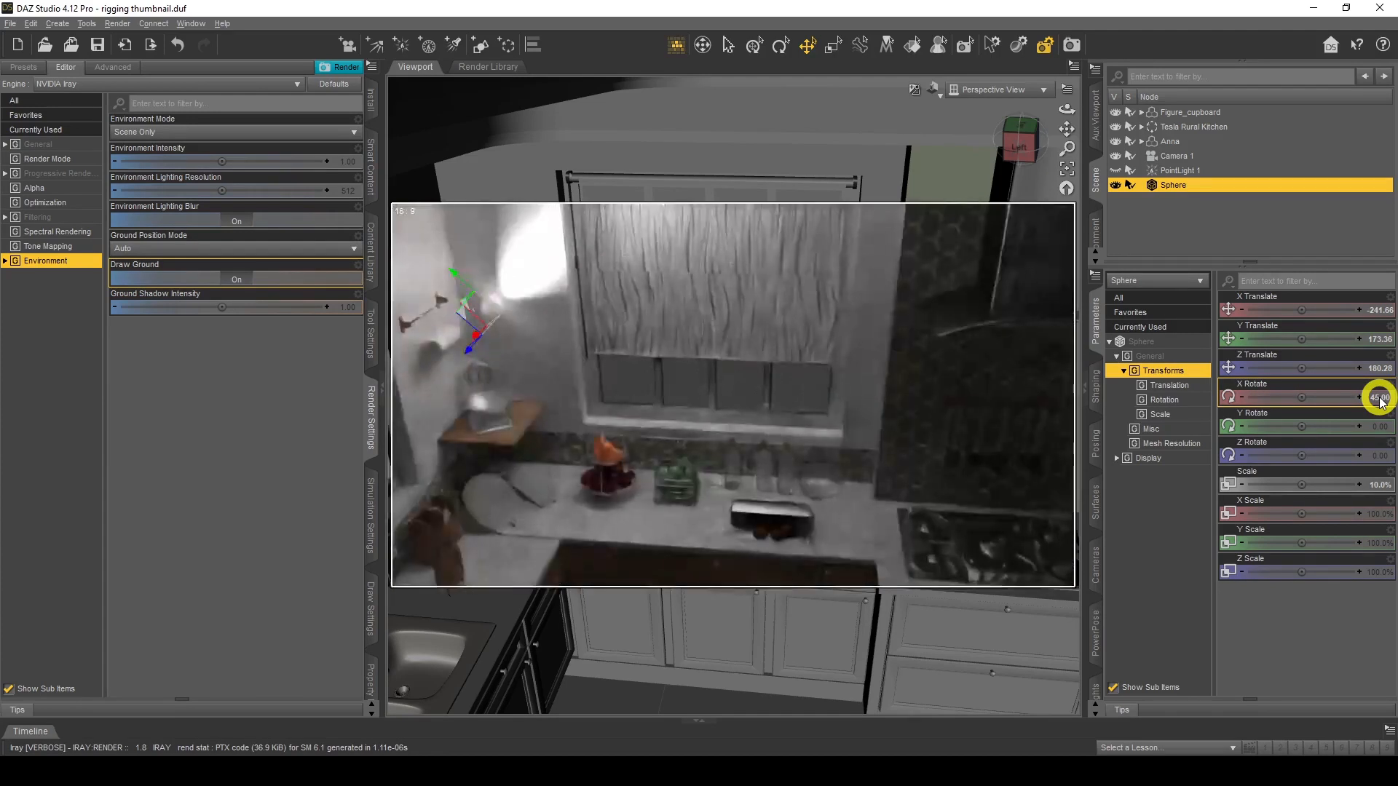
click(1380, 399)
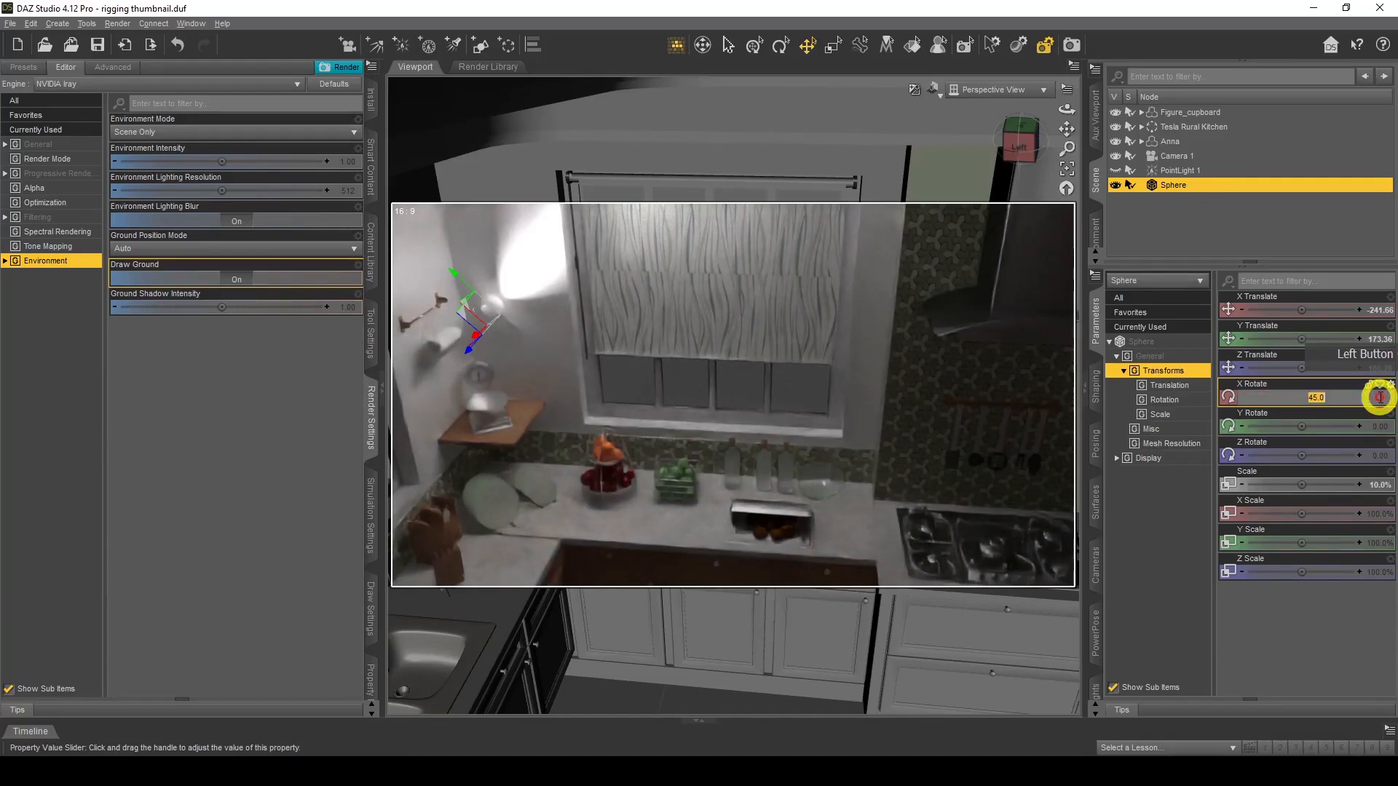
text(90)
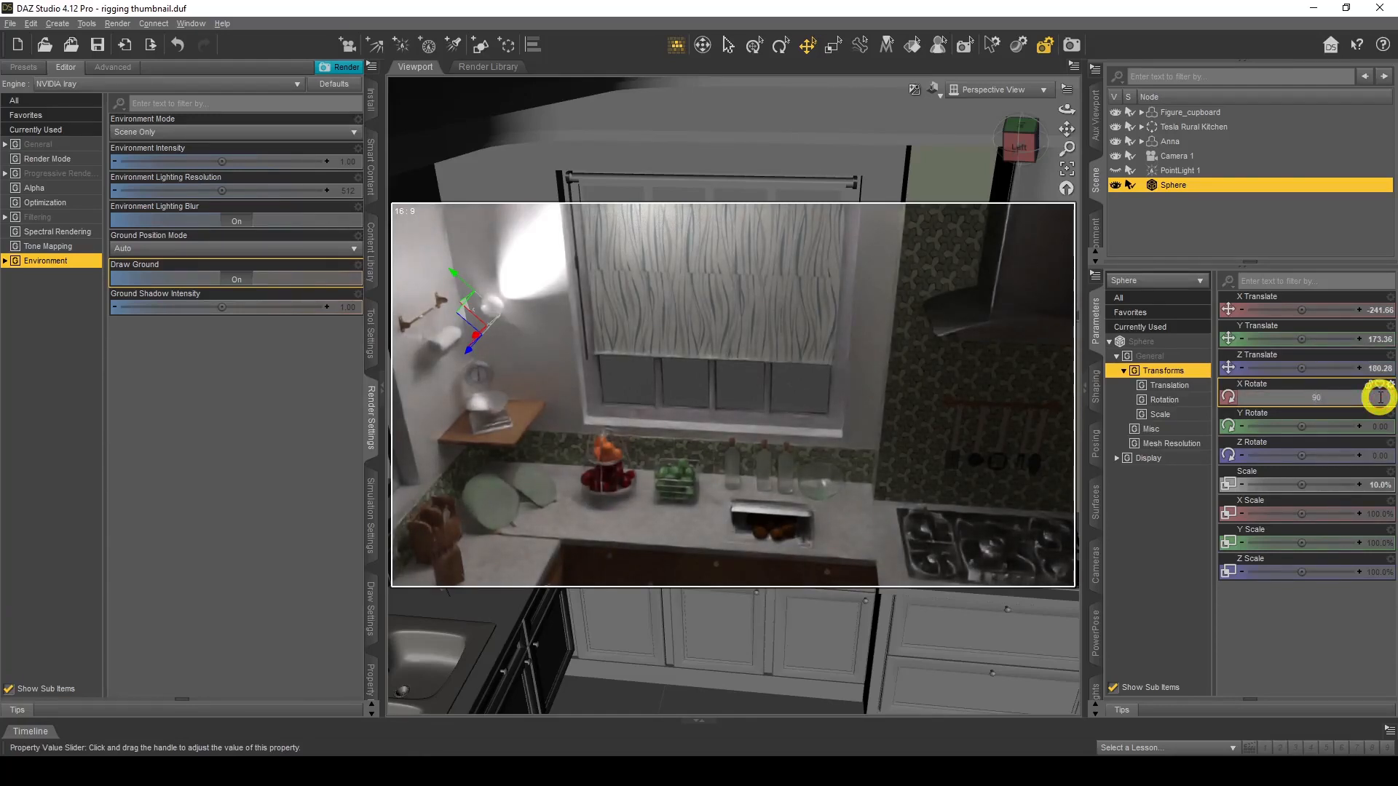
key(Return)
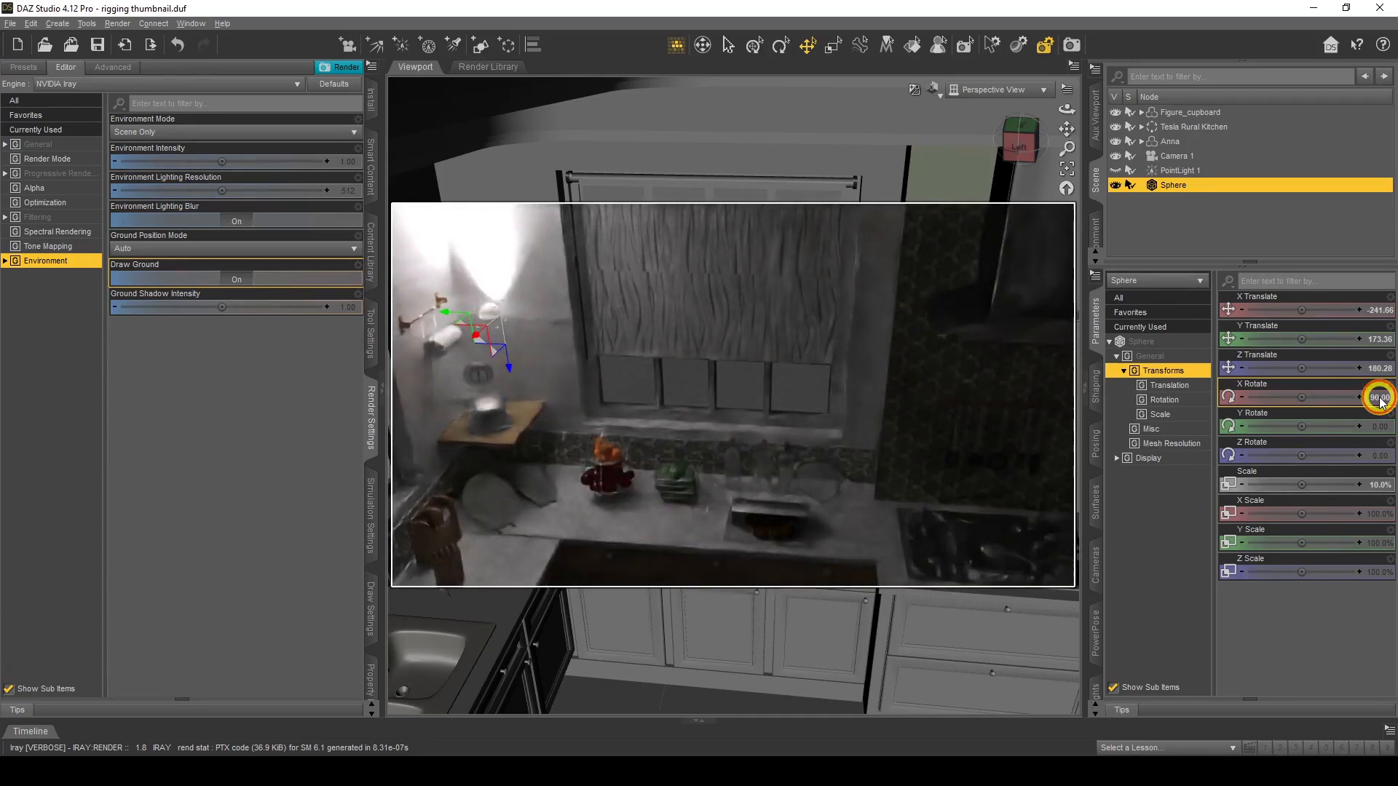
click(1380, 400)
text(180)
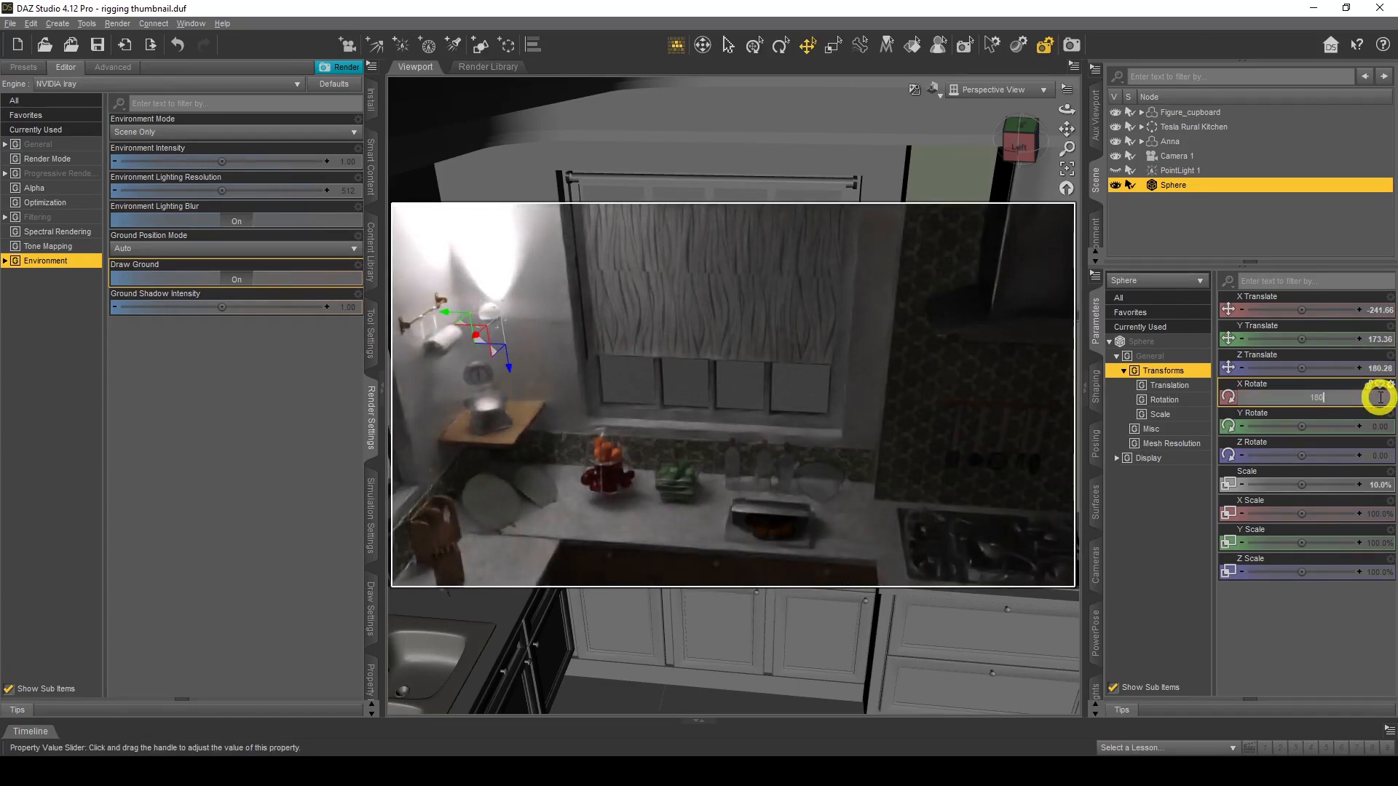
key(Return)
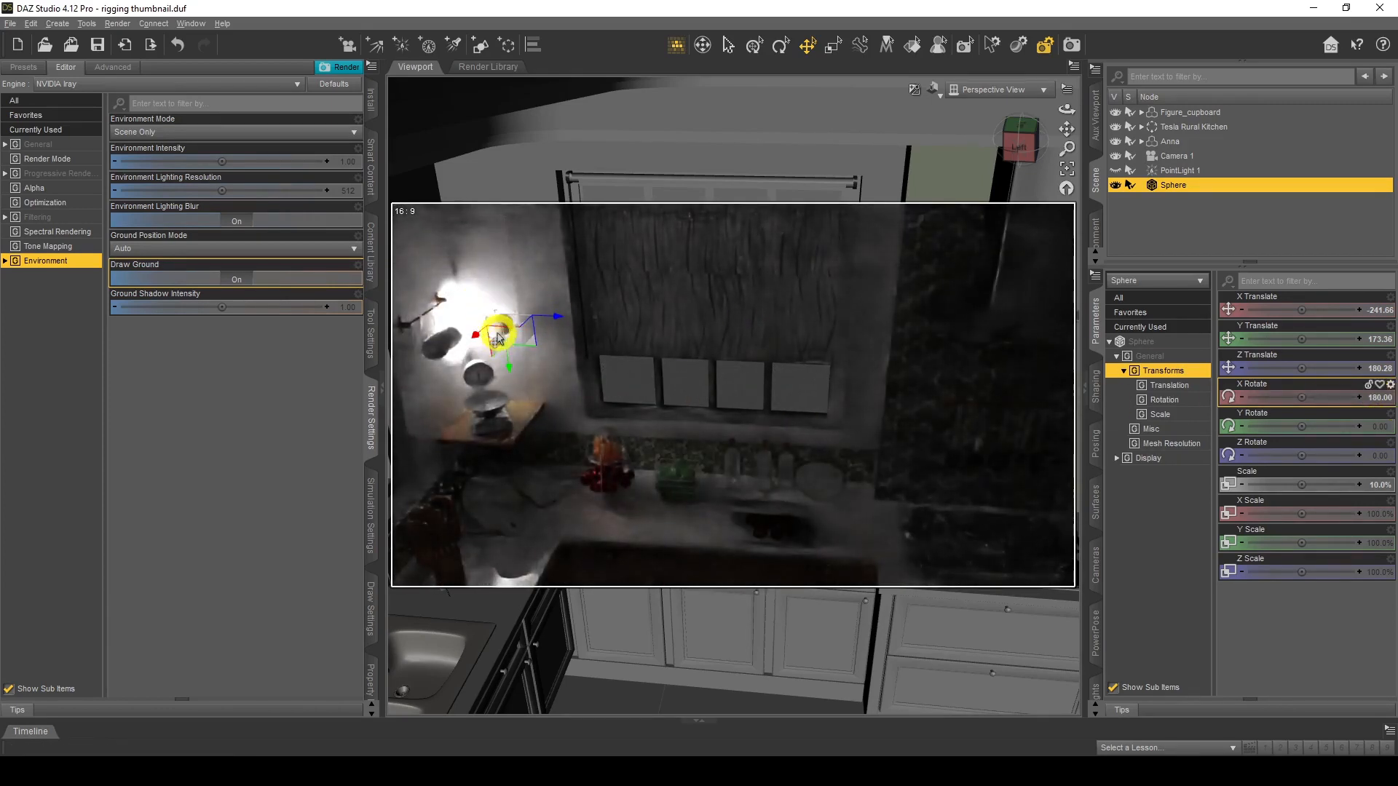
- Set the sphere's X rotation to 270 degrees and raise it to about Y 183
click(1383, 397)
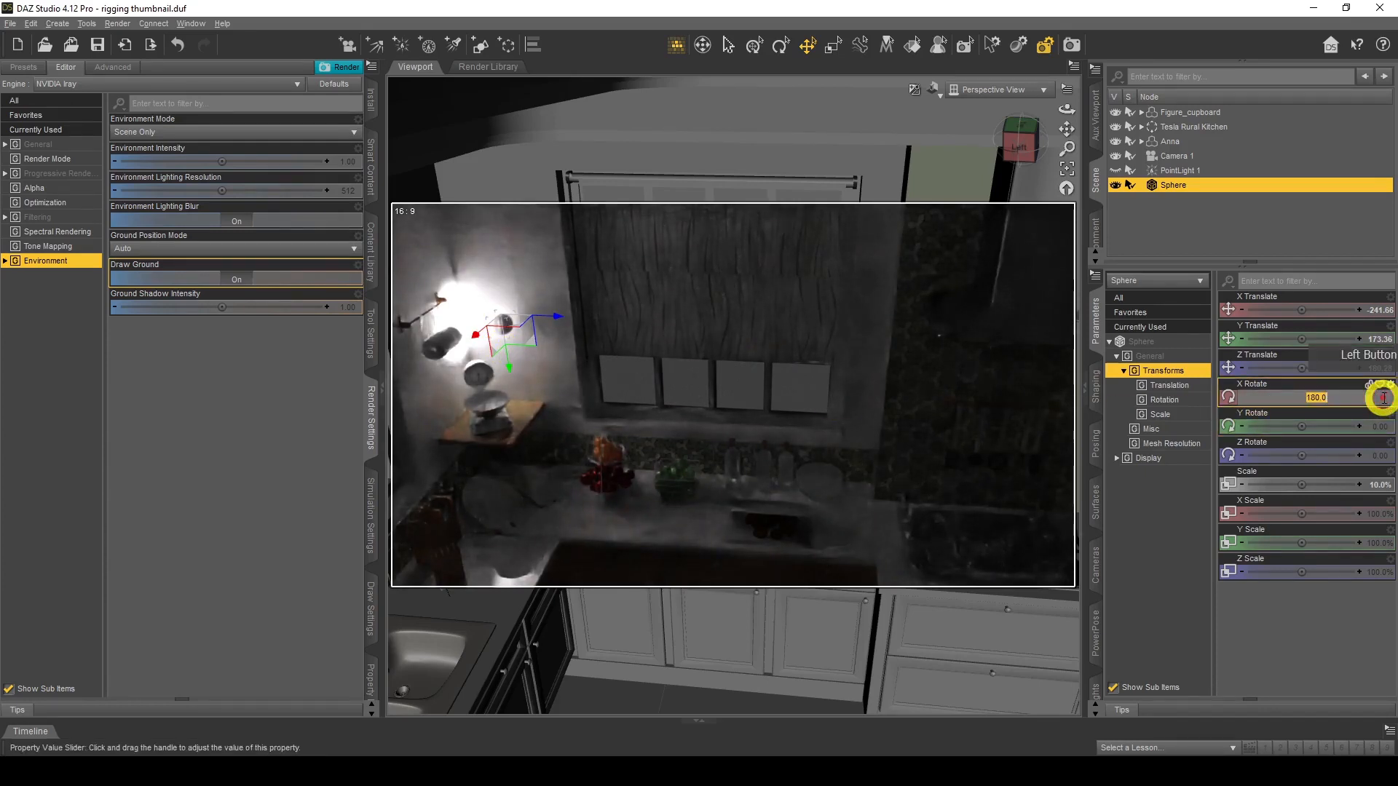
text(270)
key(Return)
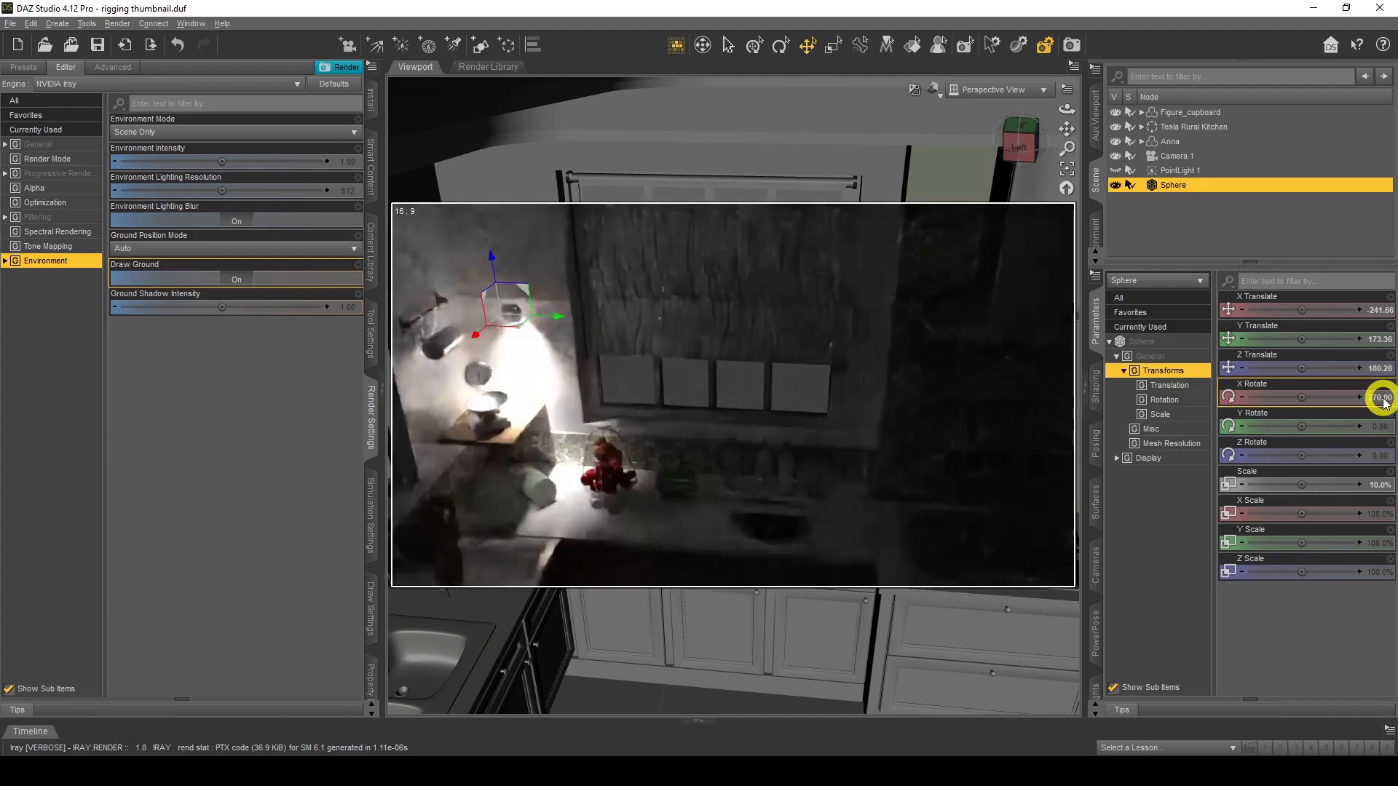
drag(491, 260, 490, 243)
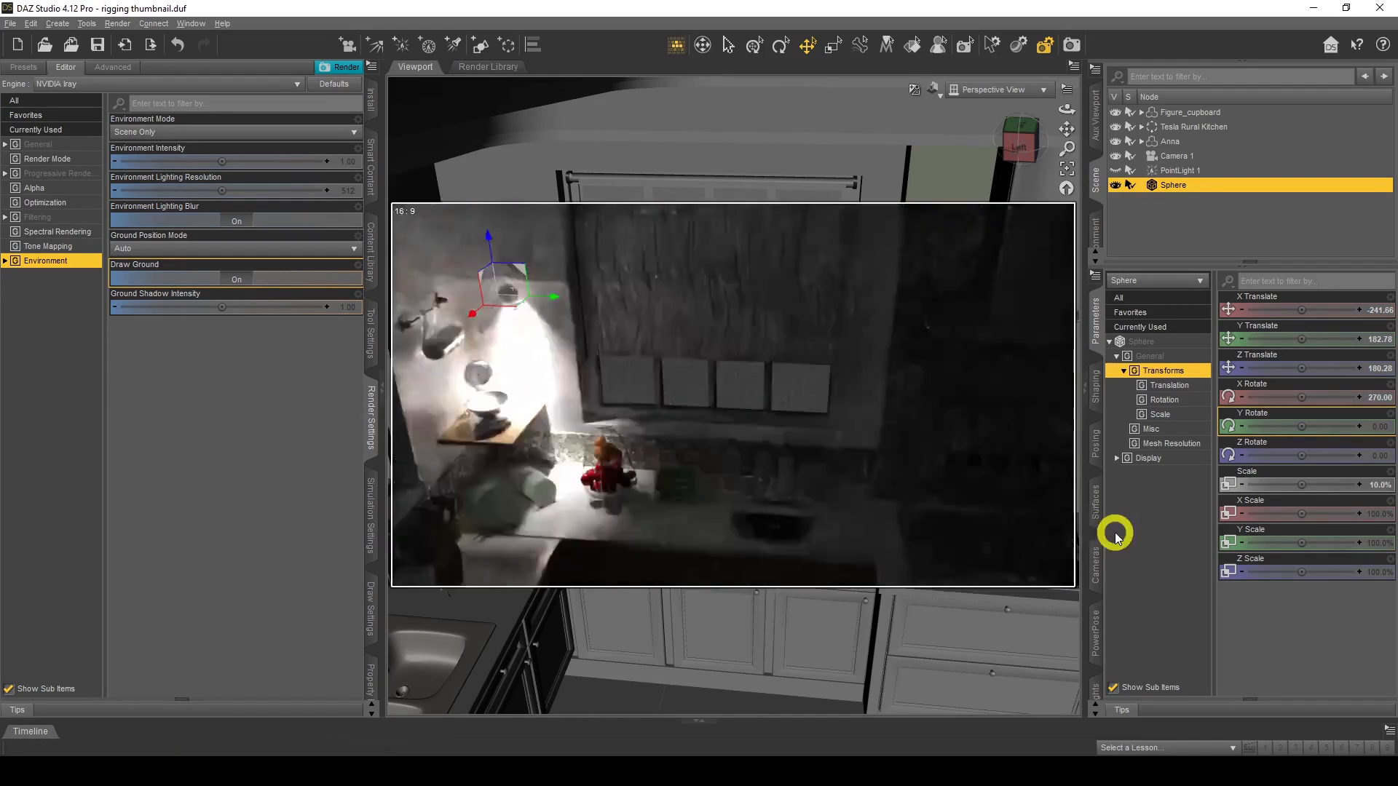
- Set the luminance of the sphere's emissive surface to 1000 kcd/m^2
click(1096, 501)
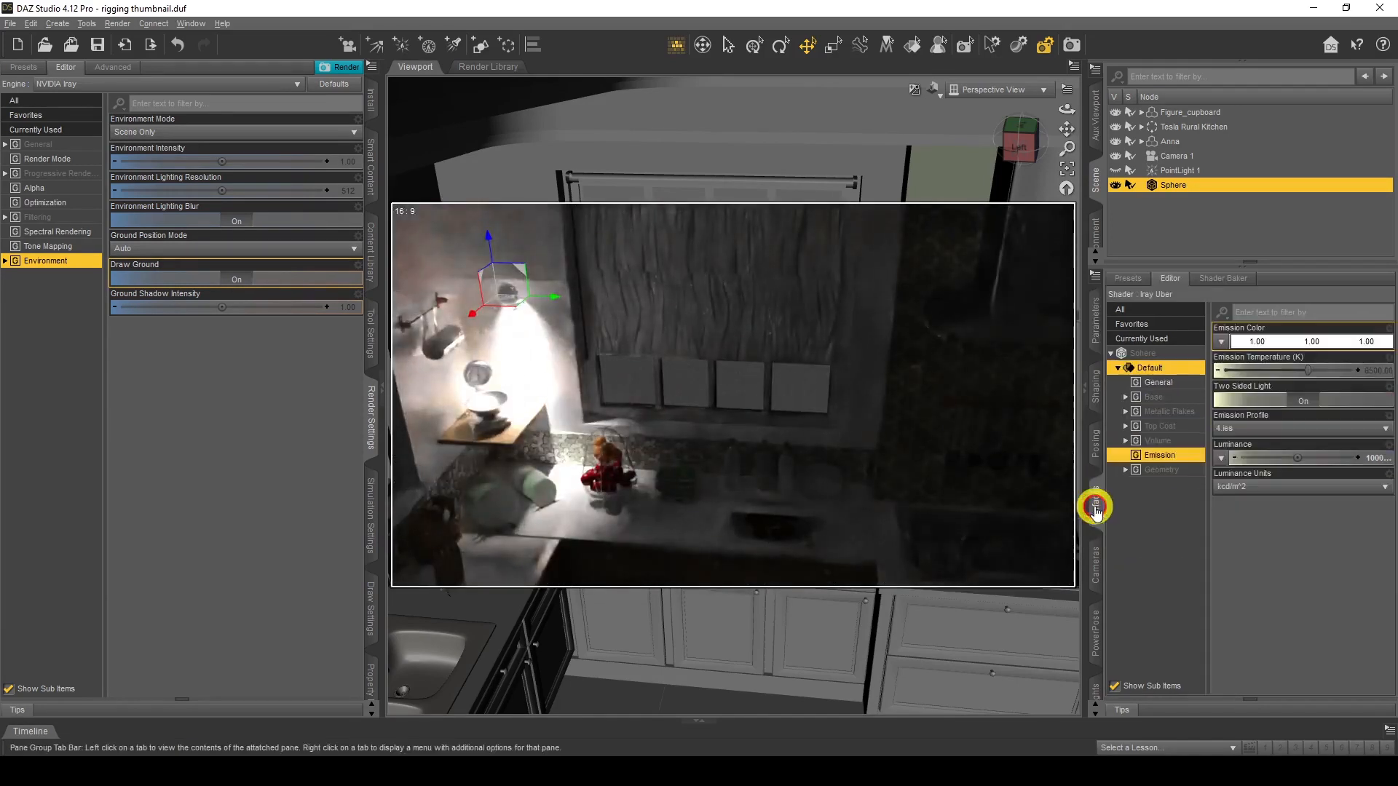
click(1353, 458)
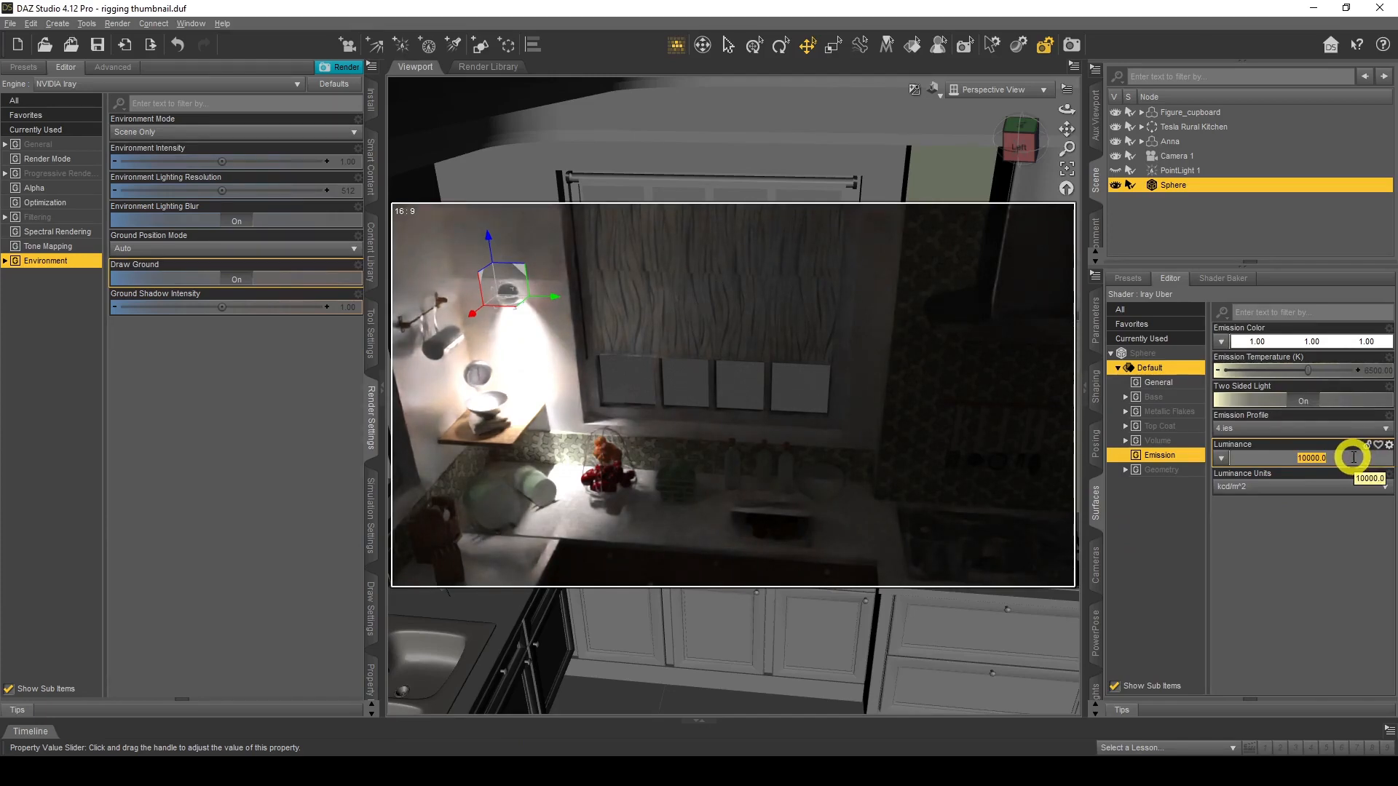
key(Return)
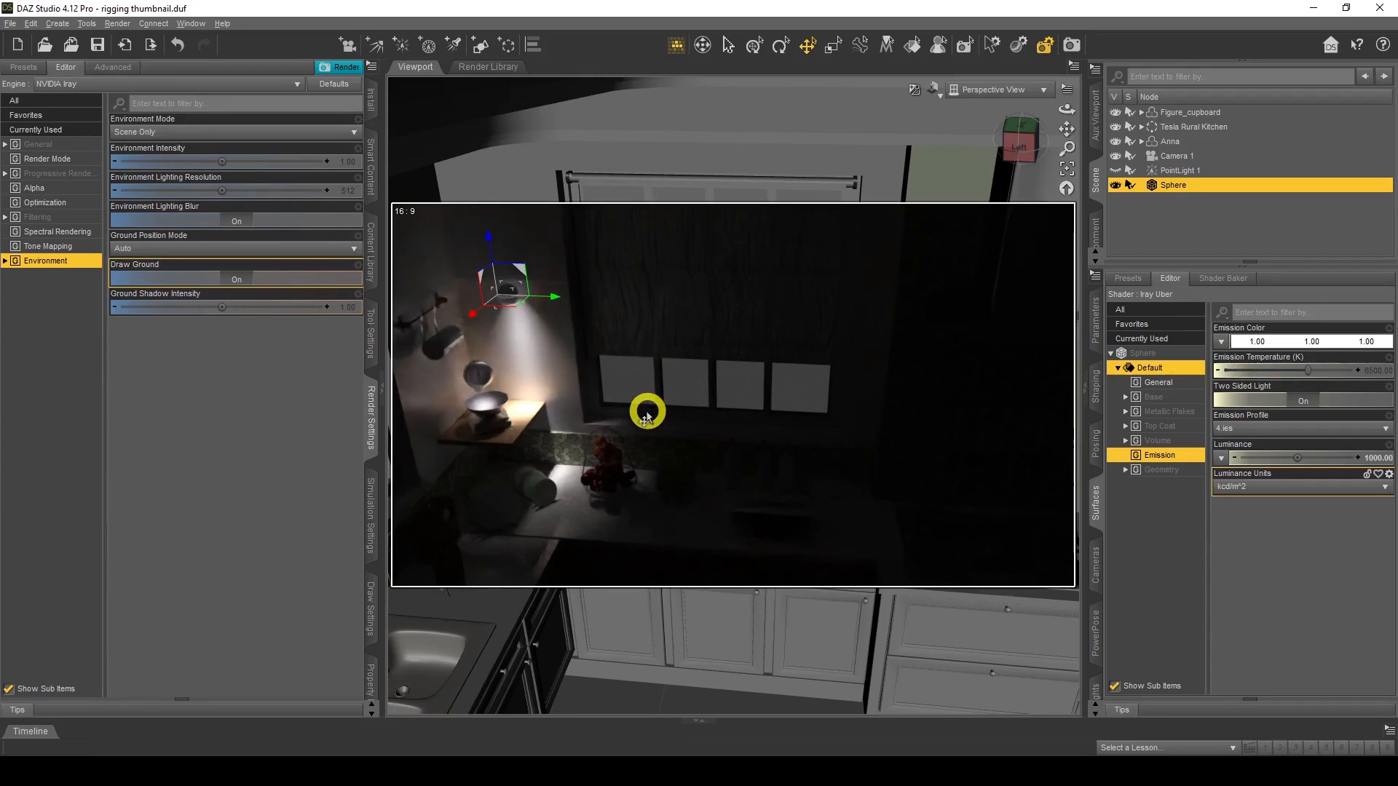
- View the preview image of IES profile 4 in Windows Photo Viewer, and return to the kitchen scene
click(624, 764)
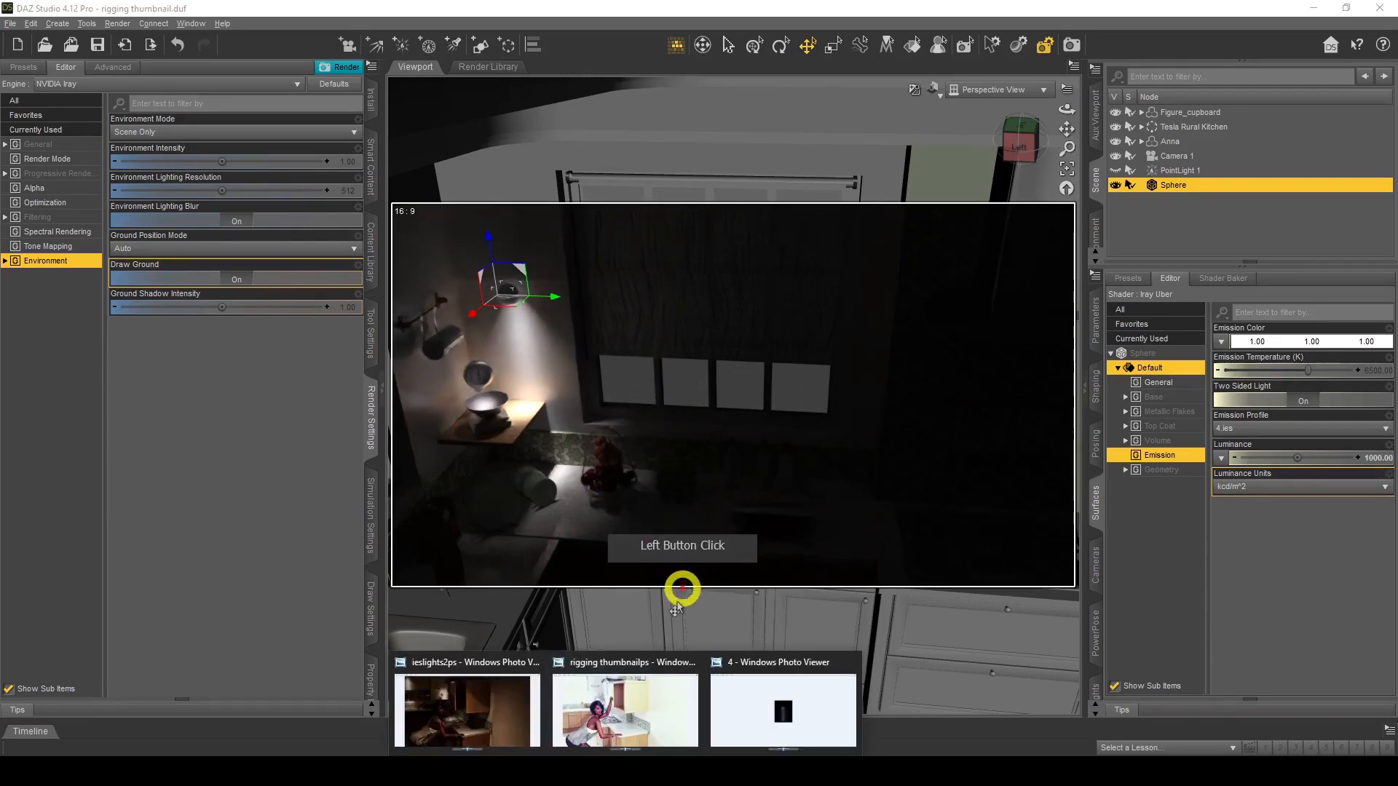
click(768, 719)
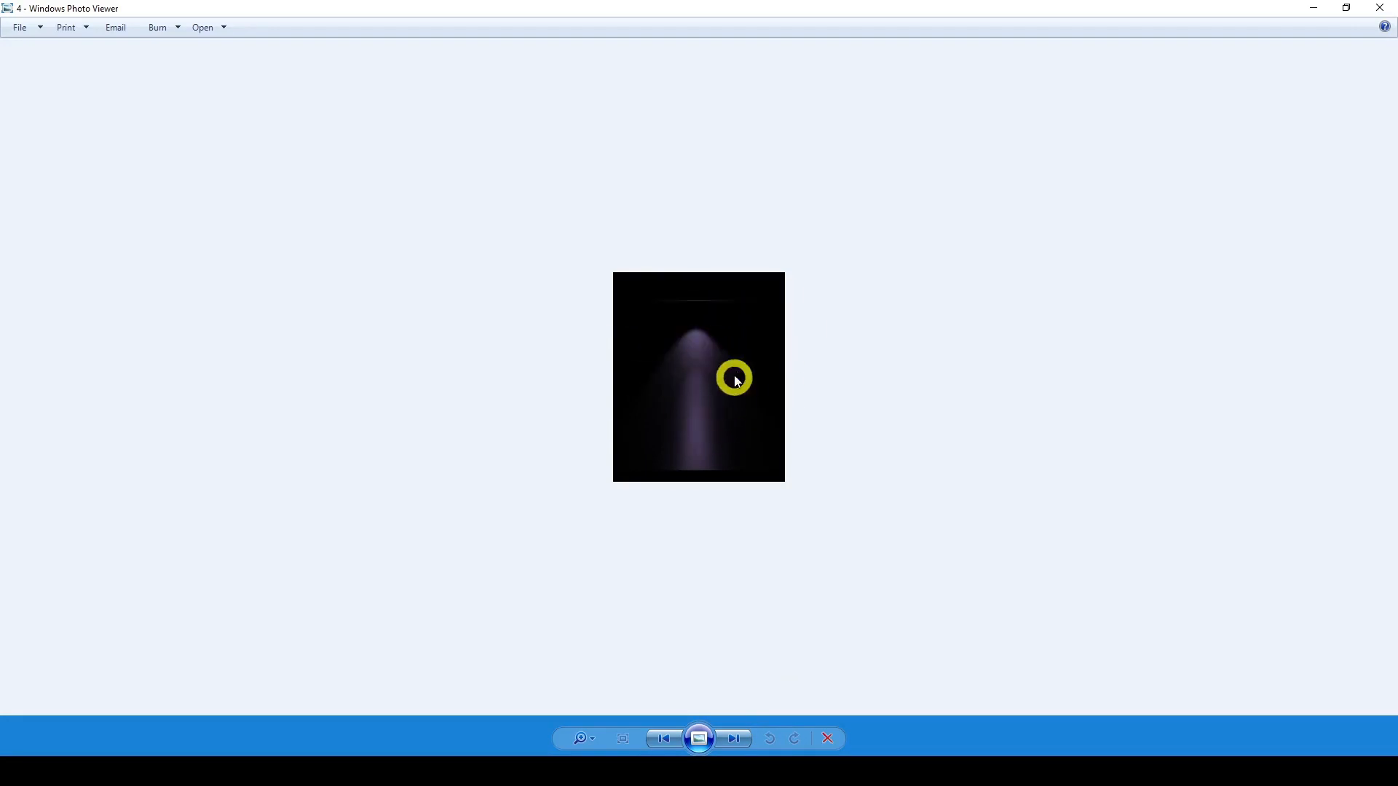
click(1320, 15)
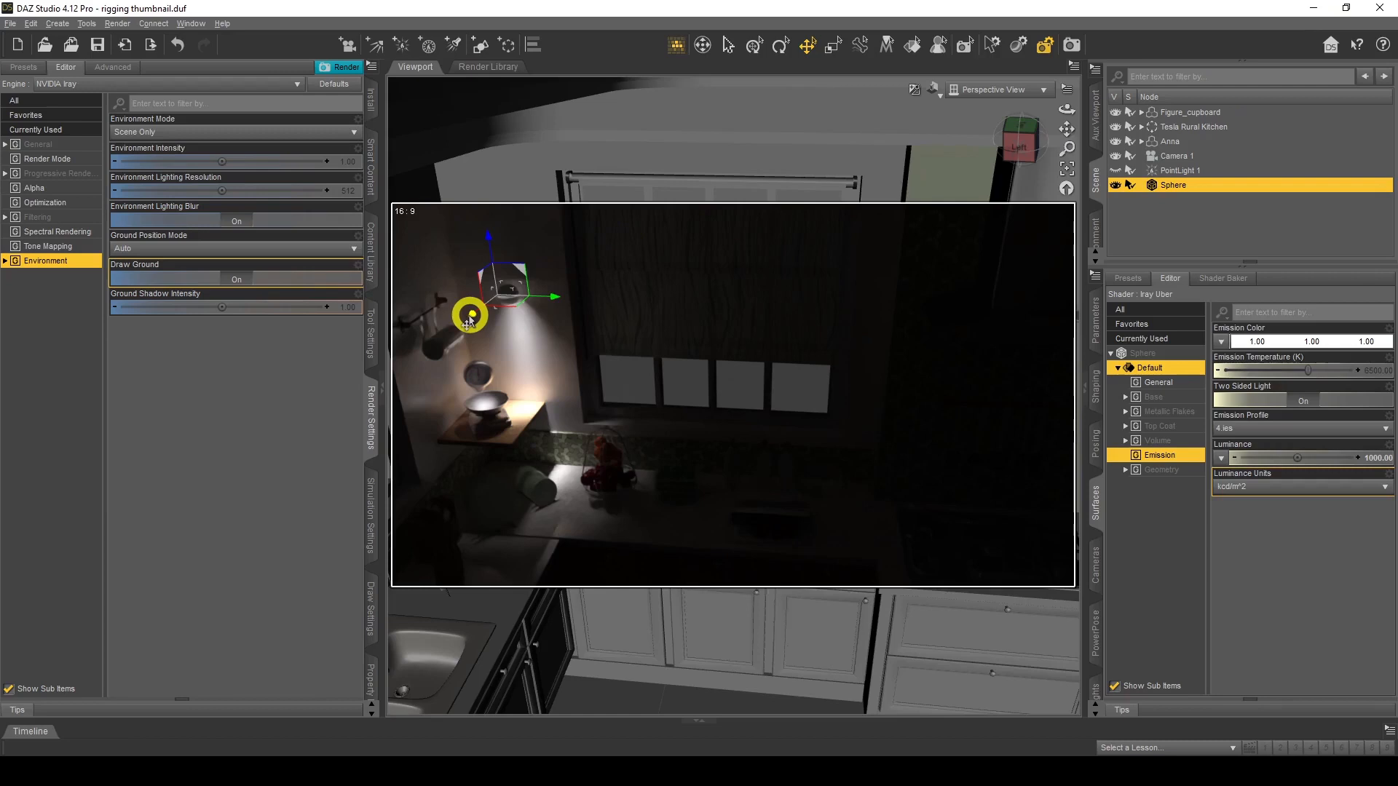
- Shift the sphere light slightly over the weighing scale, and check its glow through Camera 1 before returning to Perspective View
drag(471, 319, 509, 347)
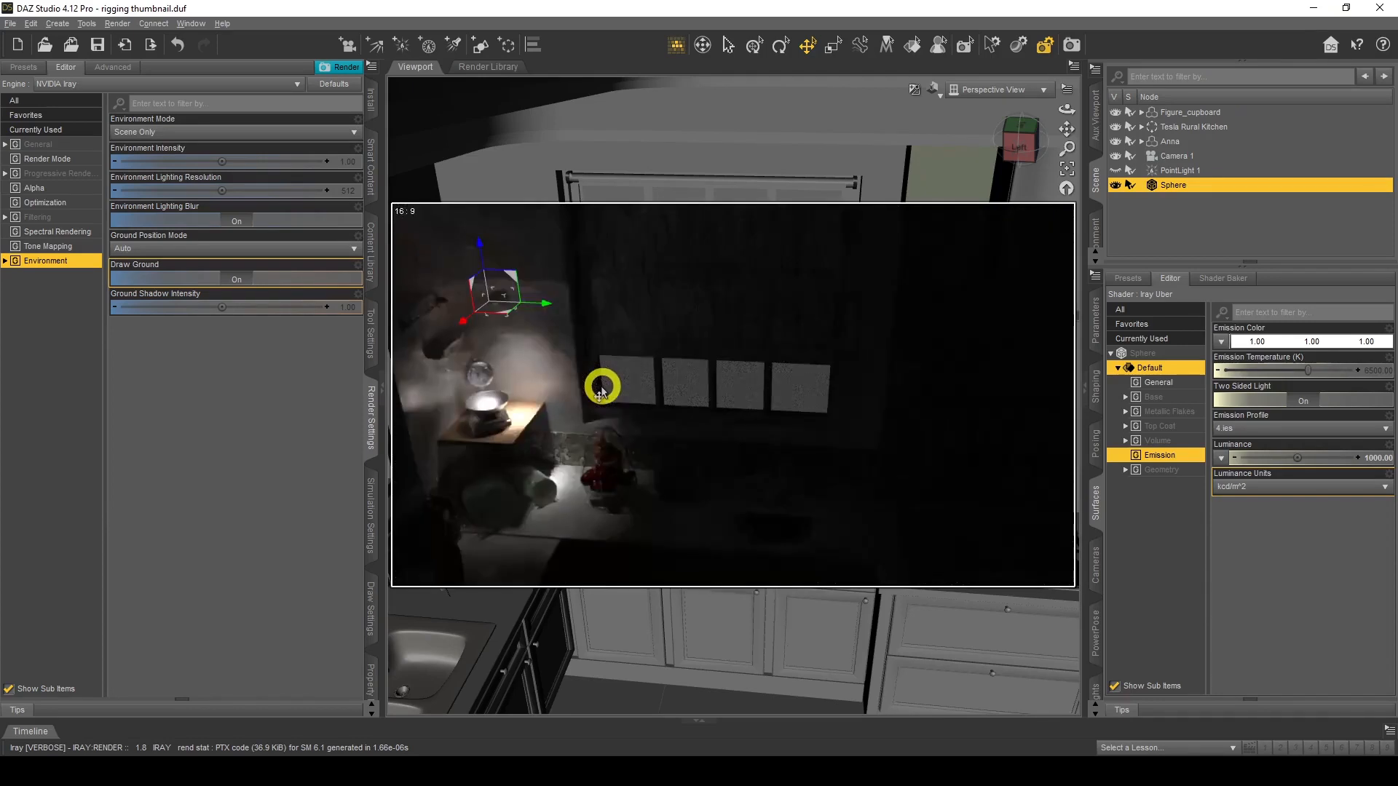
mouse_move(498, 375)
mouse_down()
mouse_move(553, 402)
mouse_move(542, 356)
mouse_move(551, 417)
mouse_move(479, 397)
mouse_move(493, 396)
mouse_up()
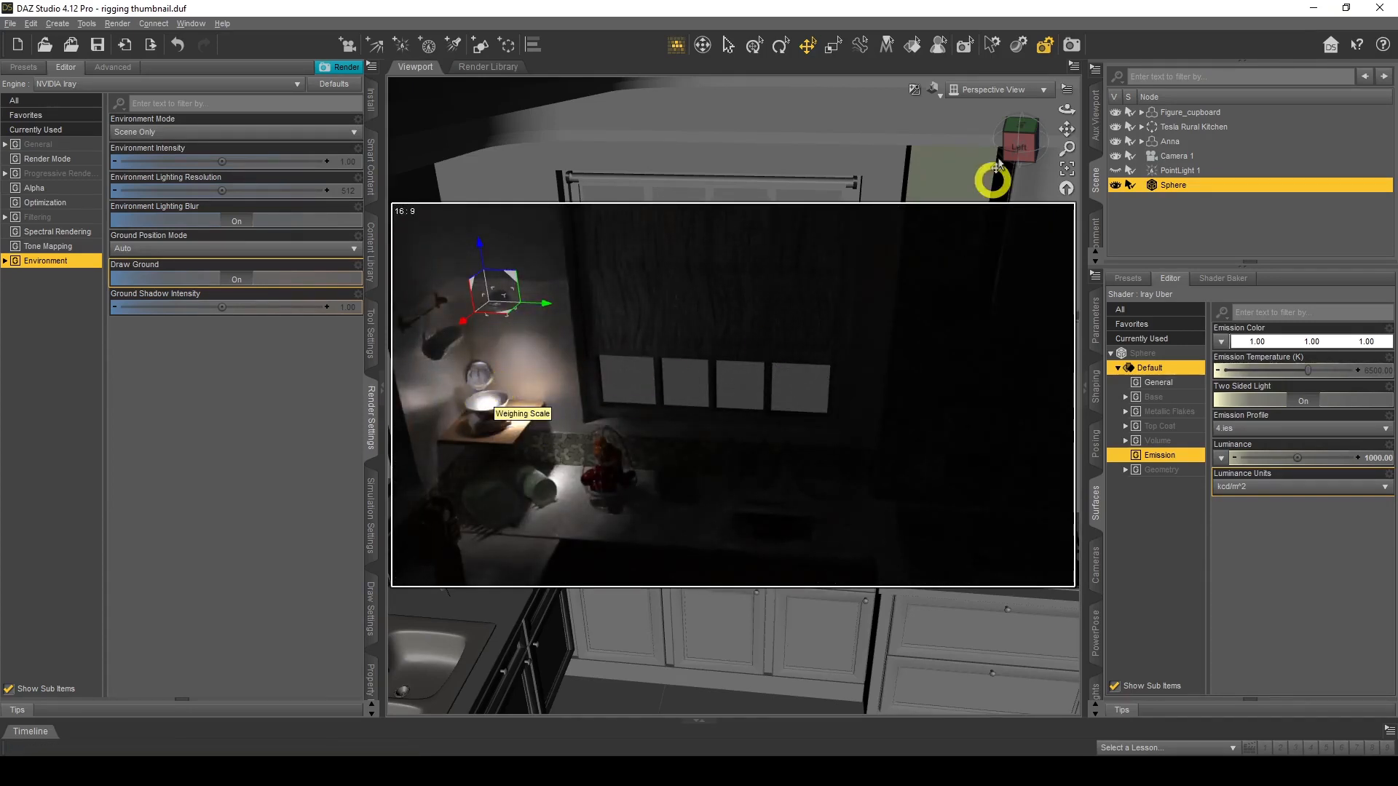
click(998, 91)
click(992, 213)
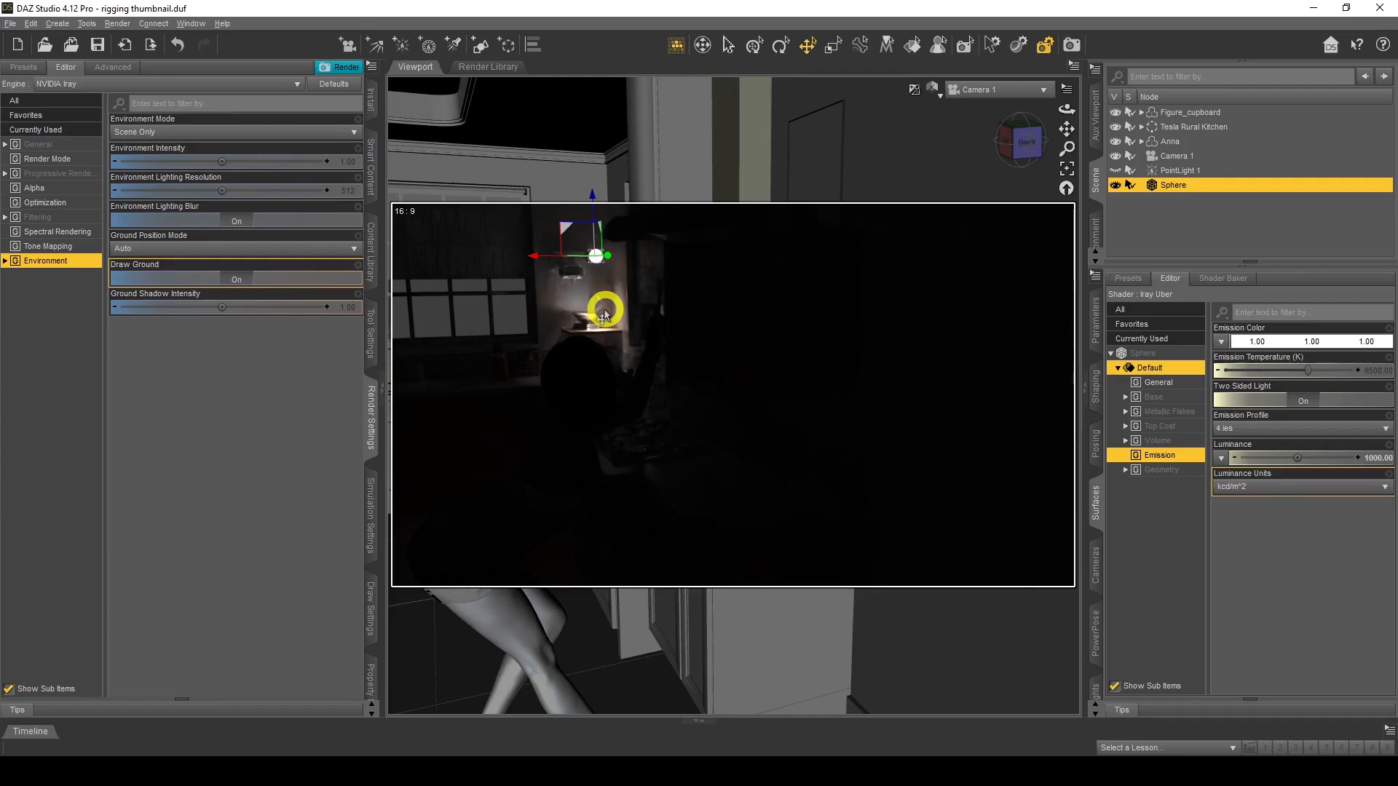
click(972, 91)
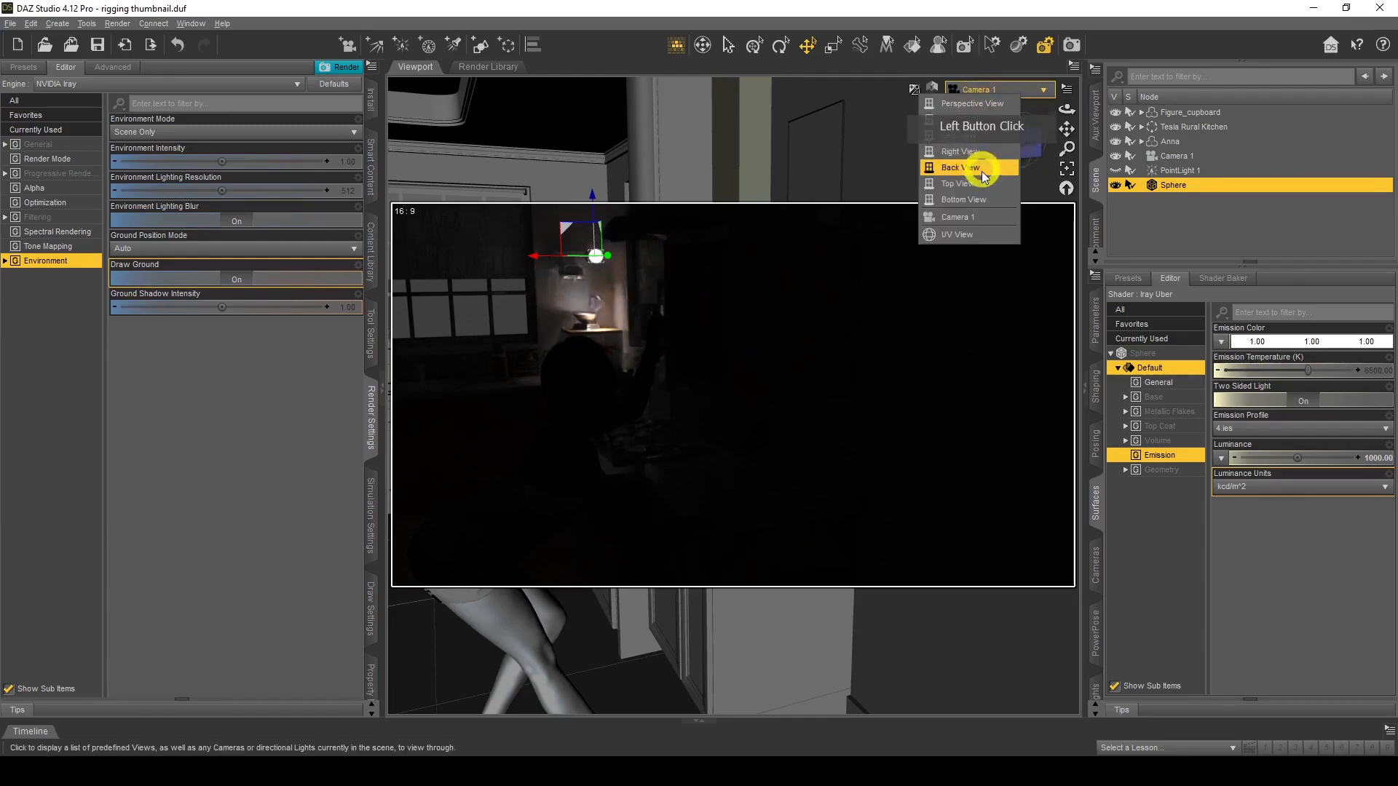
click(987, 104)
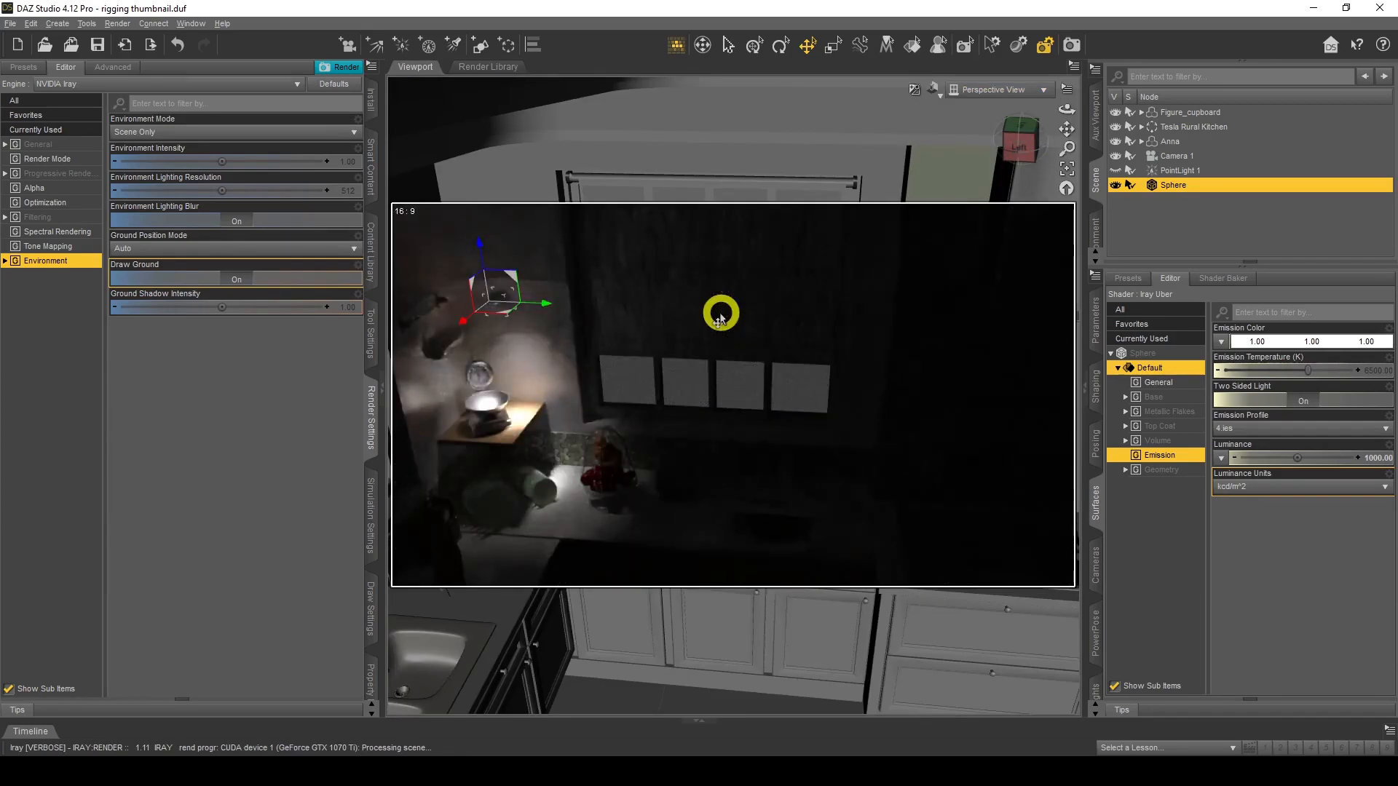
click(31, 23)
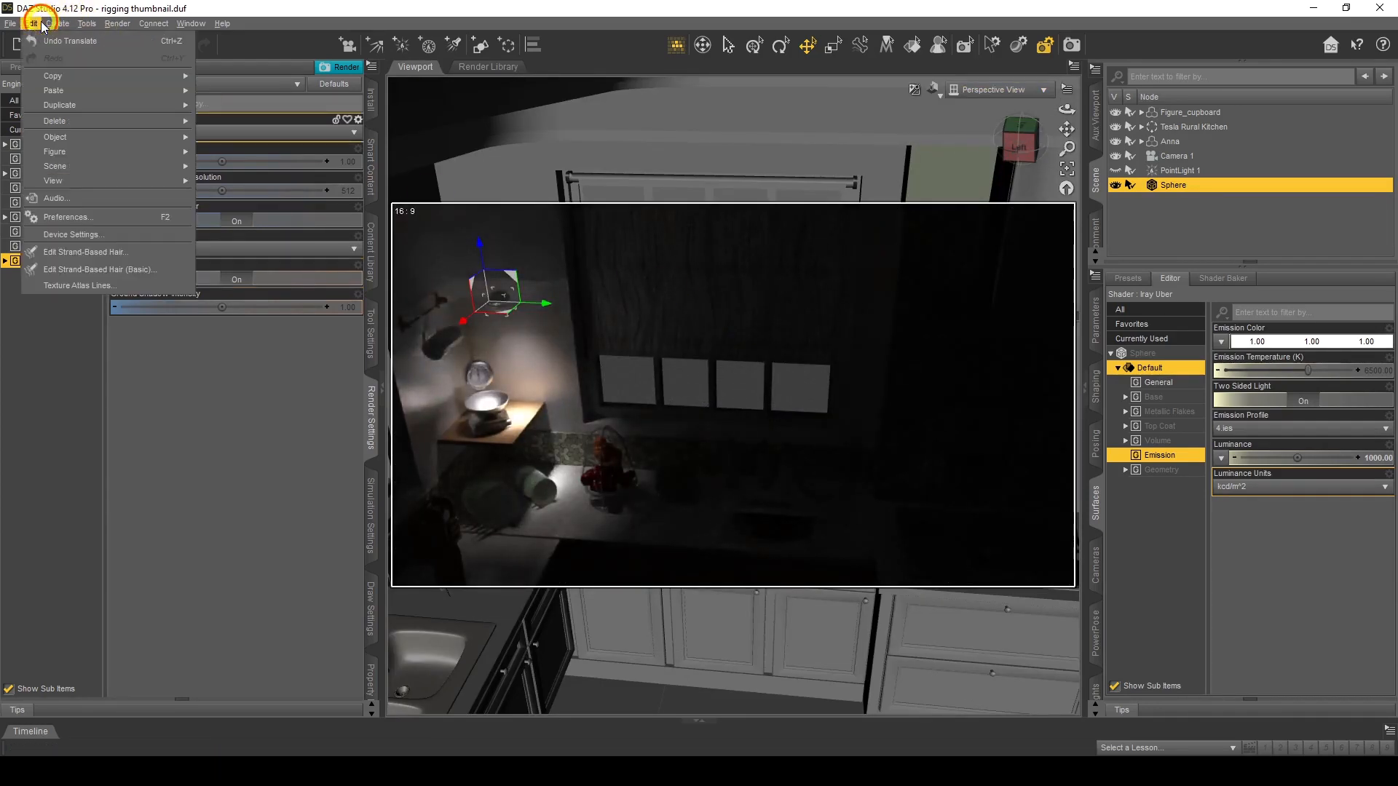
mouse_move(64, 105)
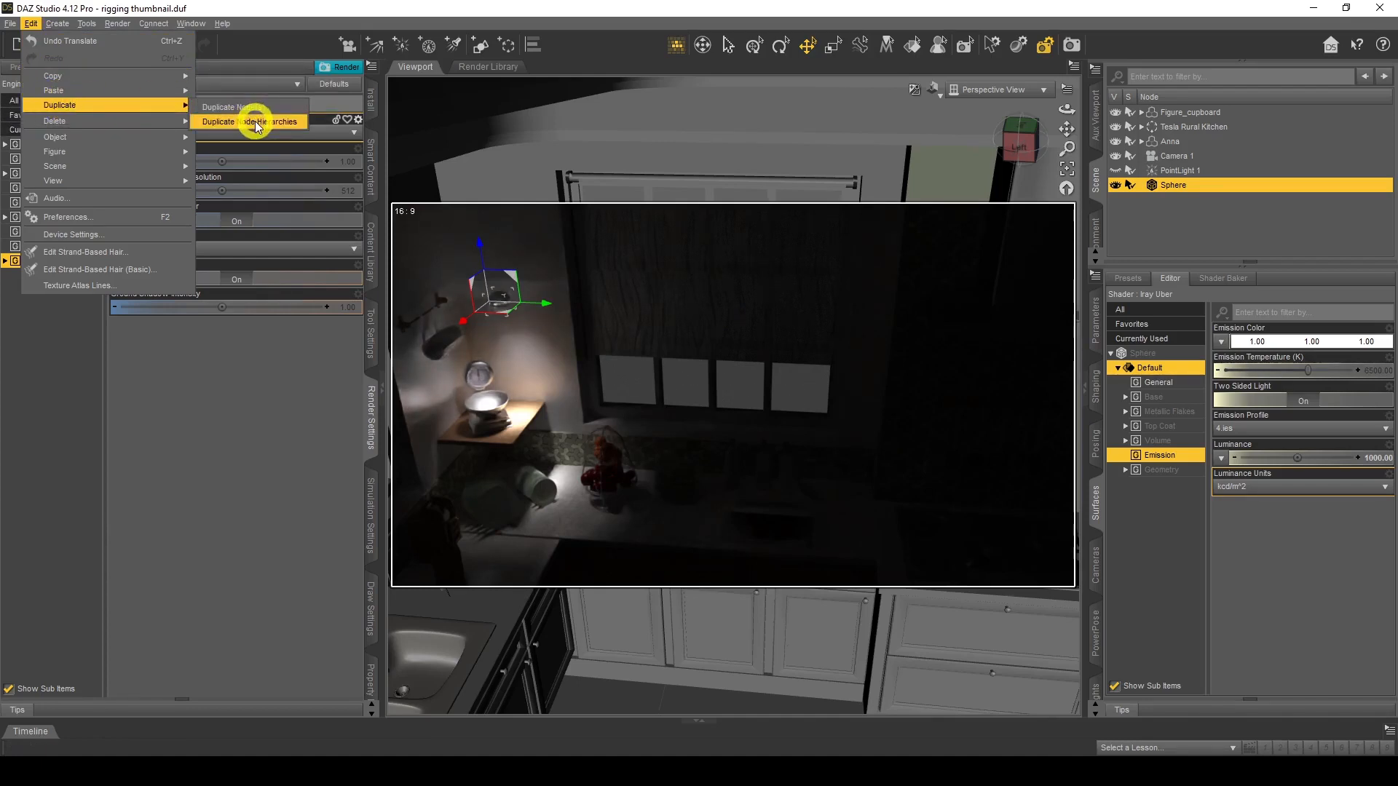
click(328, 6)
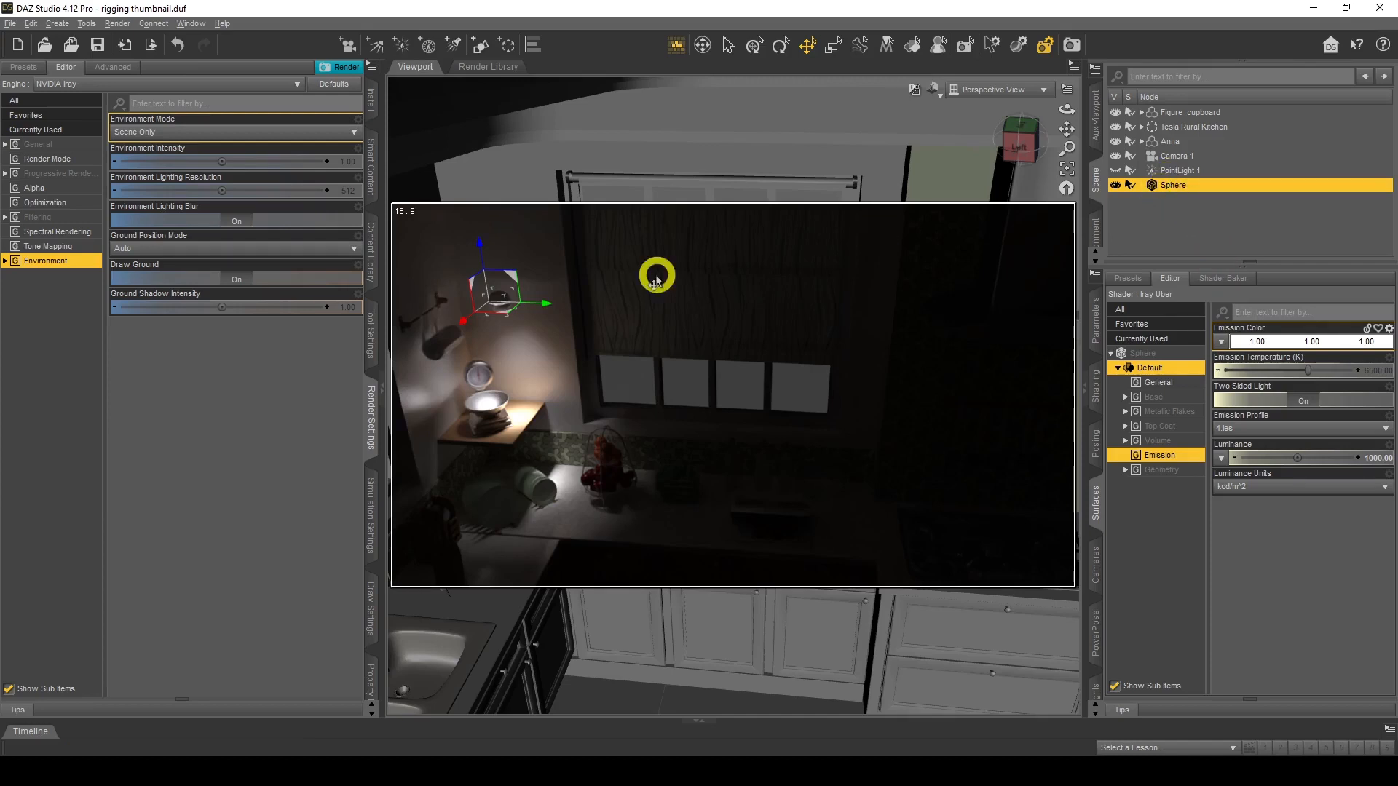
- Set the viewport to Texture Shaded and create a node instance of the sphere with the default name
click(933, 89)
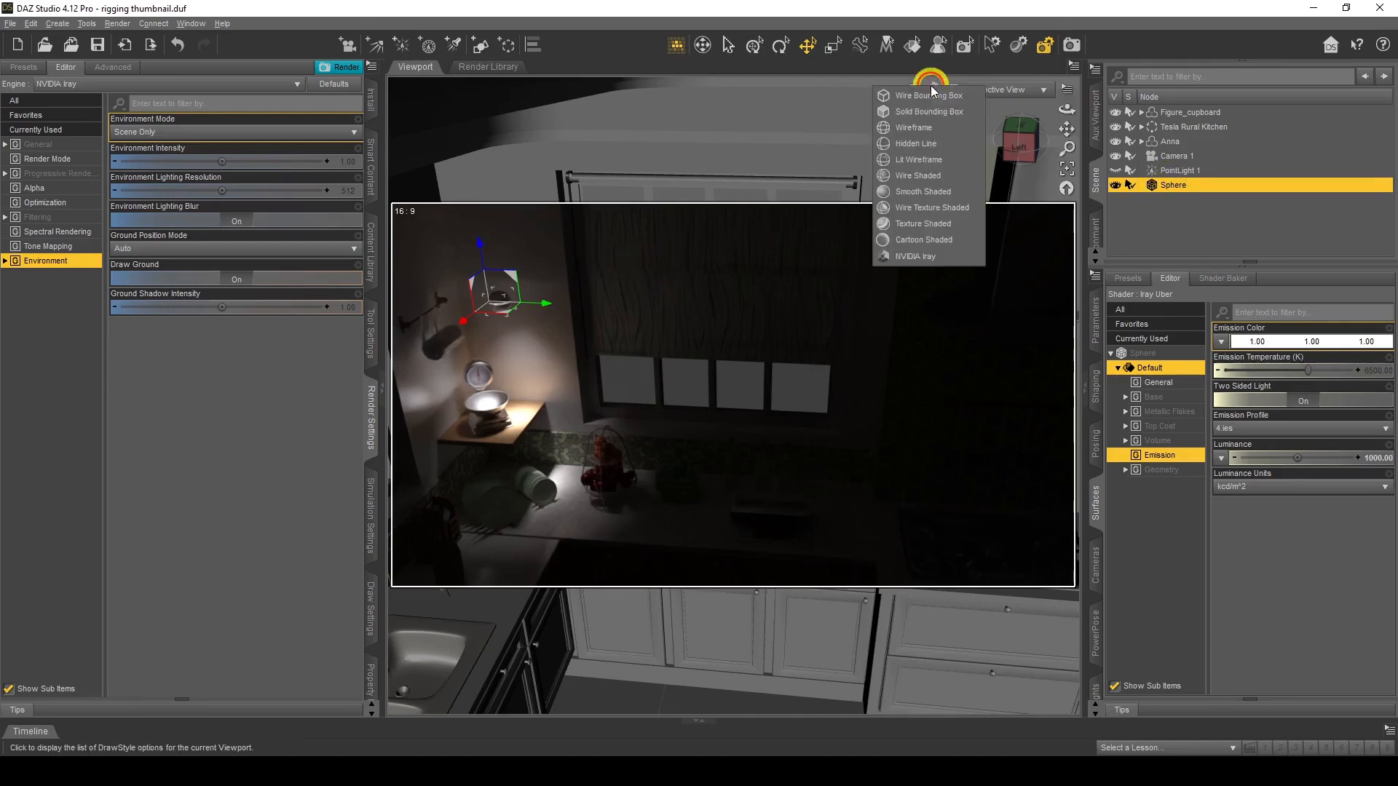
click(932, 226)
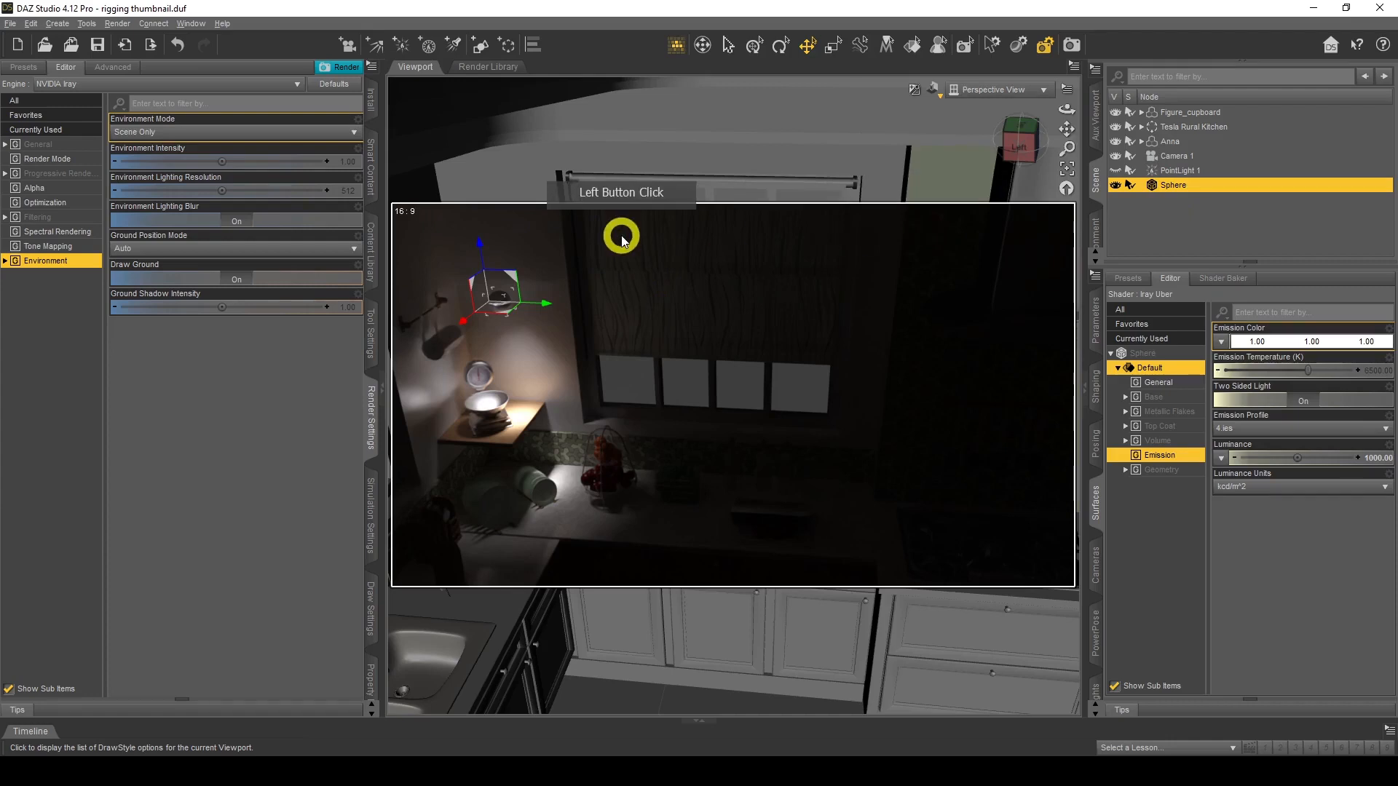
click(58, 23)
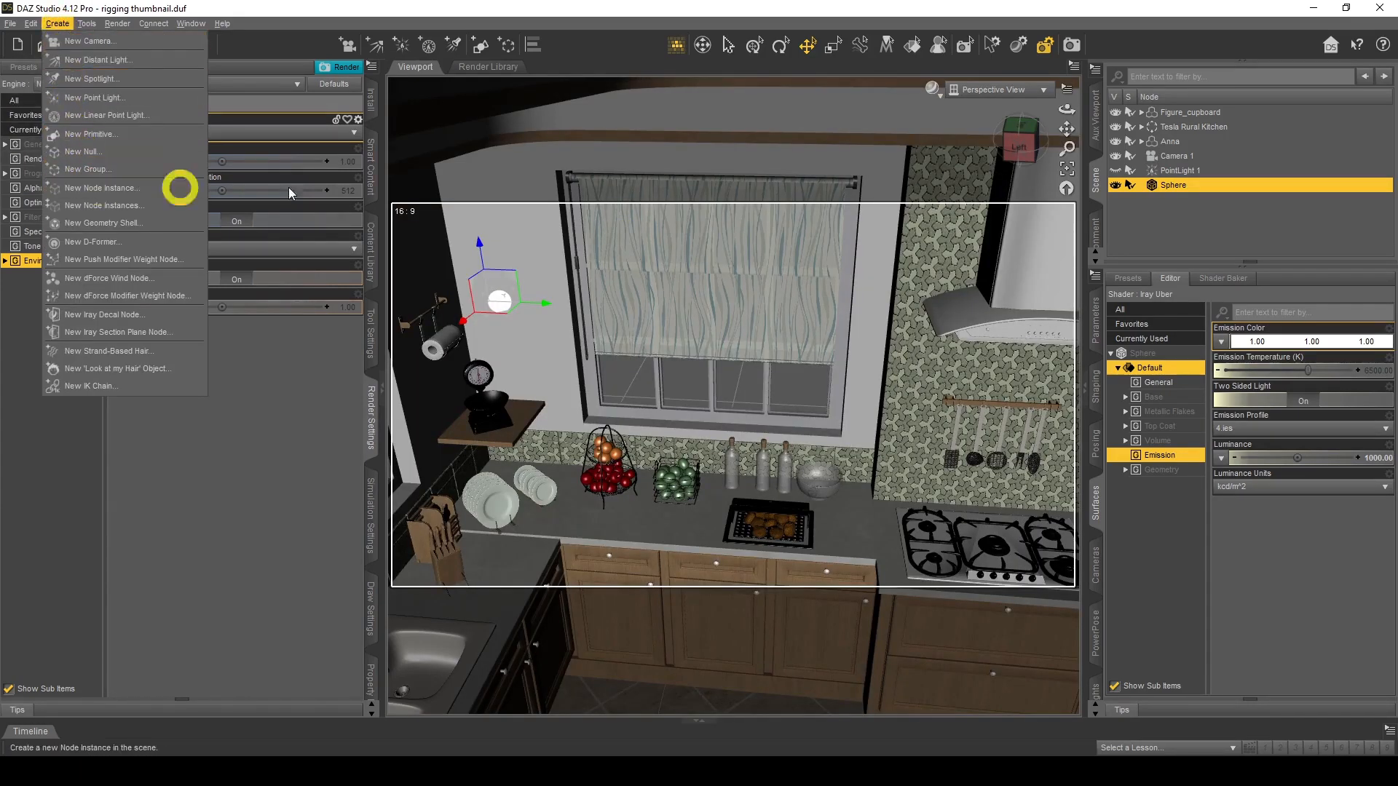
click(129, 183)
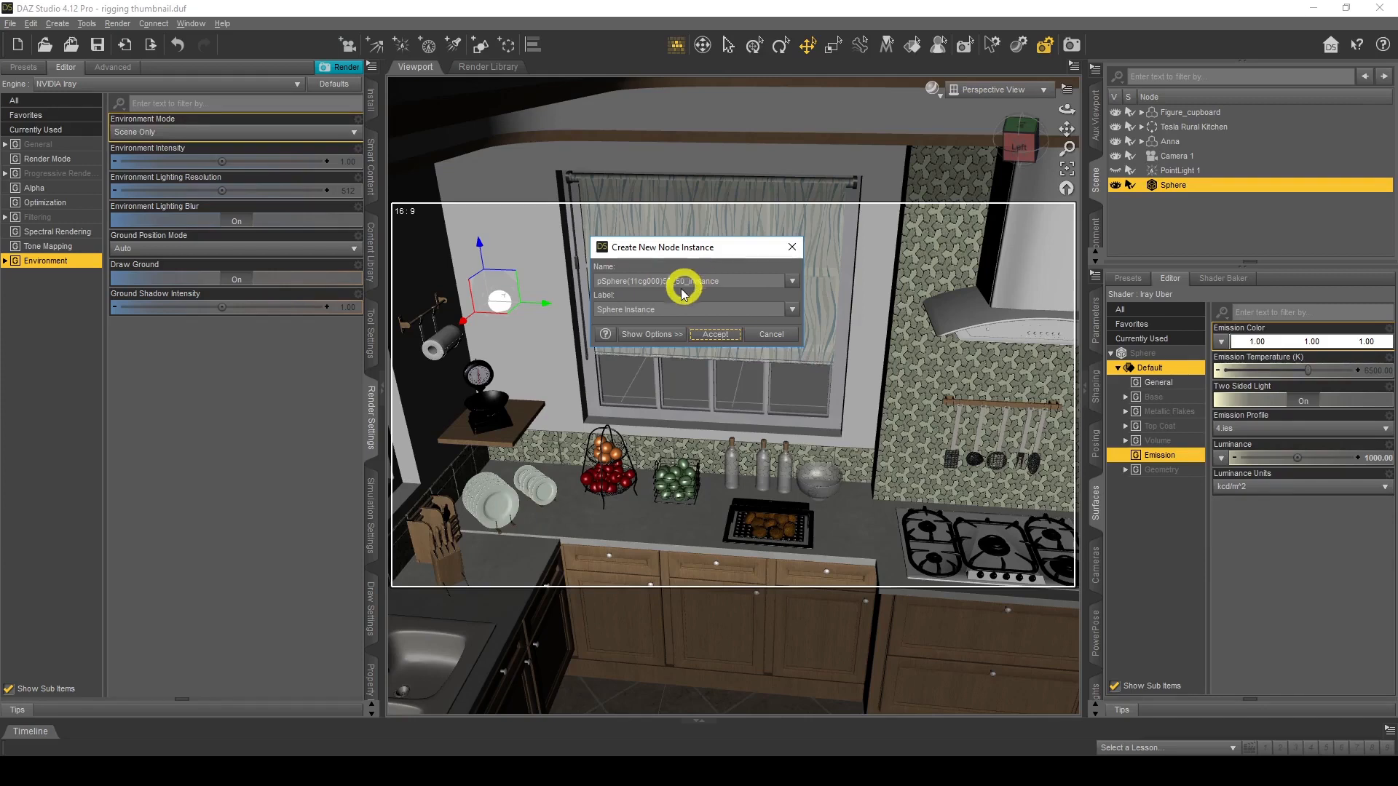
click(712, 336)
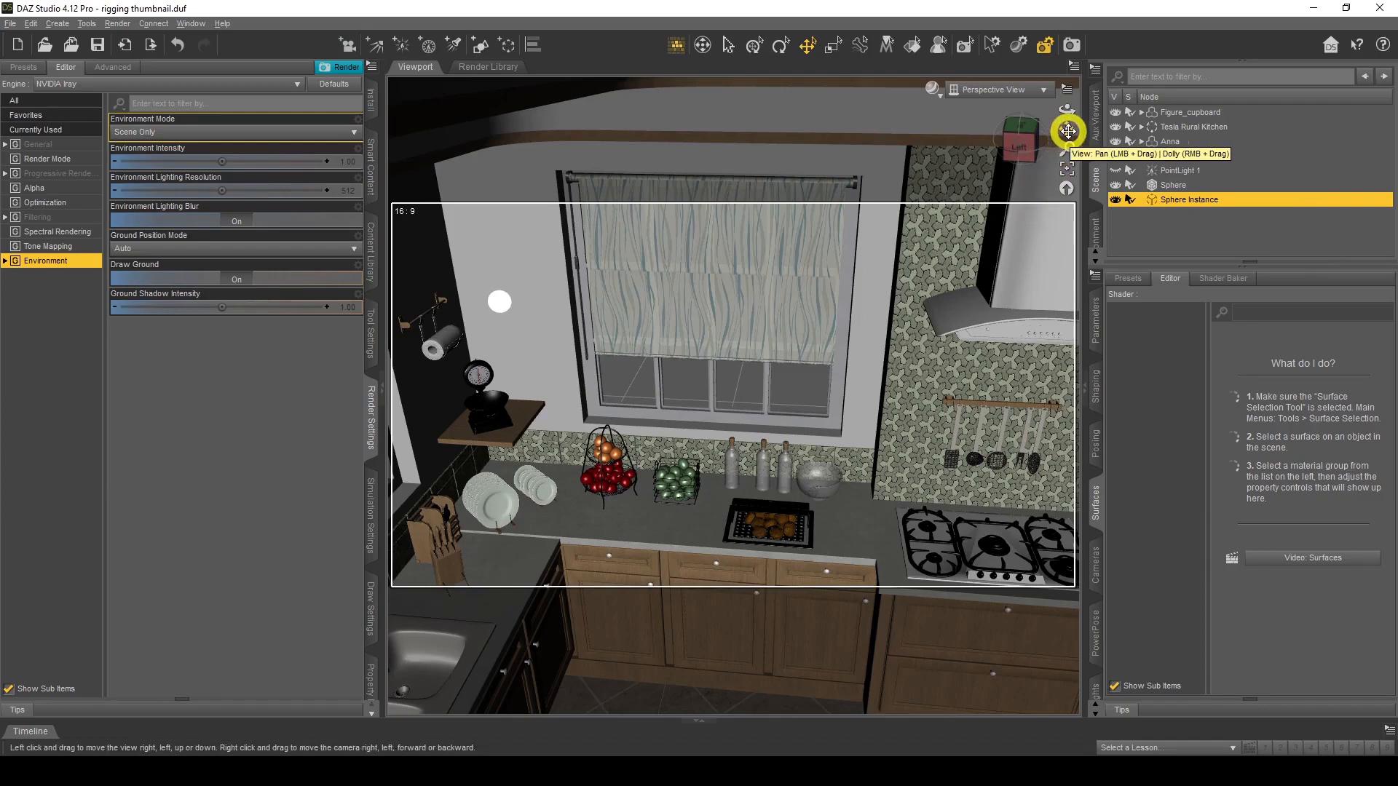
- Scale the new sphere instance on the floor to 10%
right_drag(1068, 131, 1069, 131)
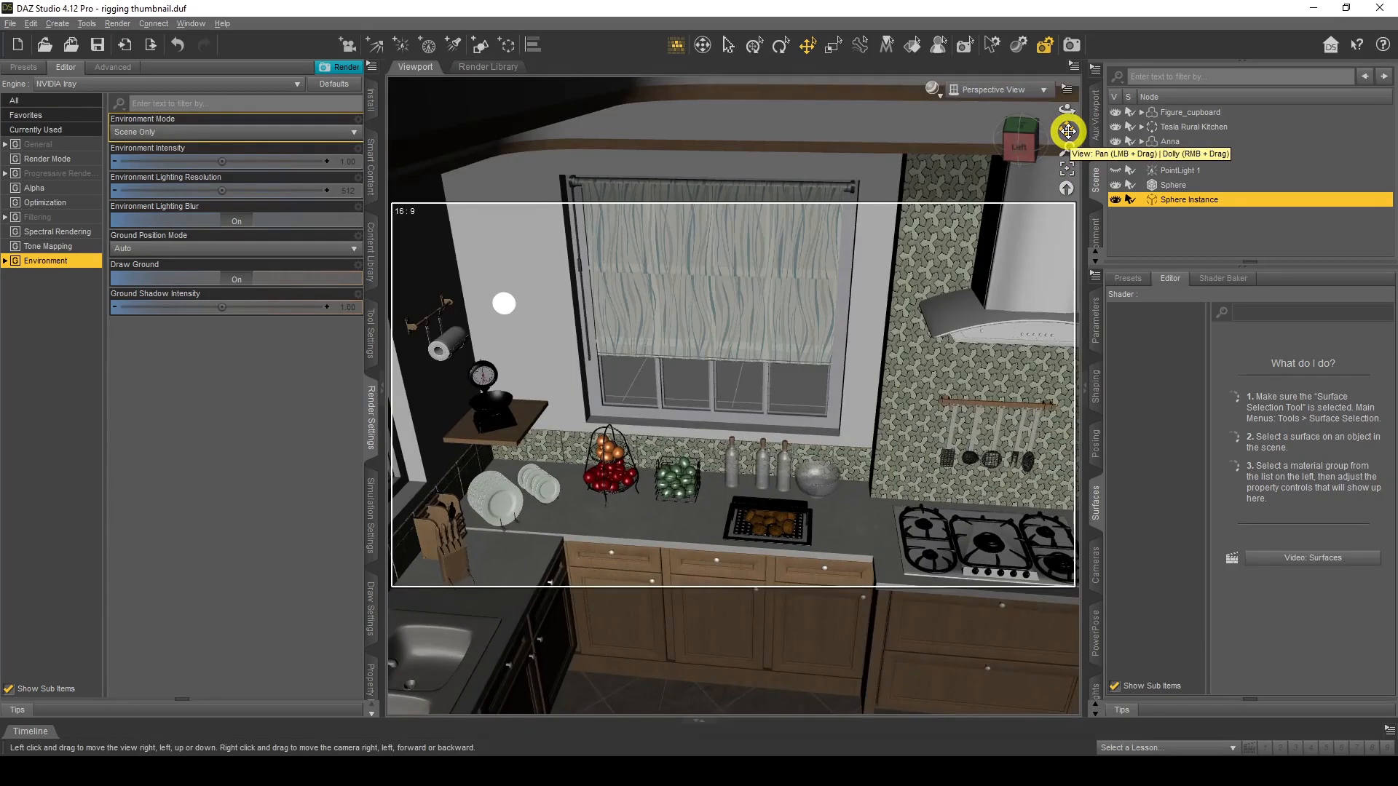
drag(1067, 110, 1052, 116)
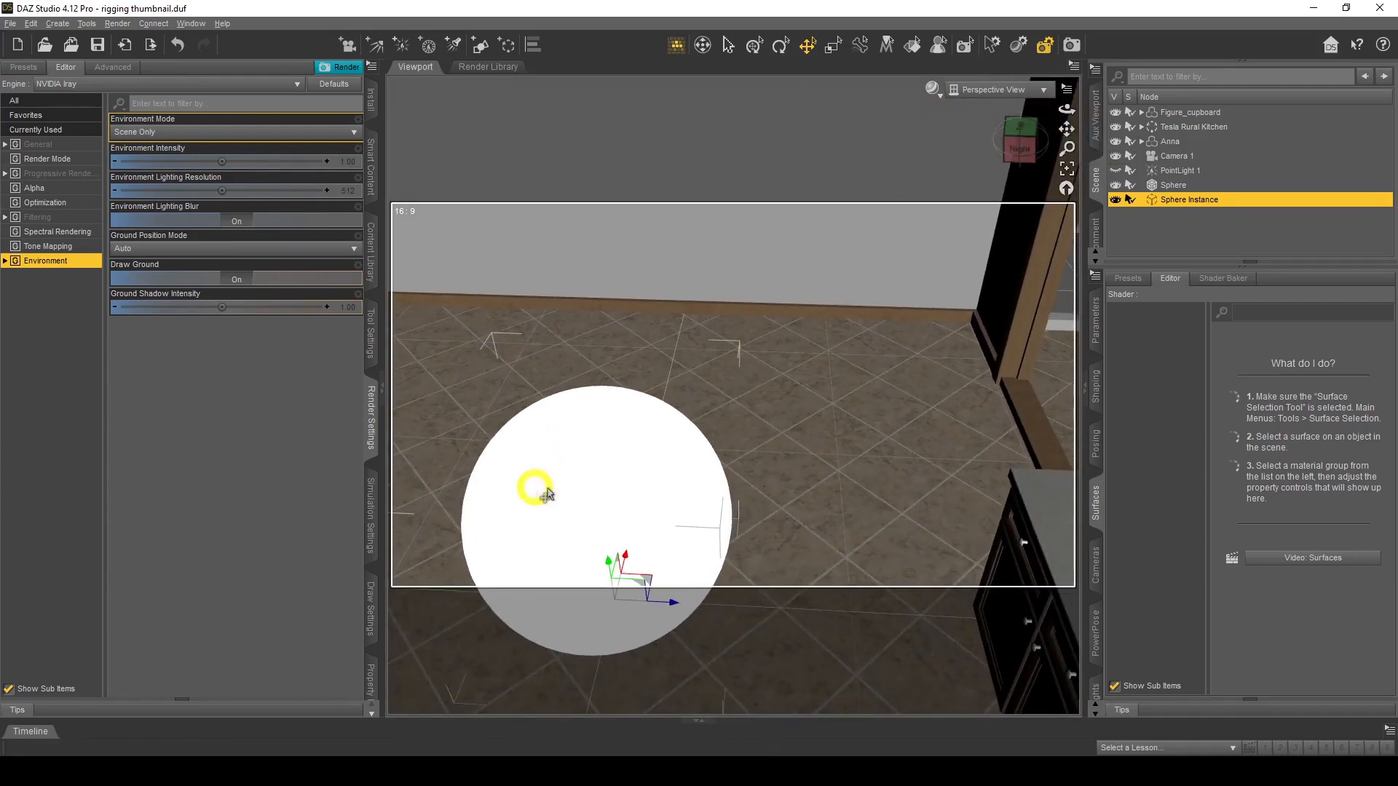
click(1103, 324)
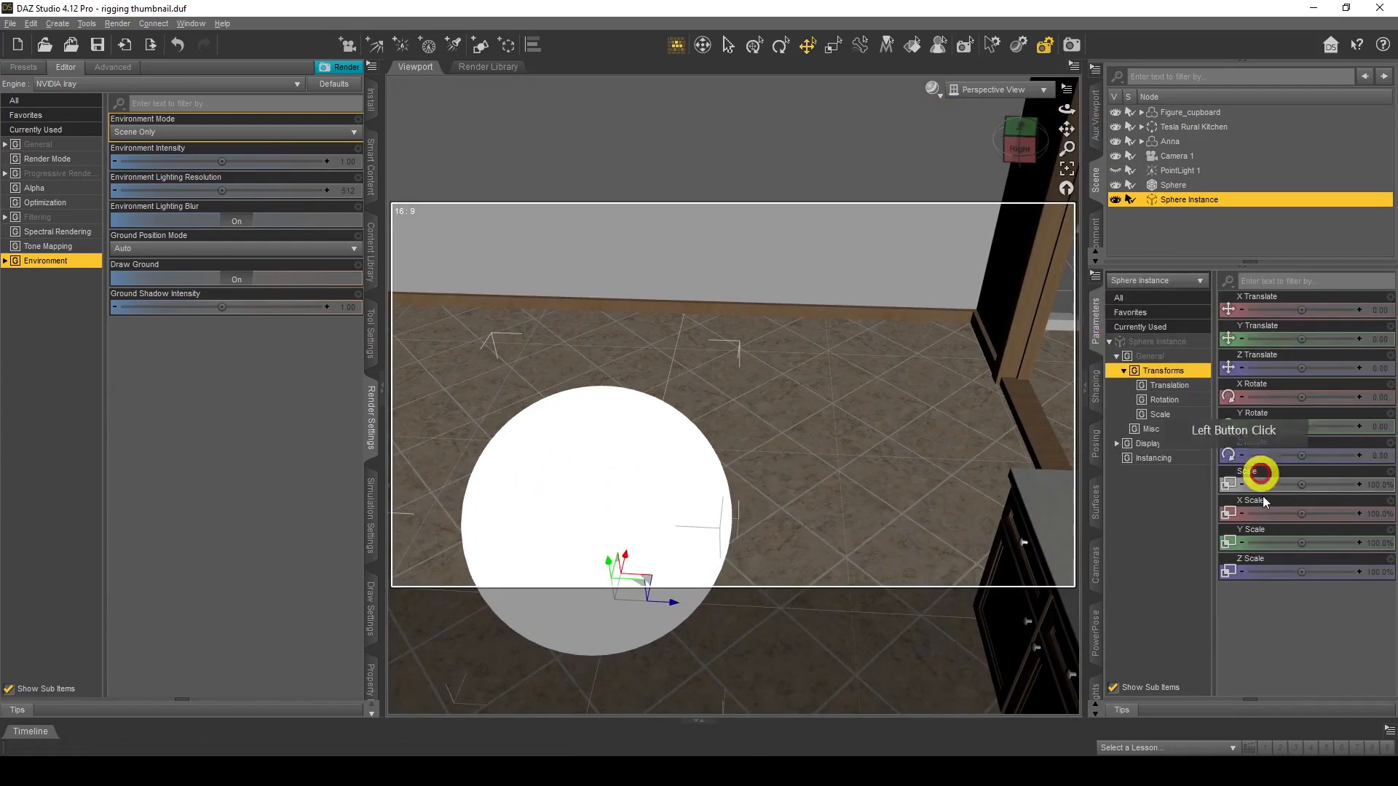
click(1380, 486)
text(10)
key(Return)
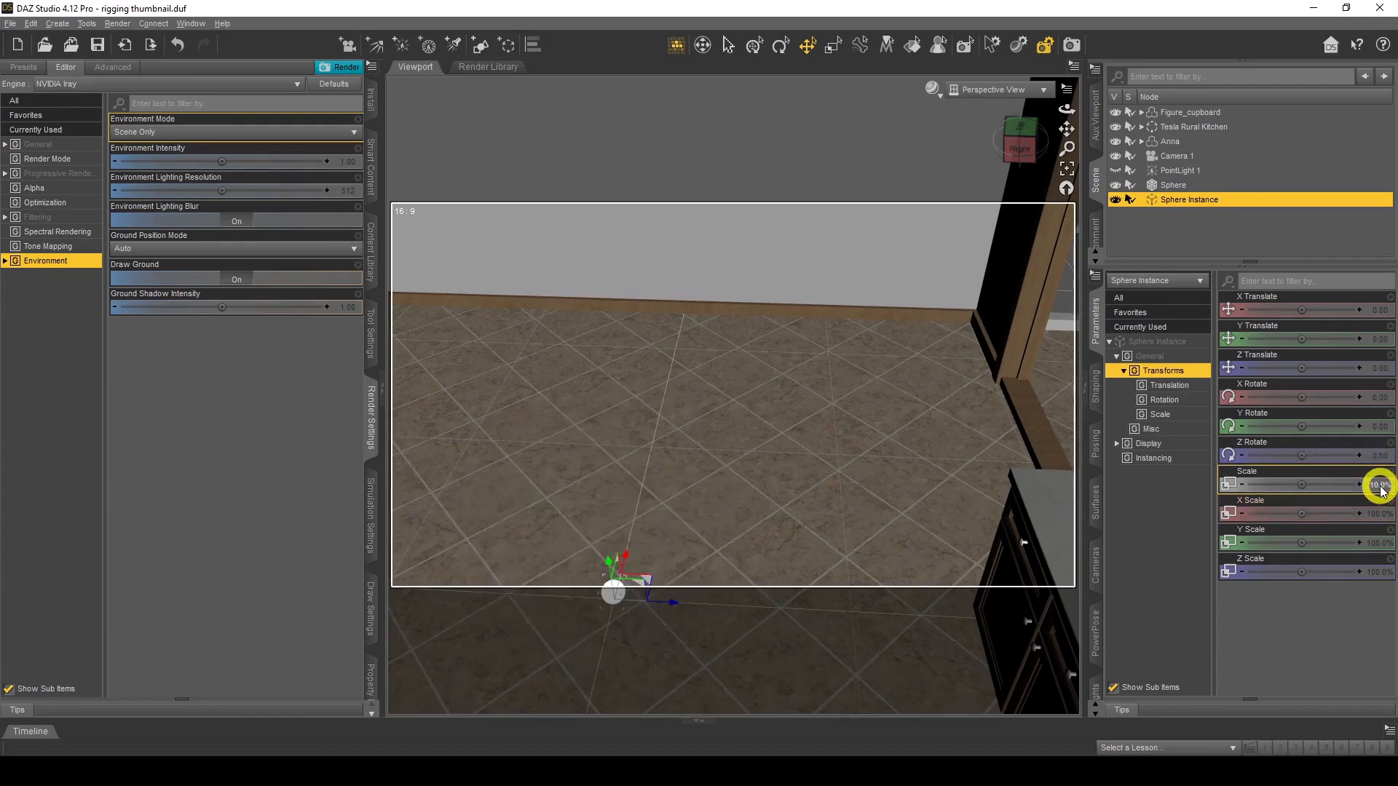
- Slide the sphere instance across the floor toward the stove counter
drag(1066, 107, 1068, 109)
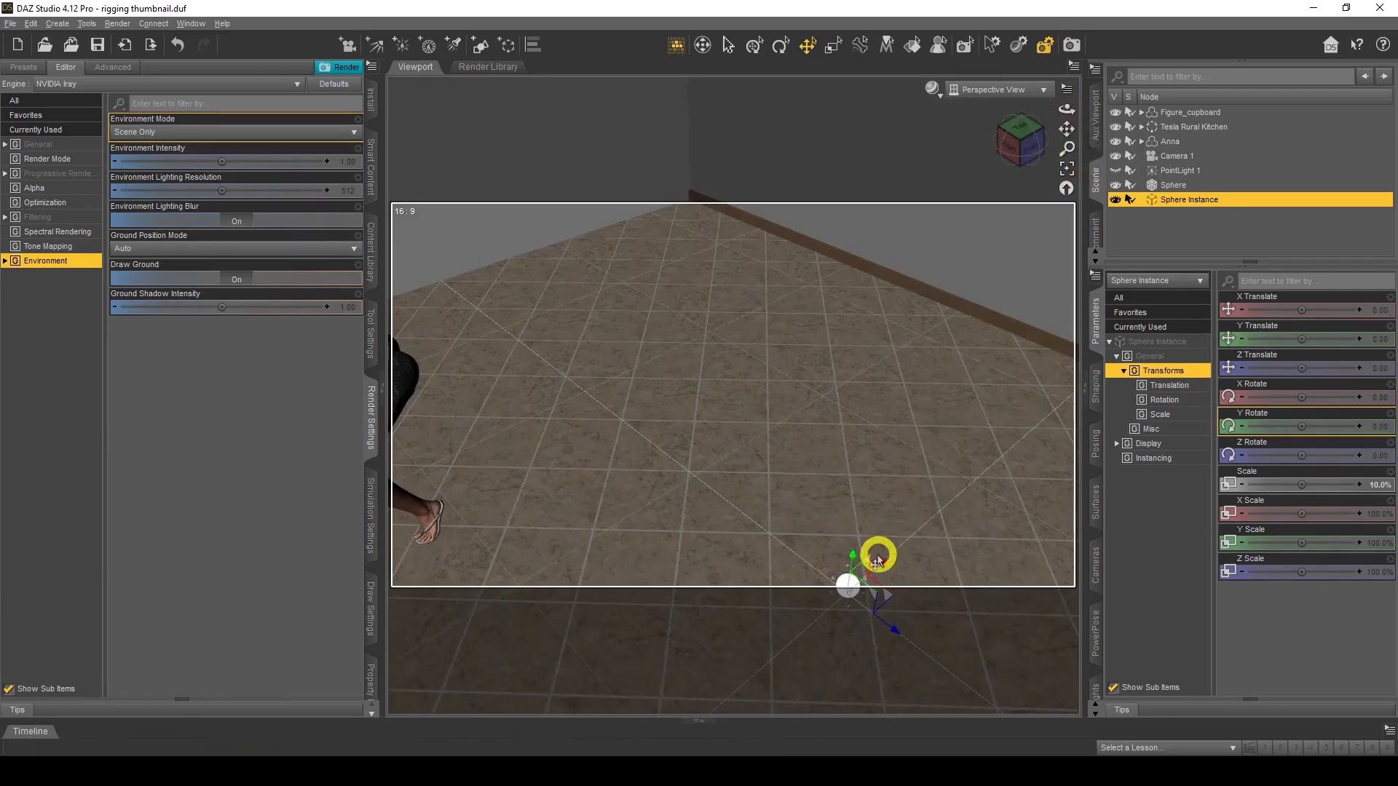
drag(887, 597, 547, 568)
drag(1068, 107, 1069, 109)
scroll(1069, 110, down, 1)
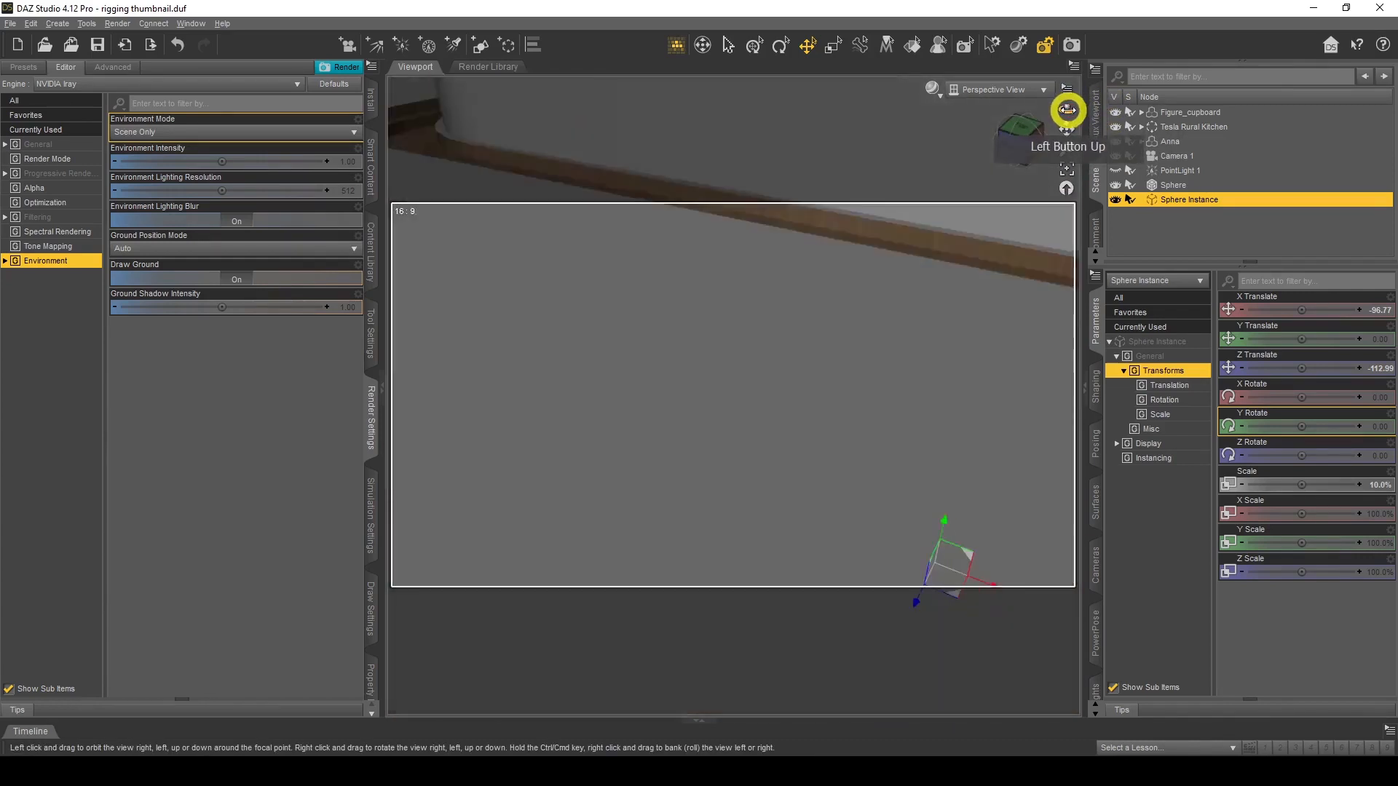
scroll(990, 352, up, 3)
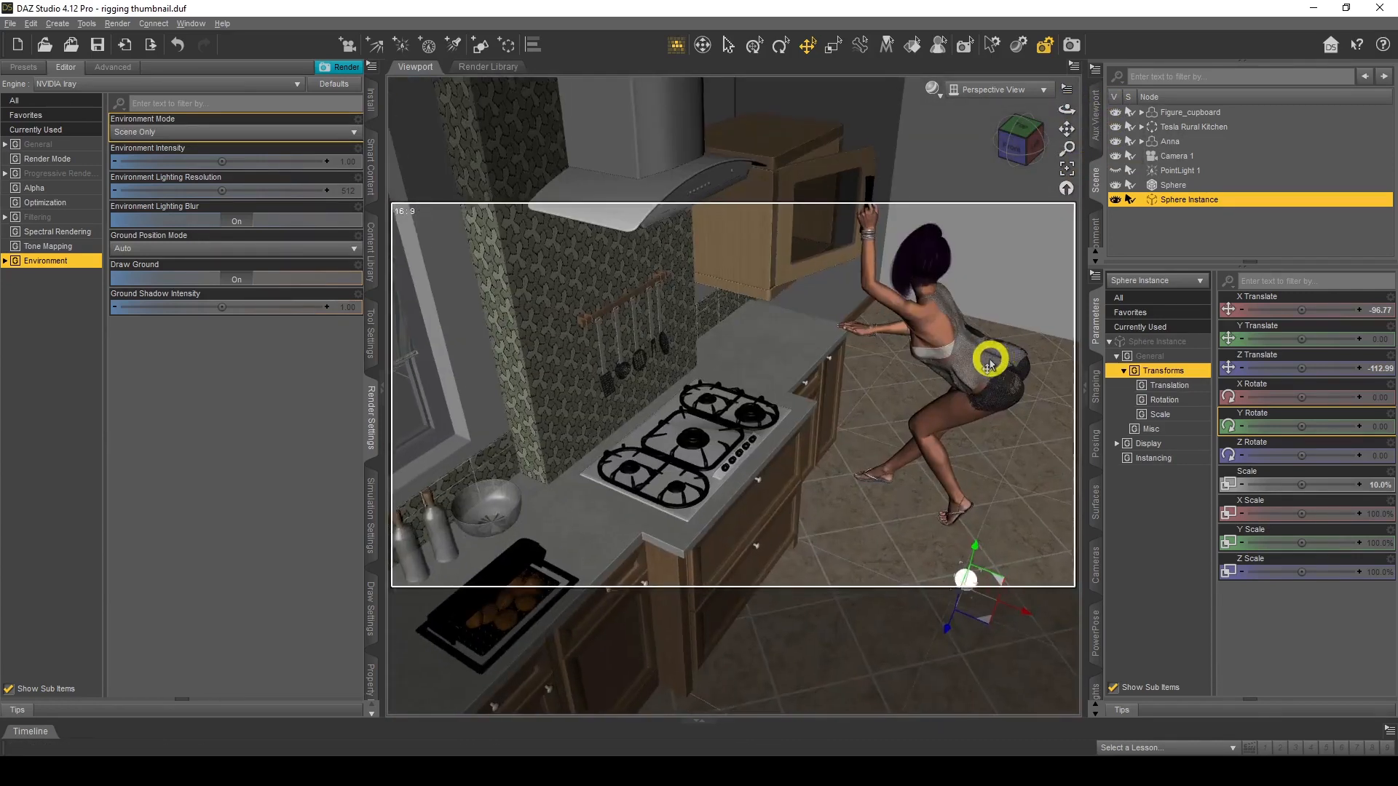
drag(1046, 635, 771, 490)
drag(764, 338, 844, 375)
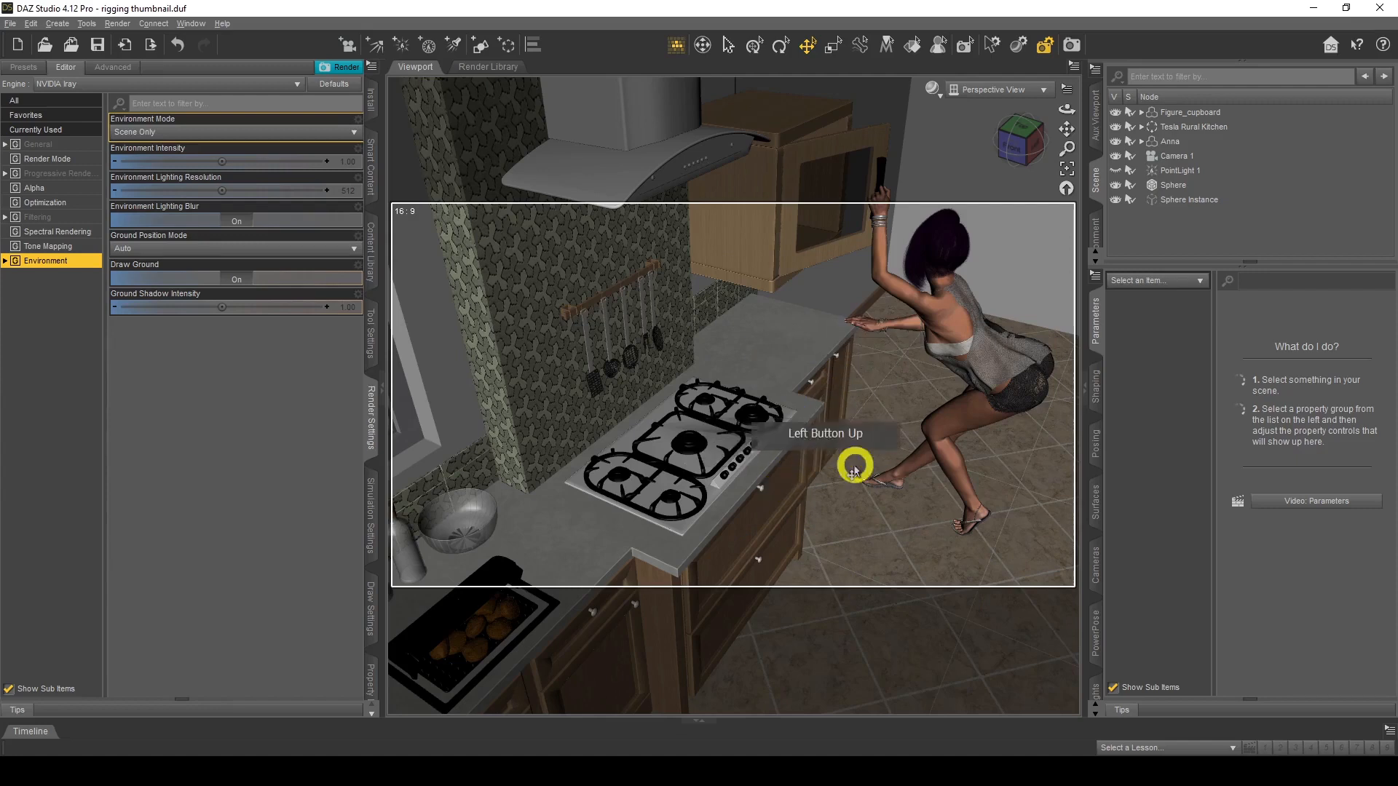
- Lift the sphere instance above the stove to about X -210, Y 136, Z -41
click(1189, 200)
drag(758, 473, 763, 190)
drag(730, 283, 616, 348)
- Raise the sphere instance beneath the range hood to about Y 172 and Z -47
drag(1070, 115, 1070, 115)
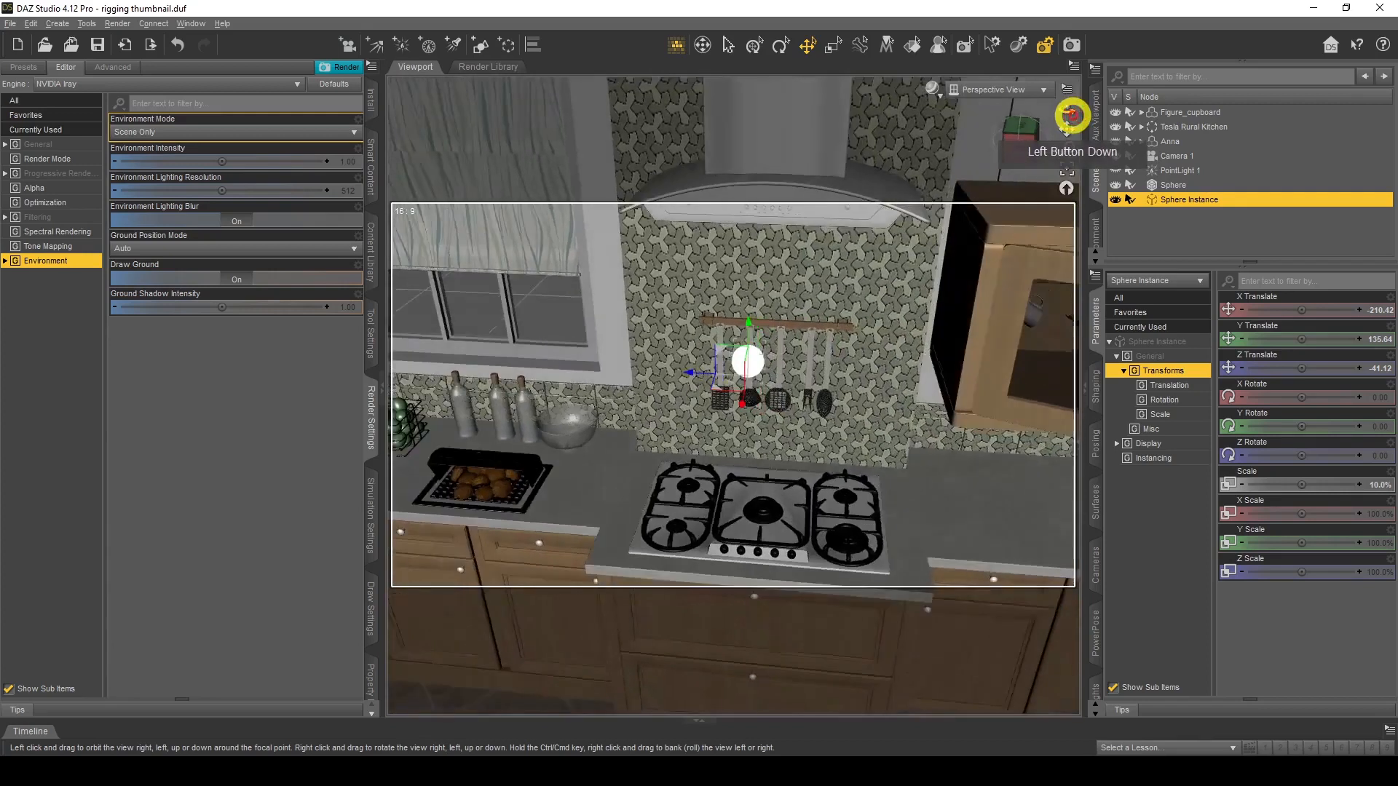
click(766, 315)
click(764, 321)
click(764, 324)
click(765, 324)
click(764, 324)
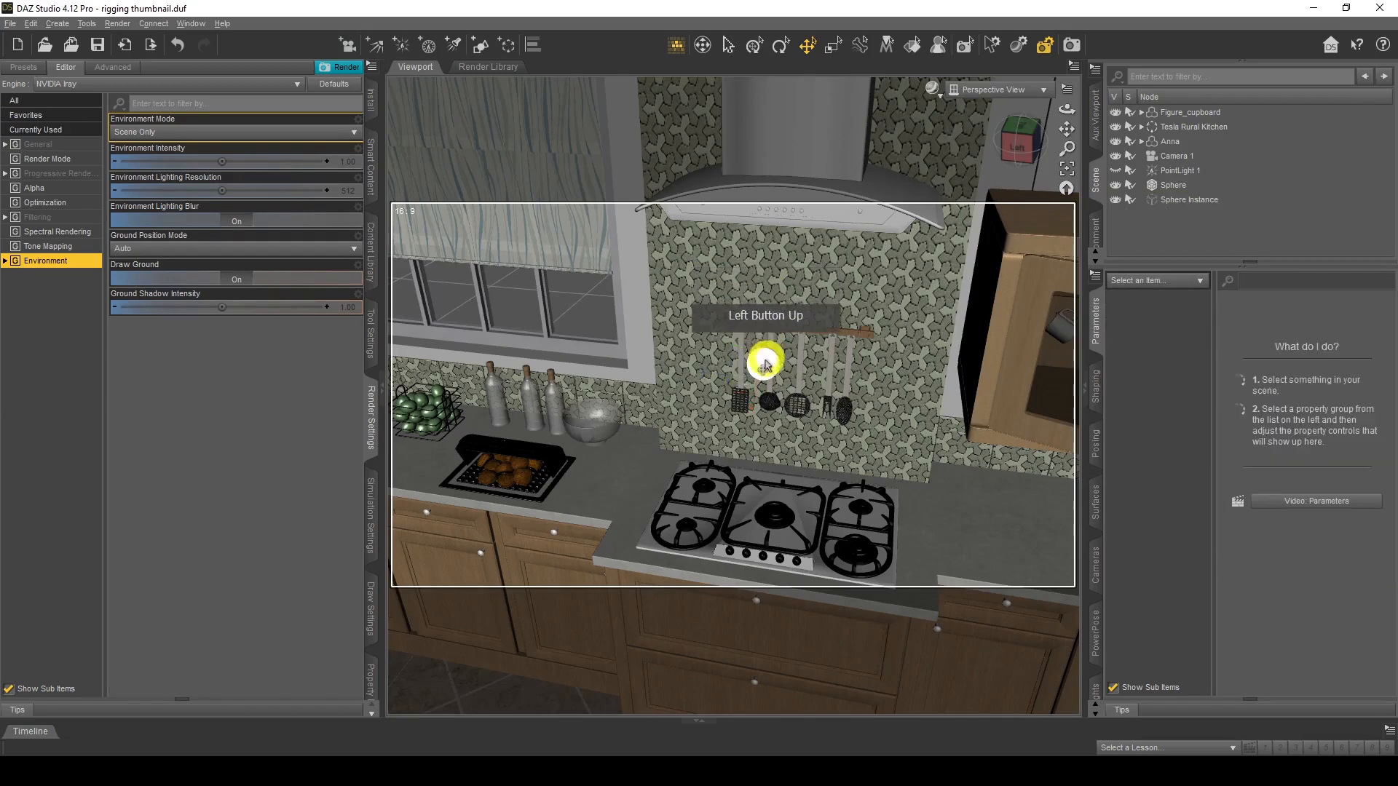
click(764, 324)
drag(765, 325, 732, 263)
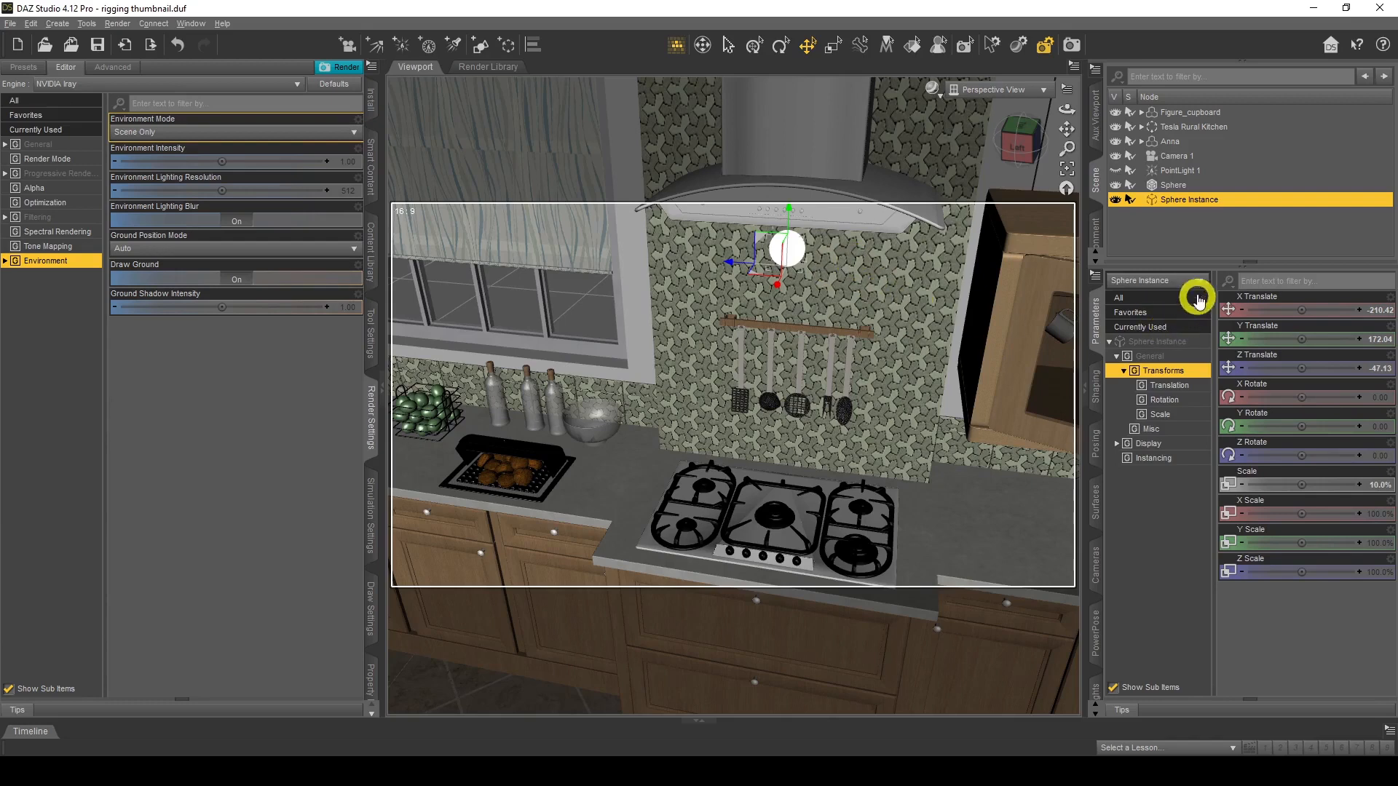
- Switch the viewport to the NVIDIA Iray preview and compare the surface settings available for the instance and the original sphere
click(932, 88)
click(938, 257)
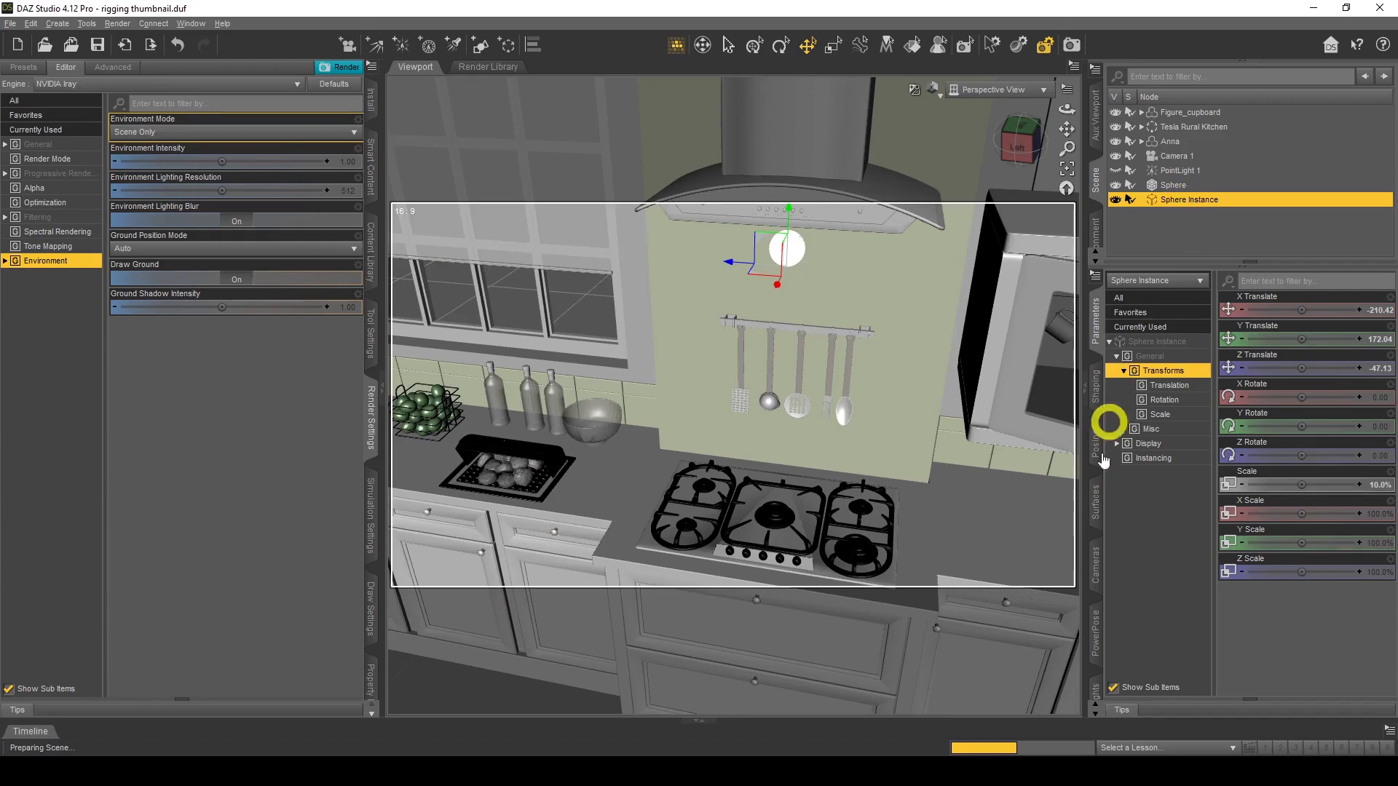
click(1096, 504)
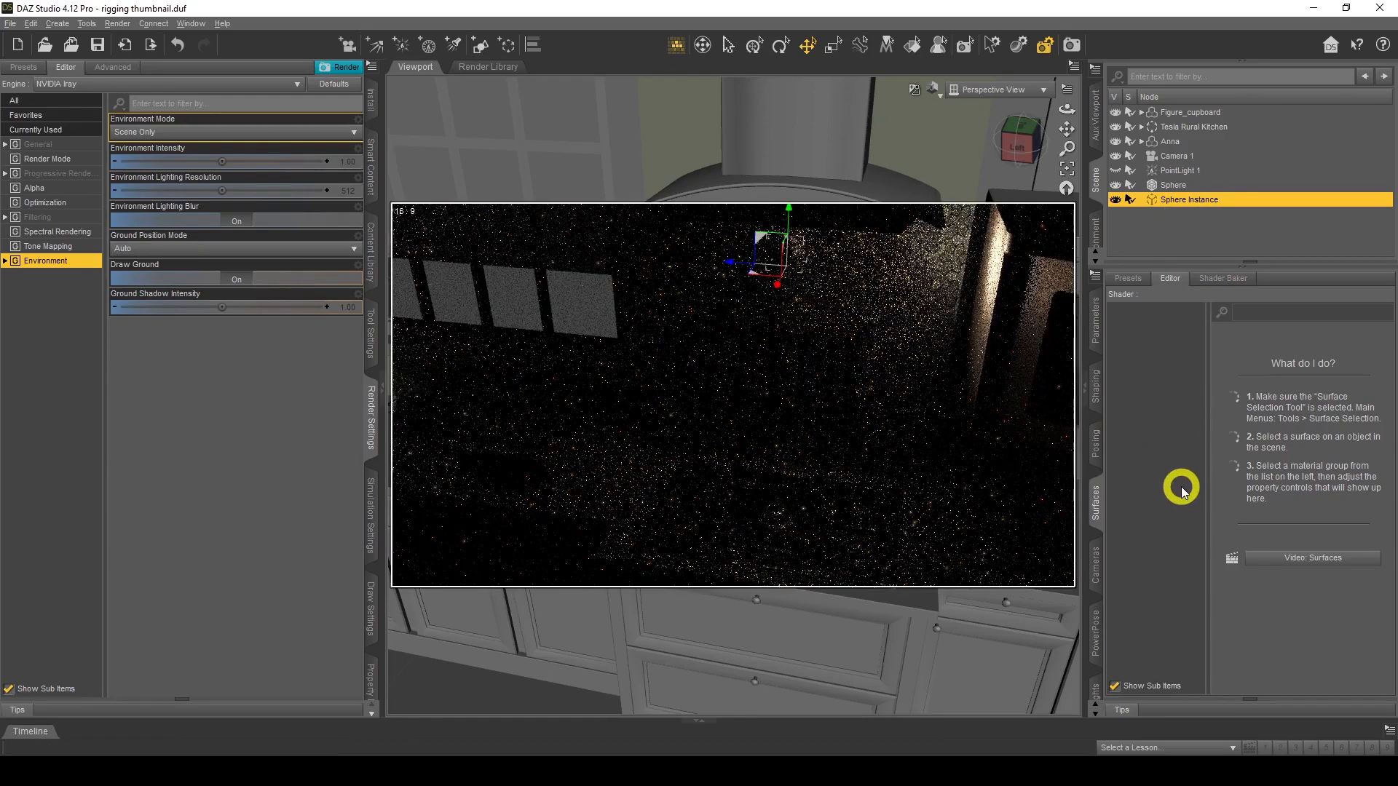
click(1164, 187)
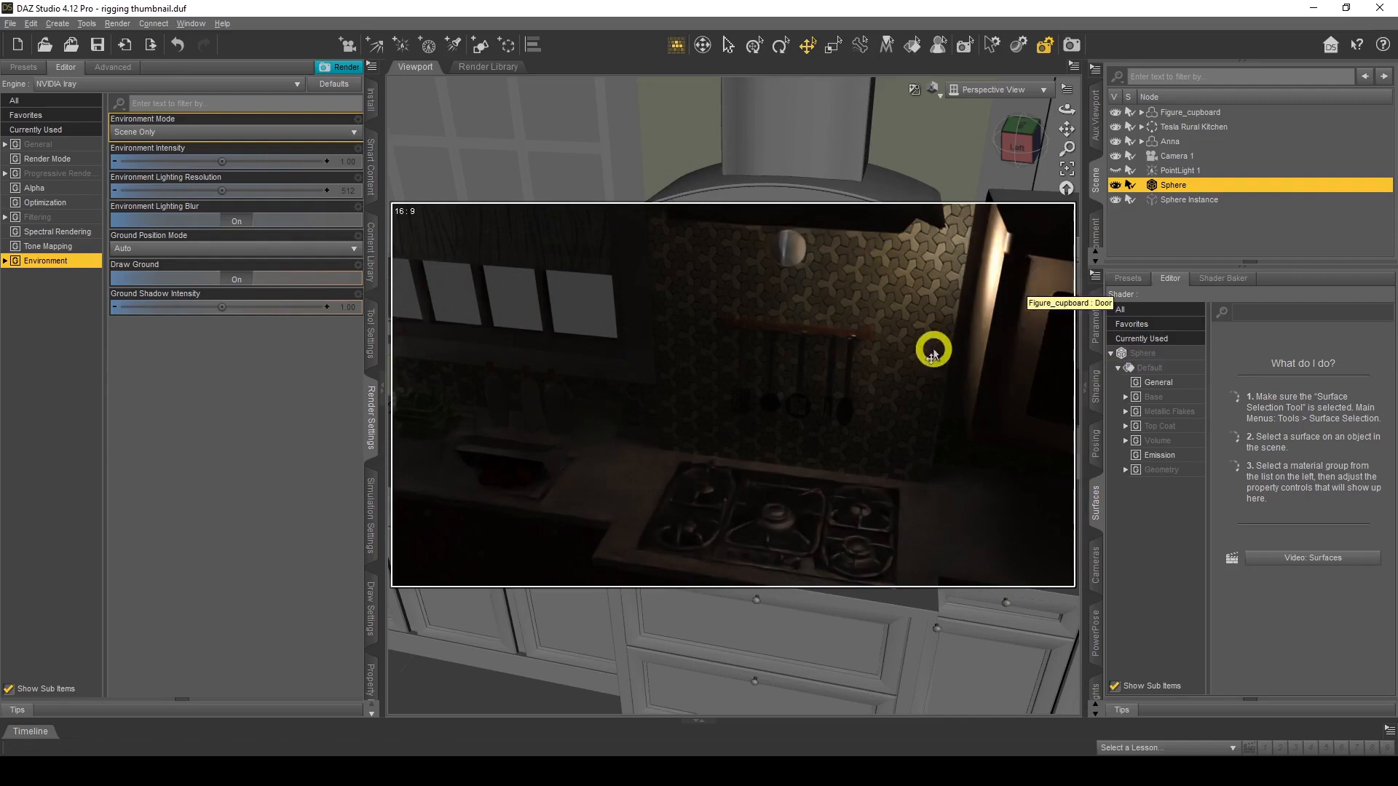
- Set the sphere instance's X rotation to 270 degrees to aim its beam down at the stove
click(1176, 201)
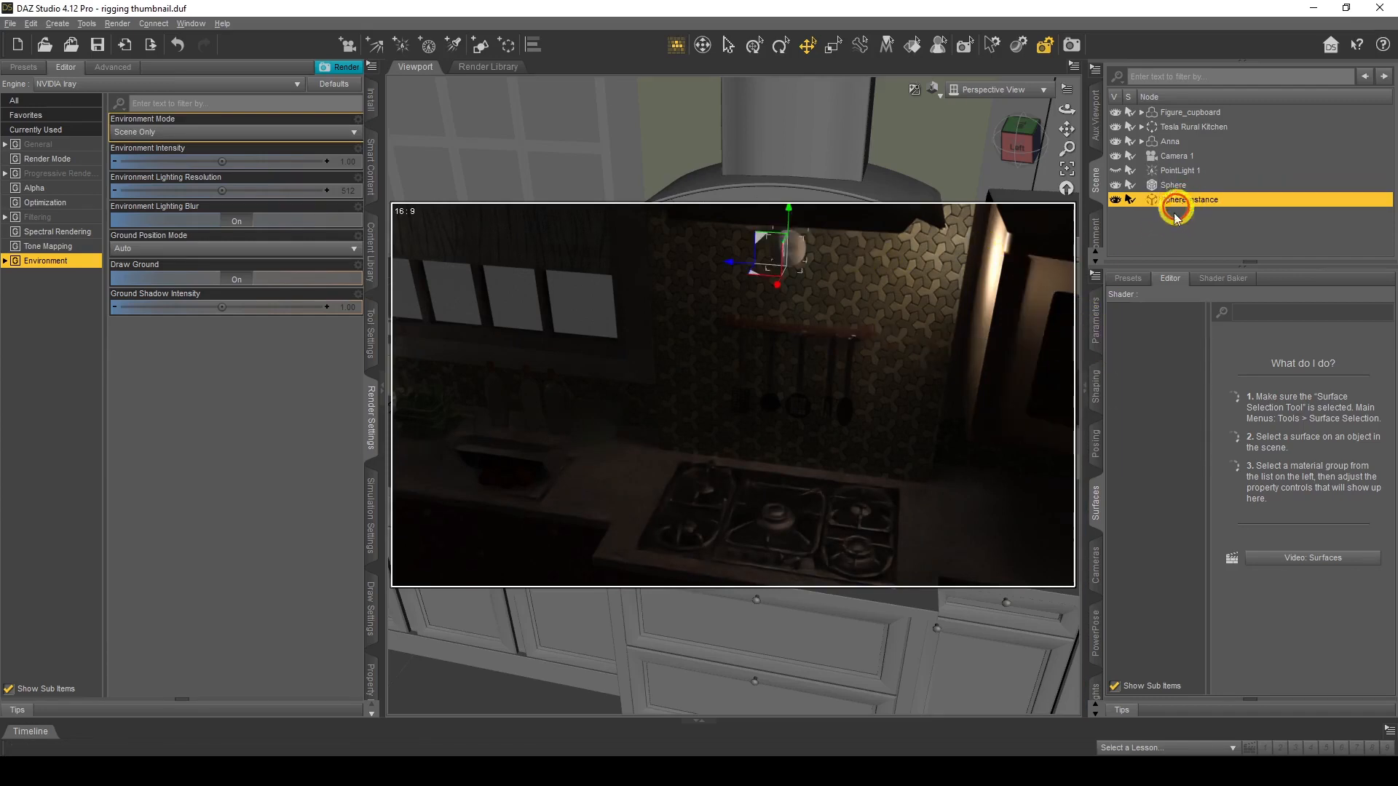
click(1097, 310)
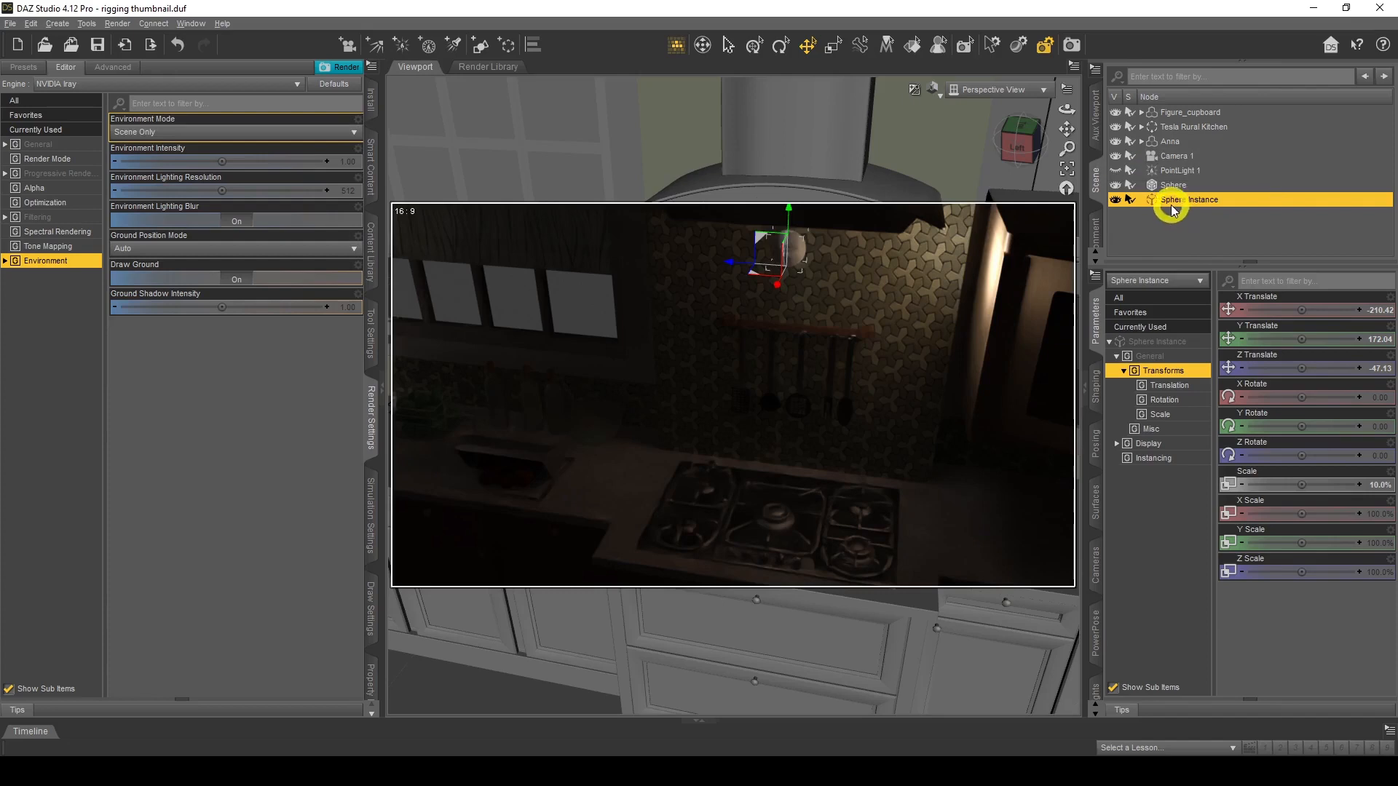
click(1377, 402)
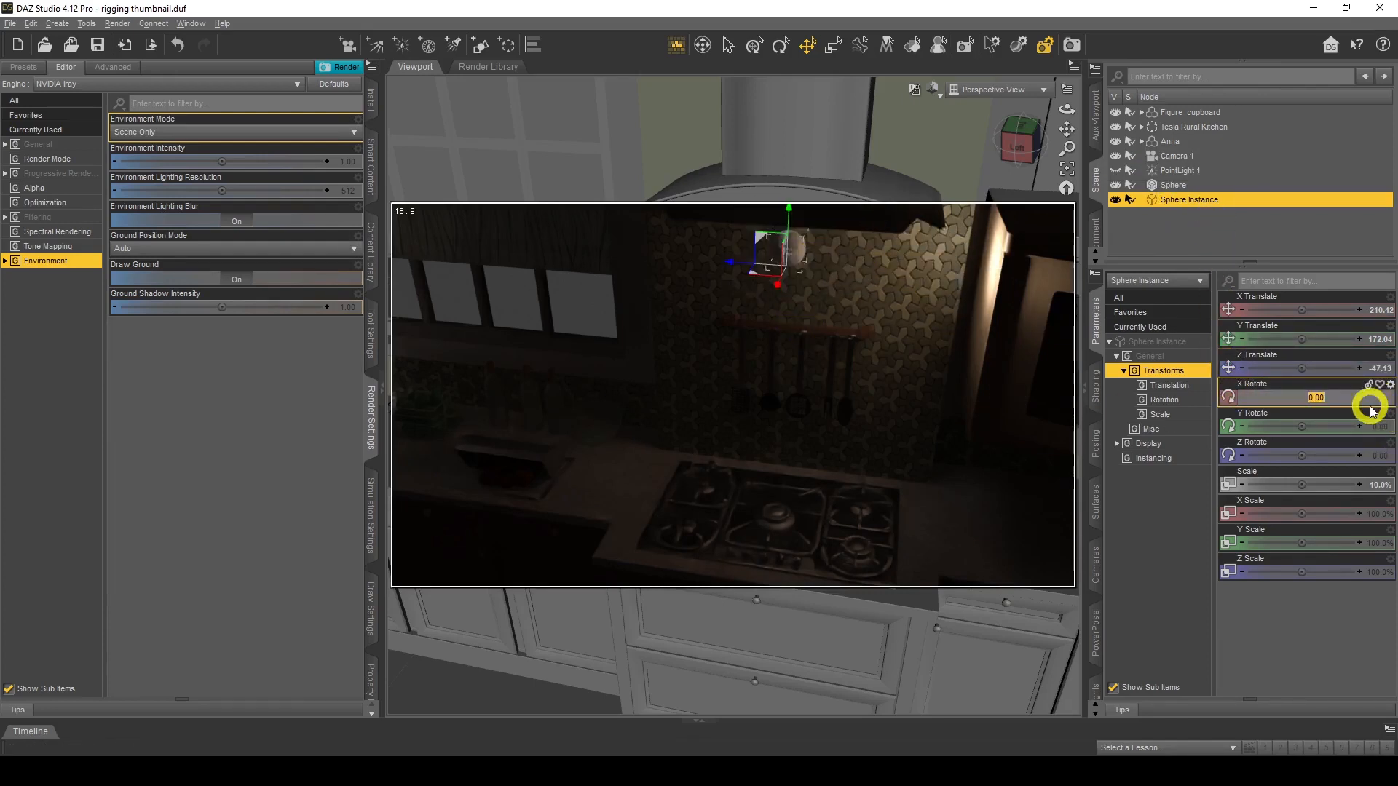
key(Return)
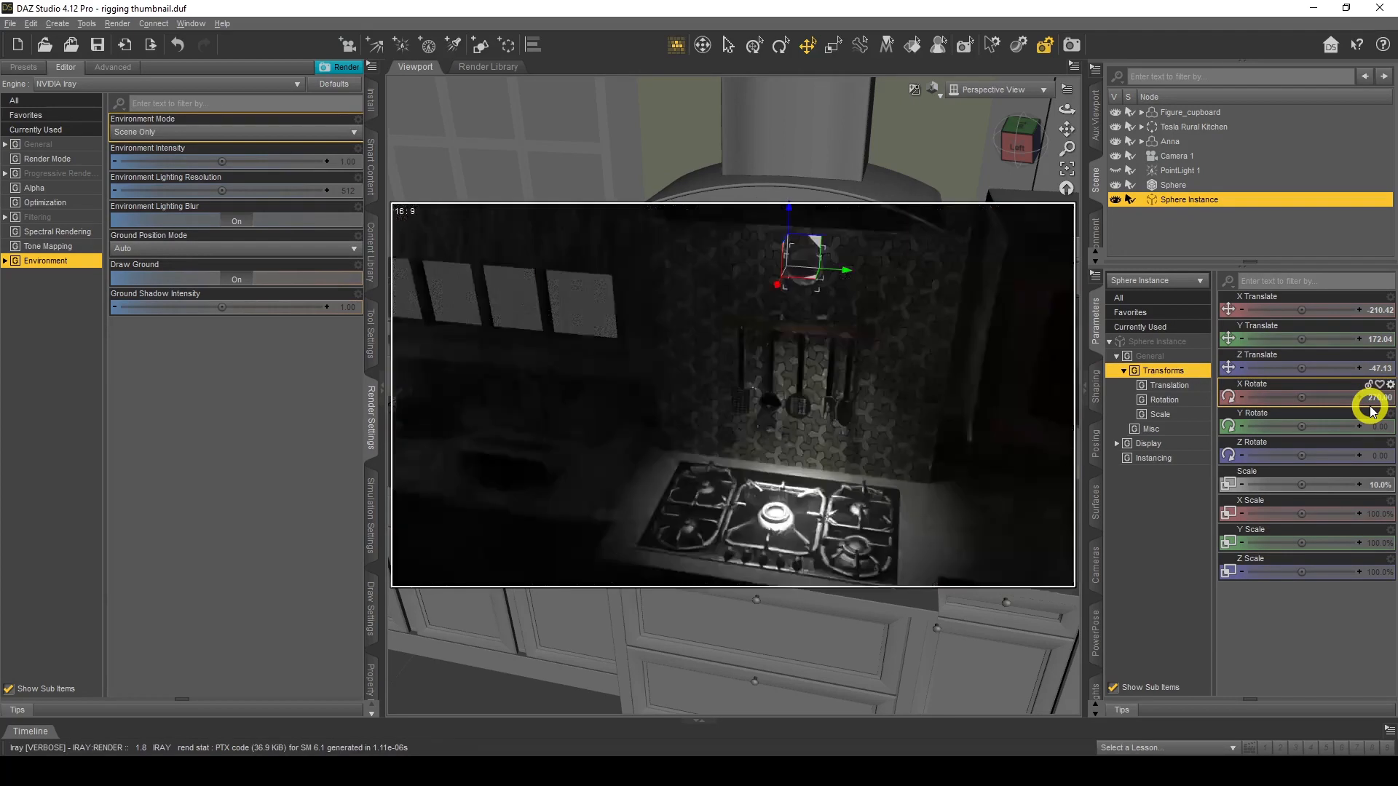
- Check the stove lighting through Camera 1 and bring the viewport back to Perspective View in the NVIDIA Iray preview
click(933, 89)
click(1015, 89)
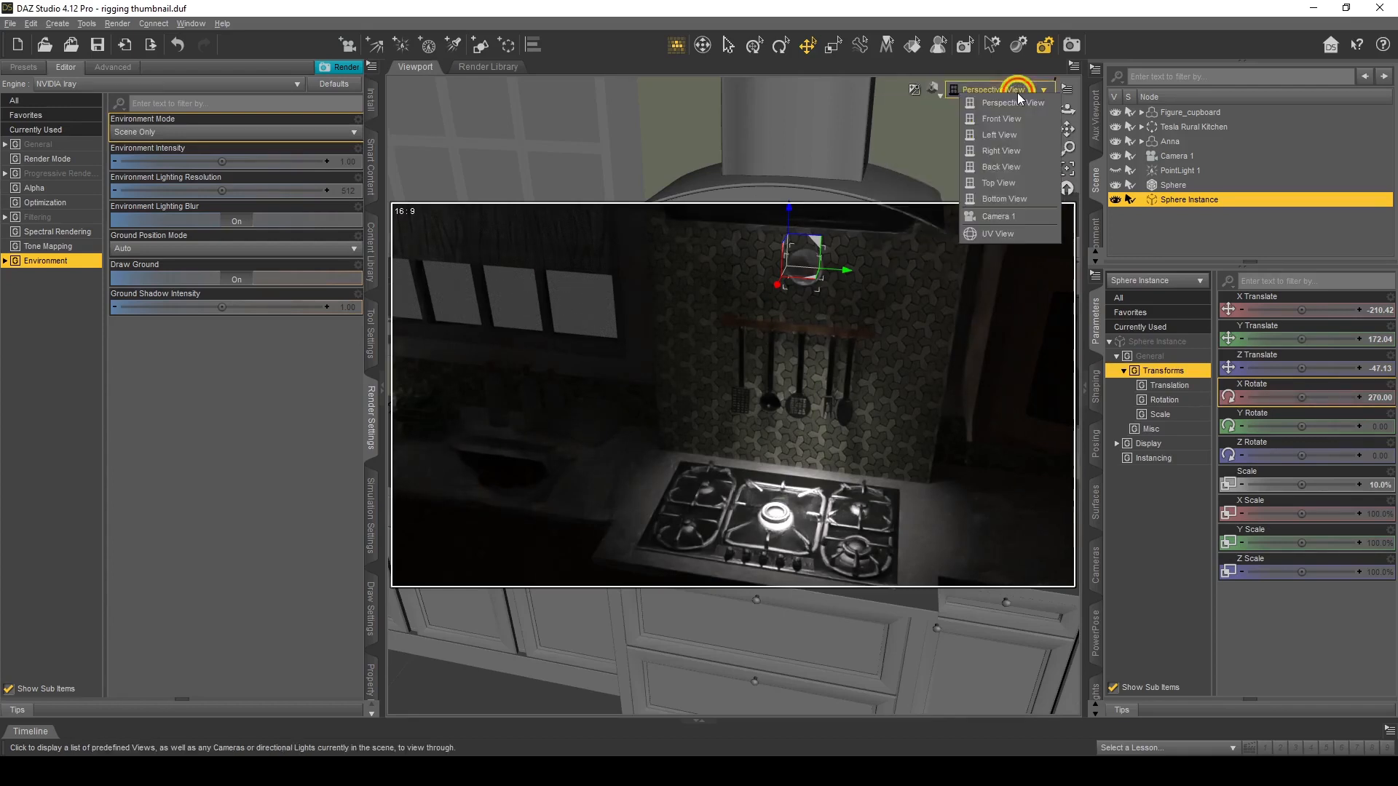
click(1009, 214)
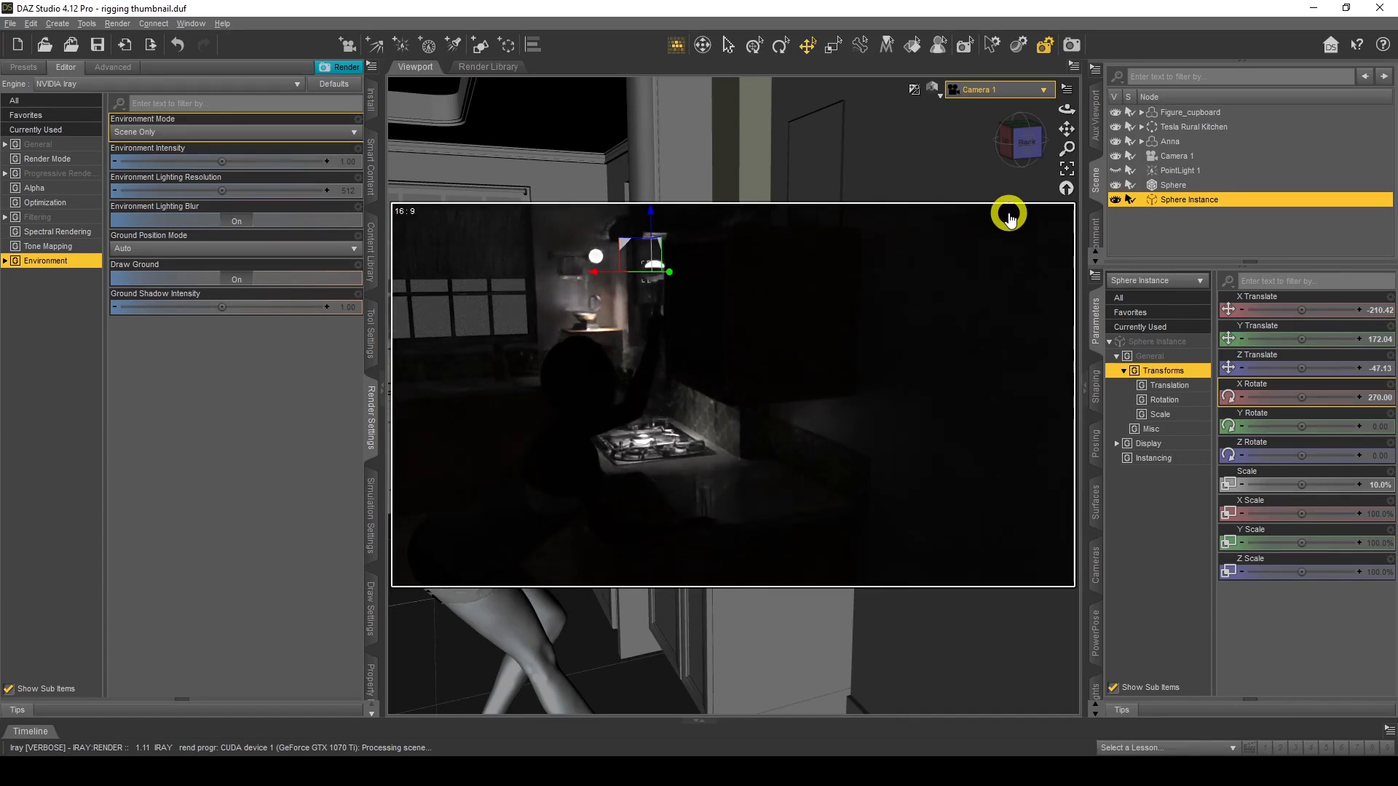
click(934, 88)
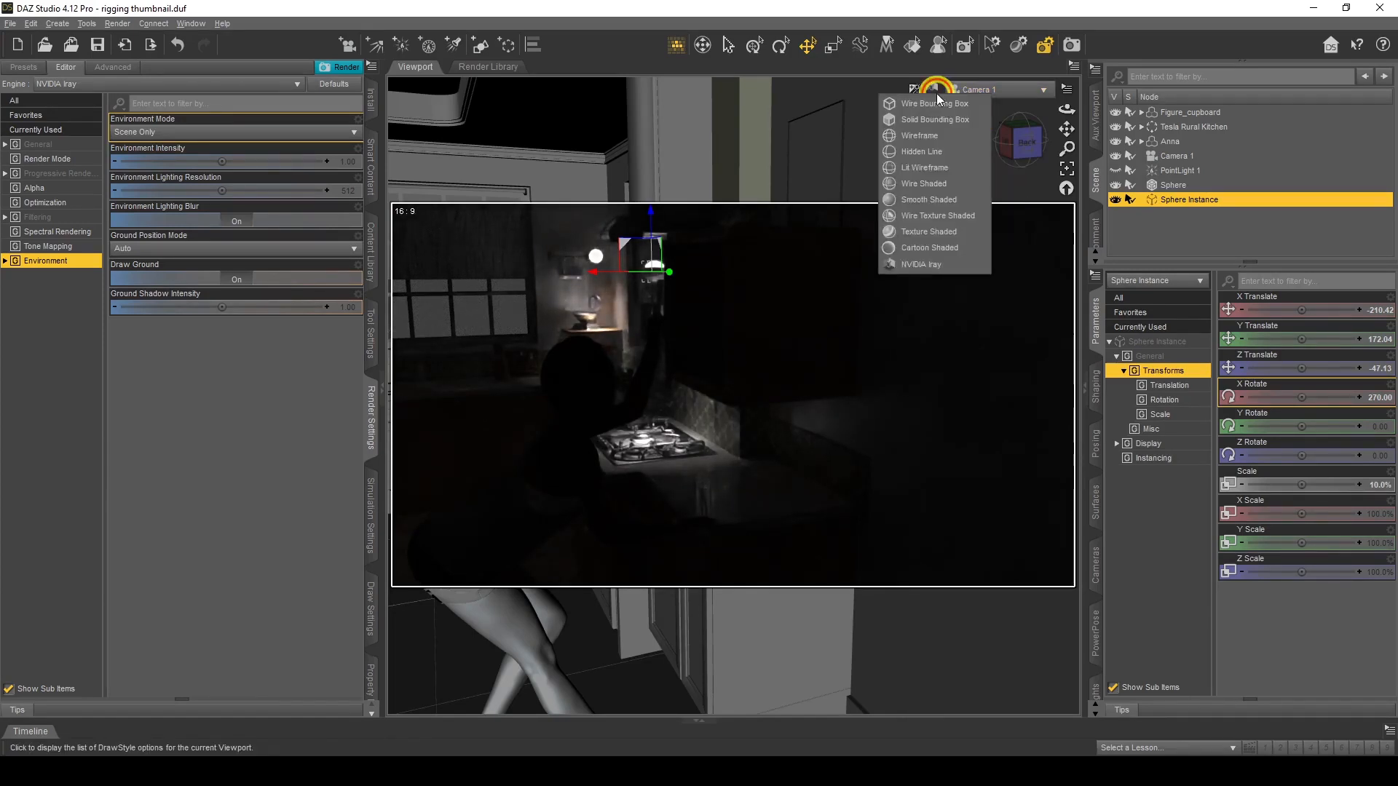
click(944, 206)
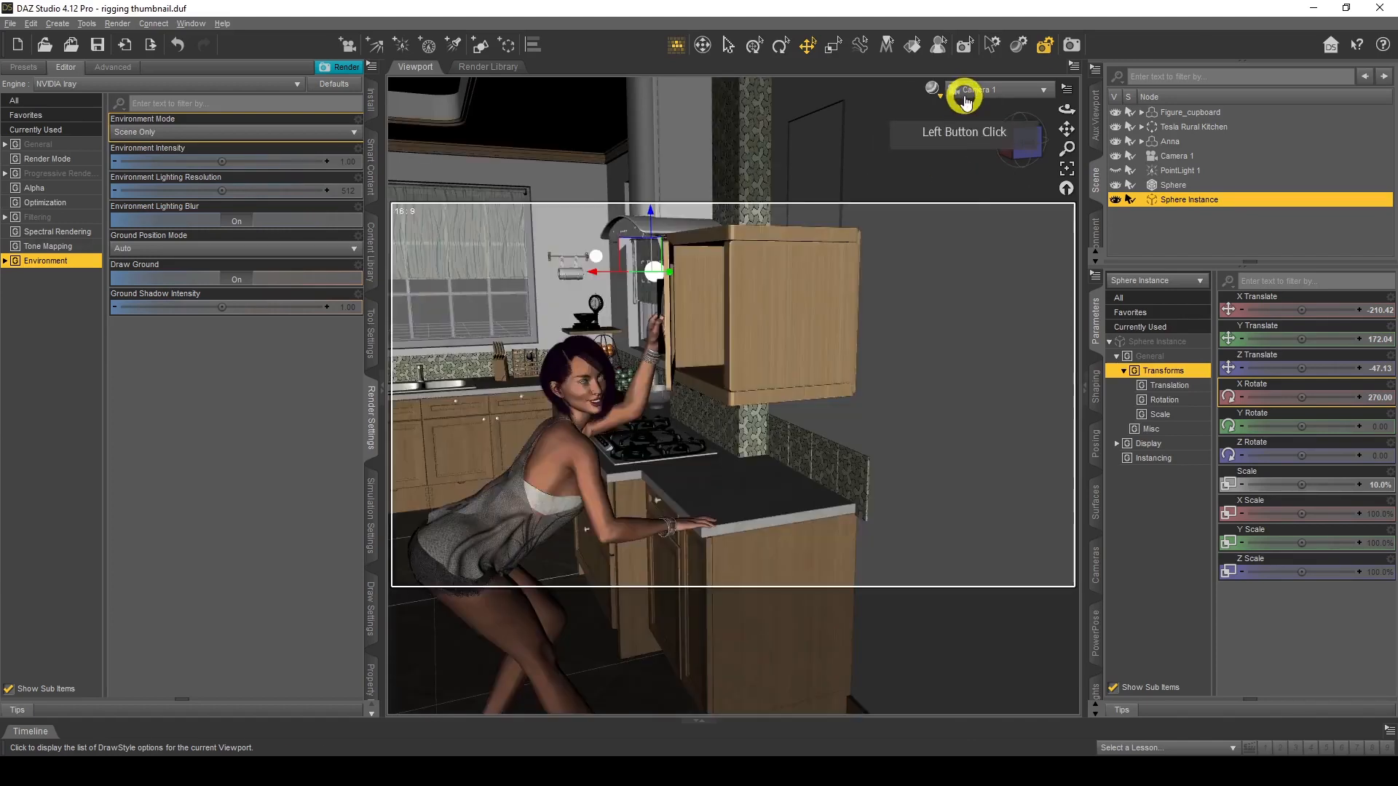
click(966, 101)
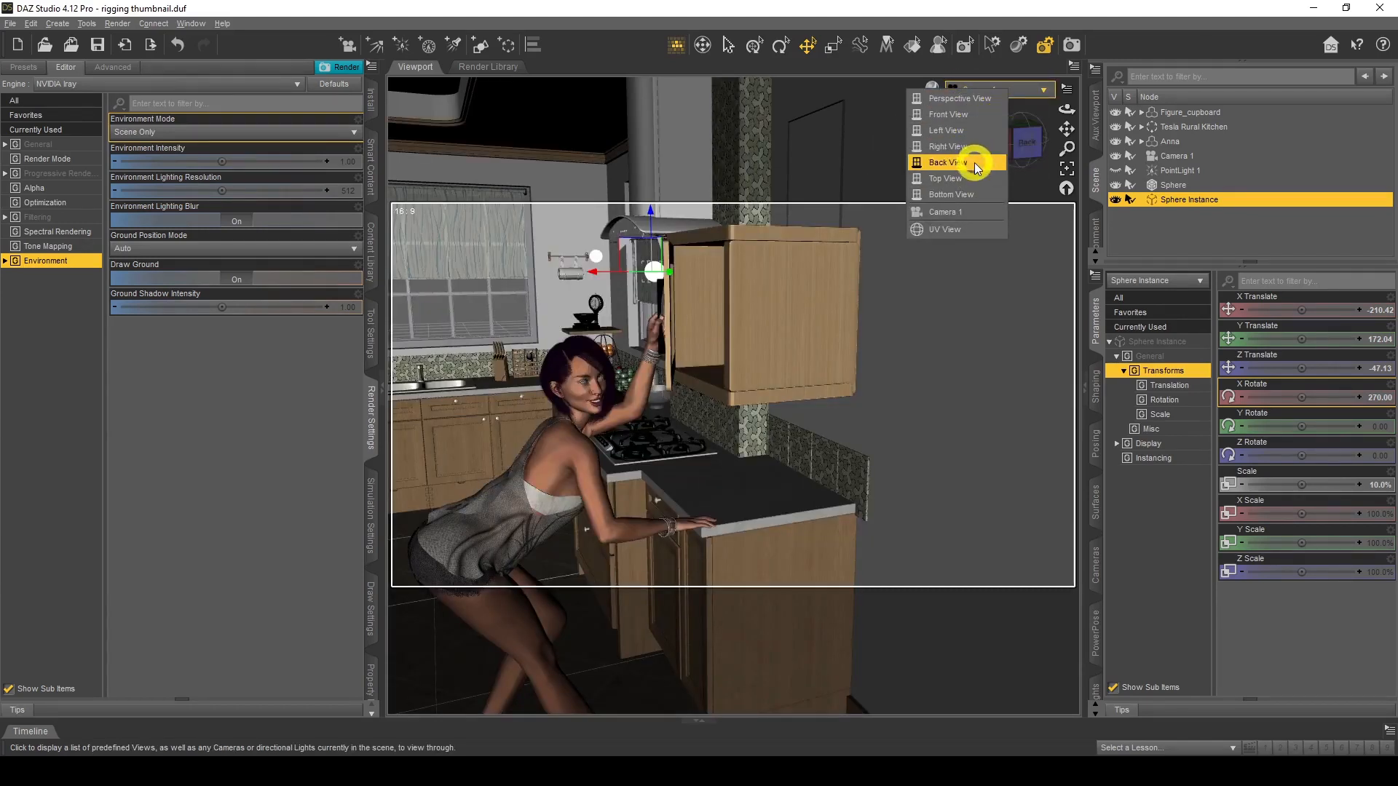
click(972, 97)
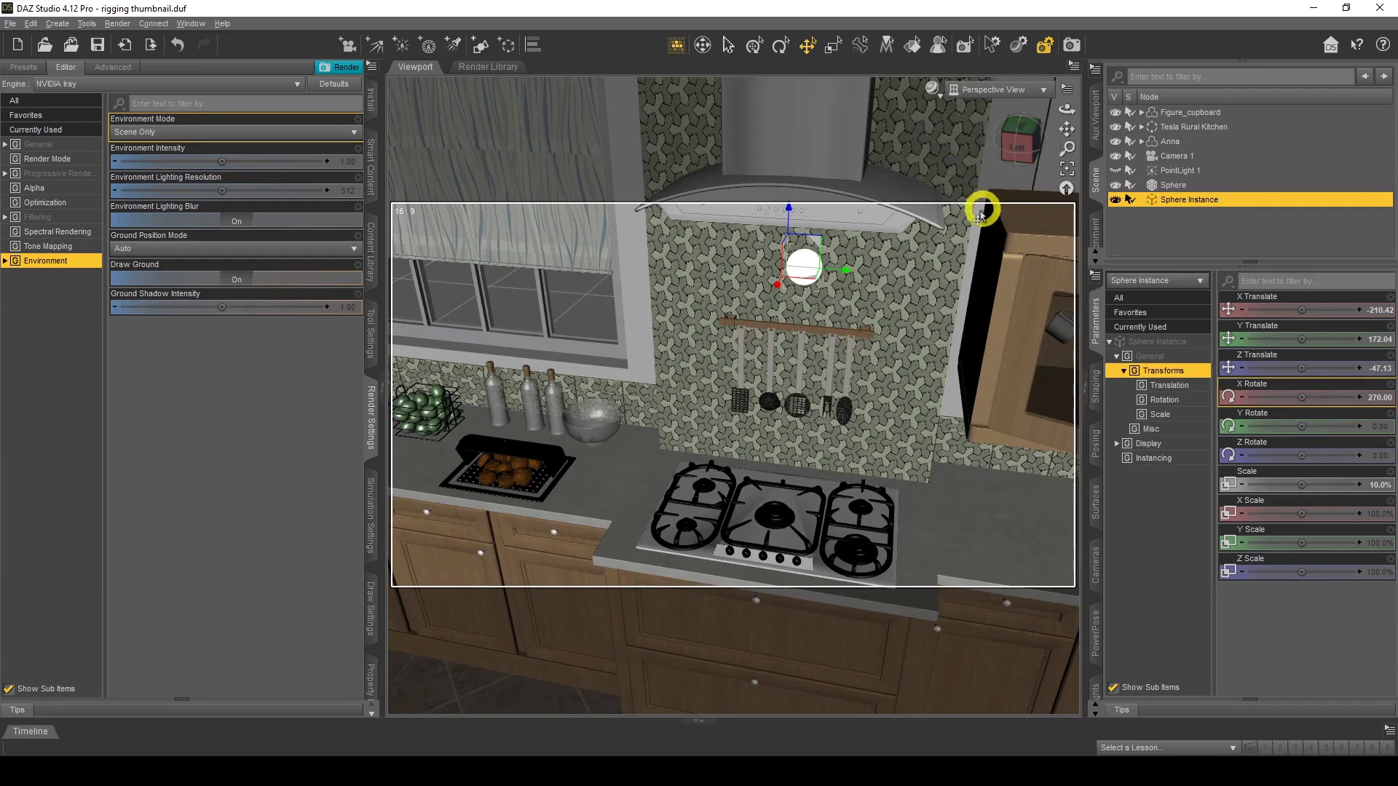
click(930, 88)
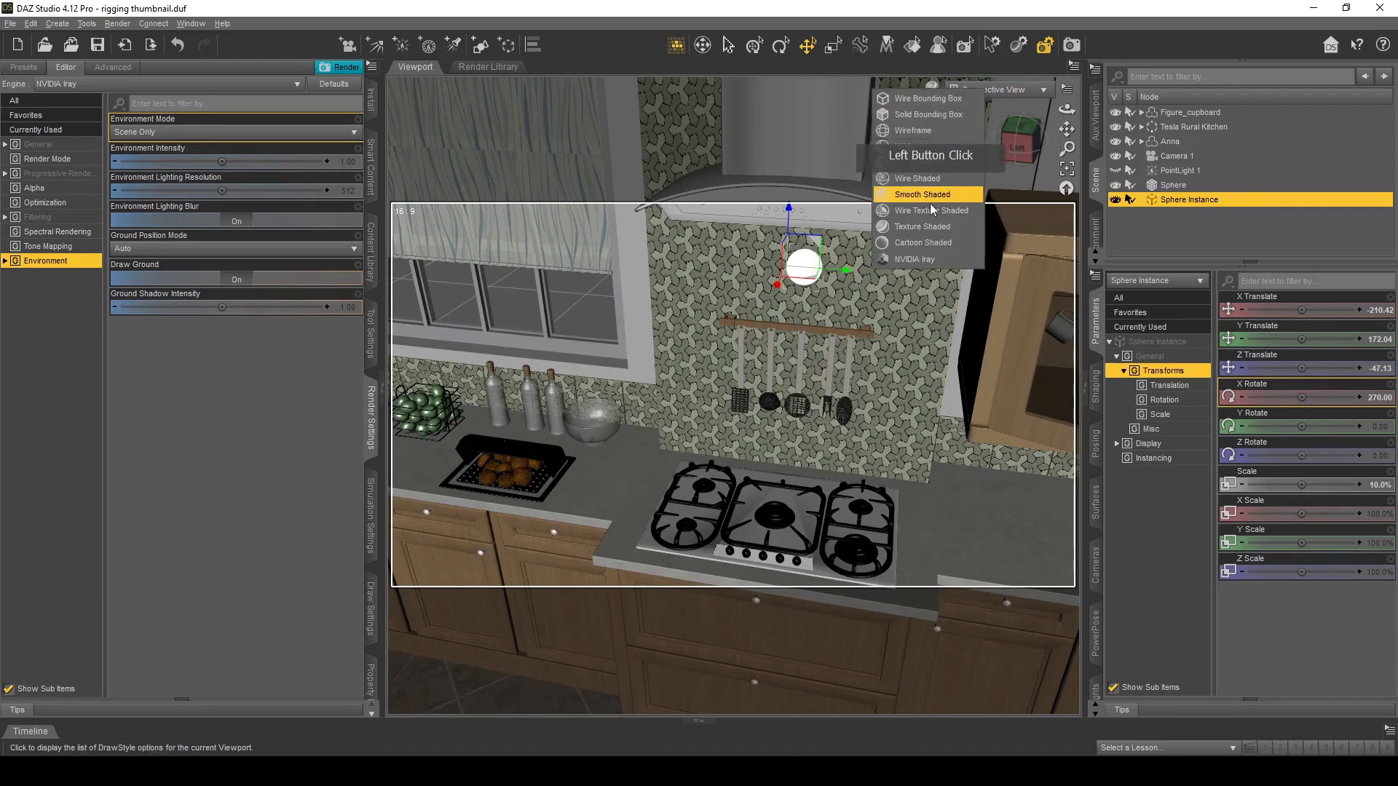
click(927, 260)
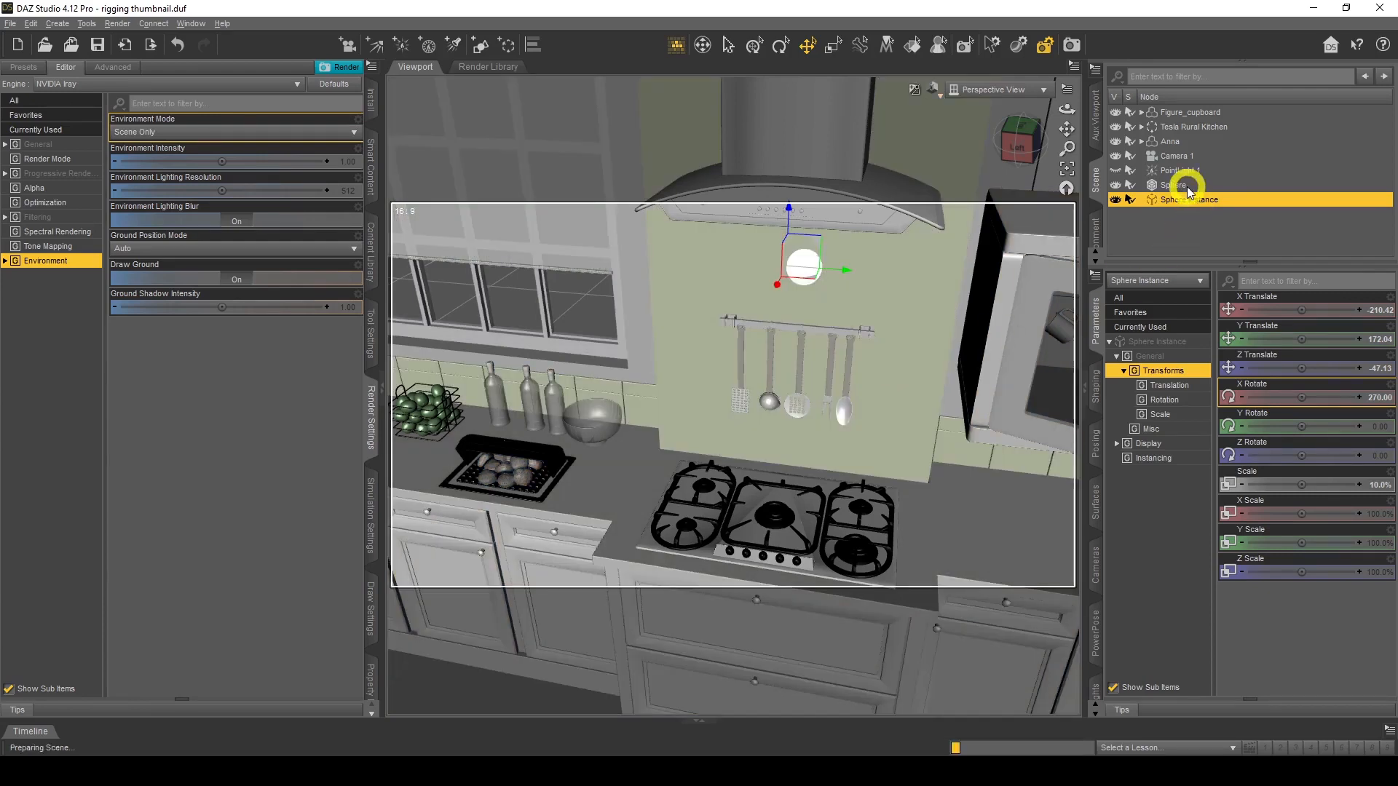
- Set the original sphere's emission temperature to 4500 K and its luminance to 500
click(1178, 186)
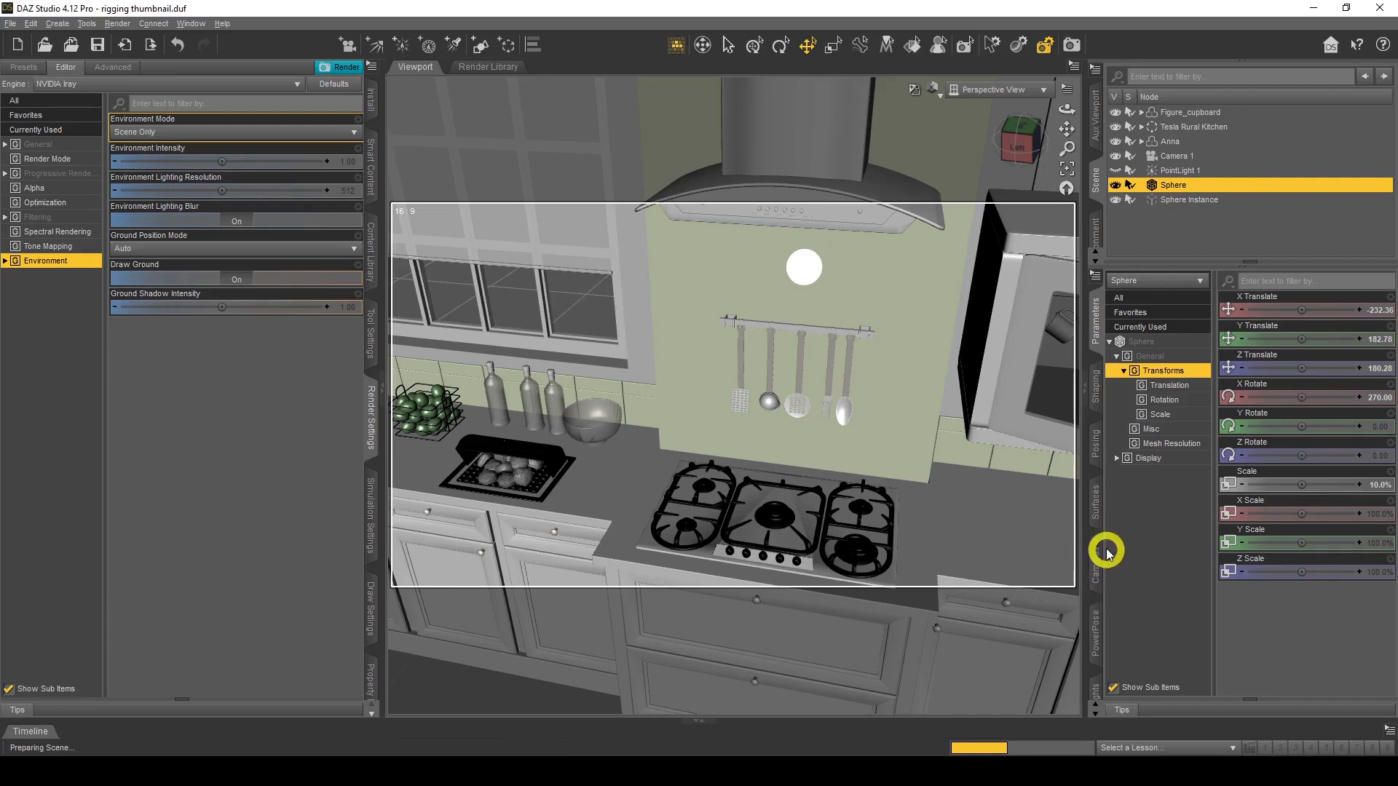
click(1096, 503)
click(1153, 457)
click(1376, 459)
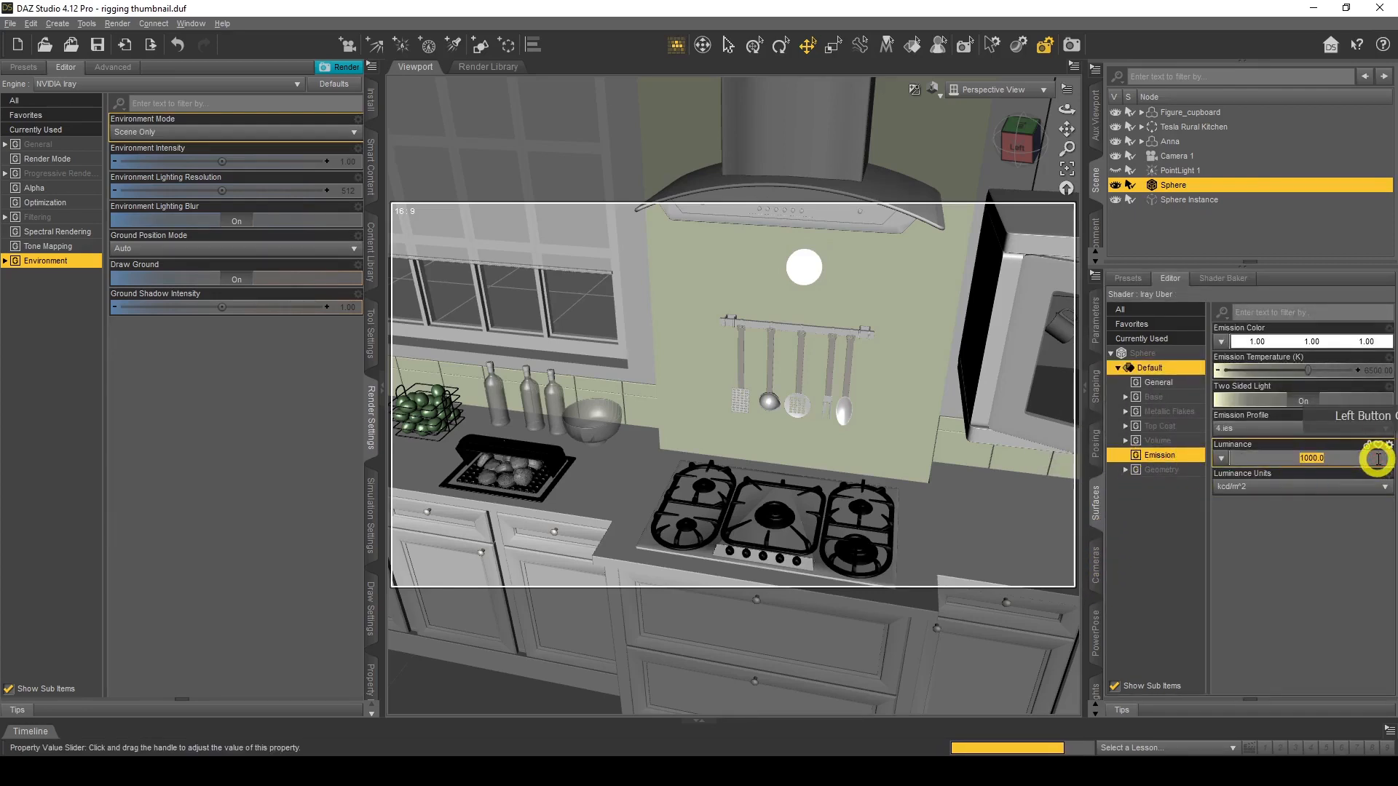
click(1377, 372)
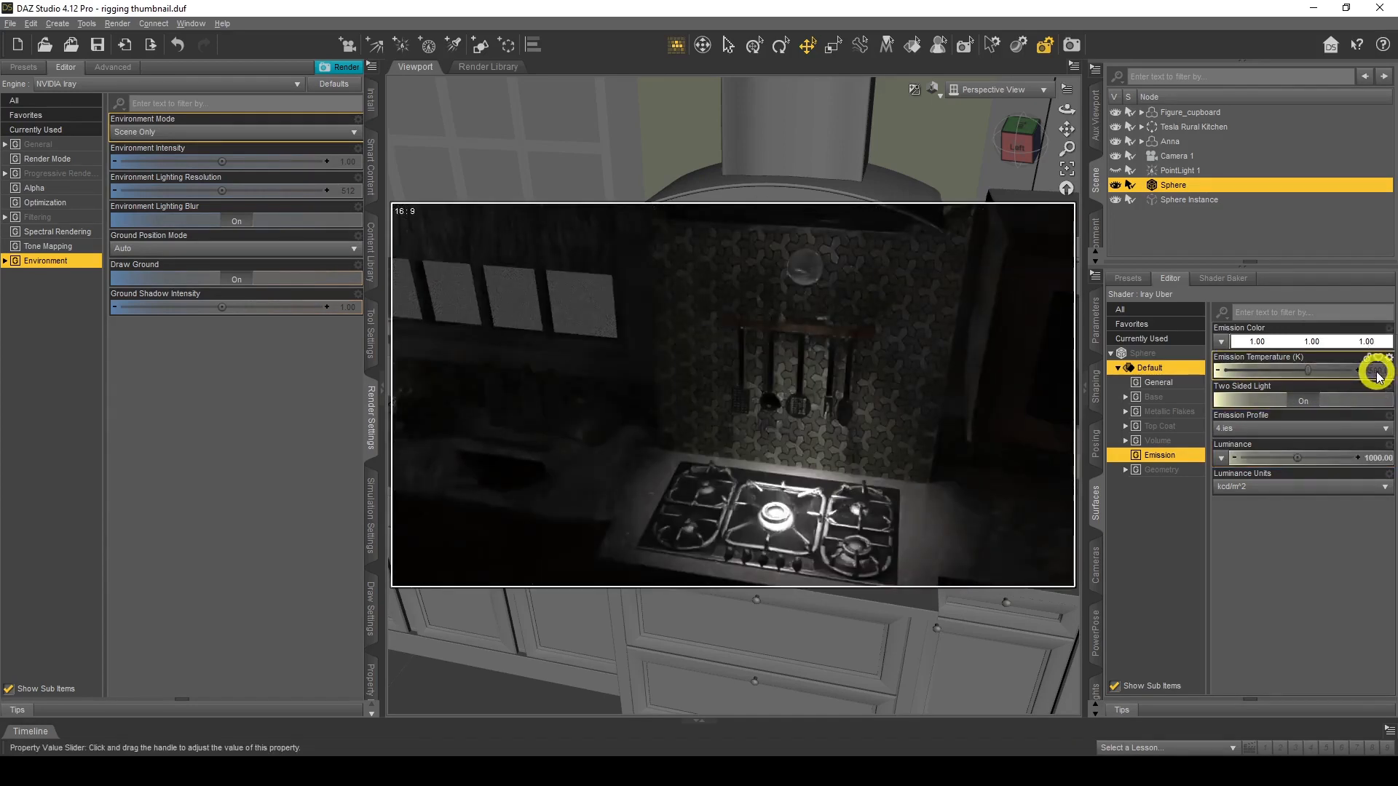
click(1376, 372)
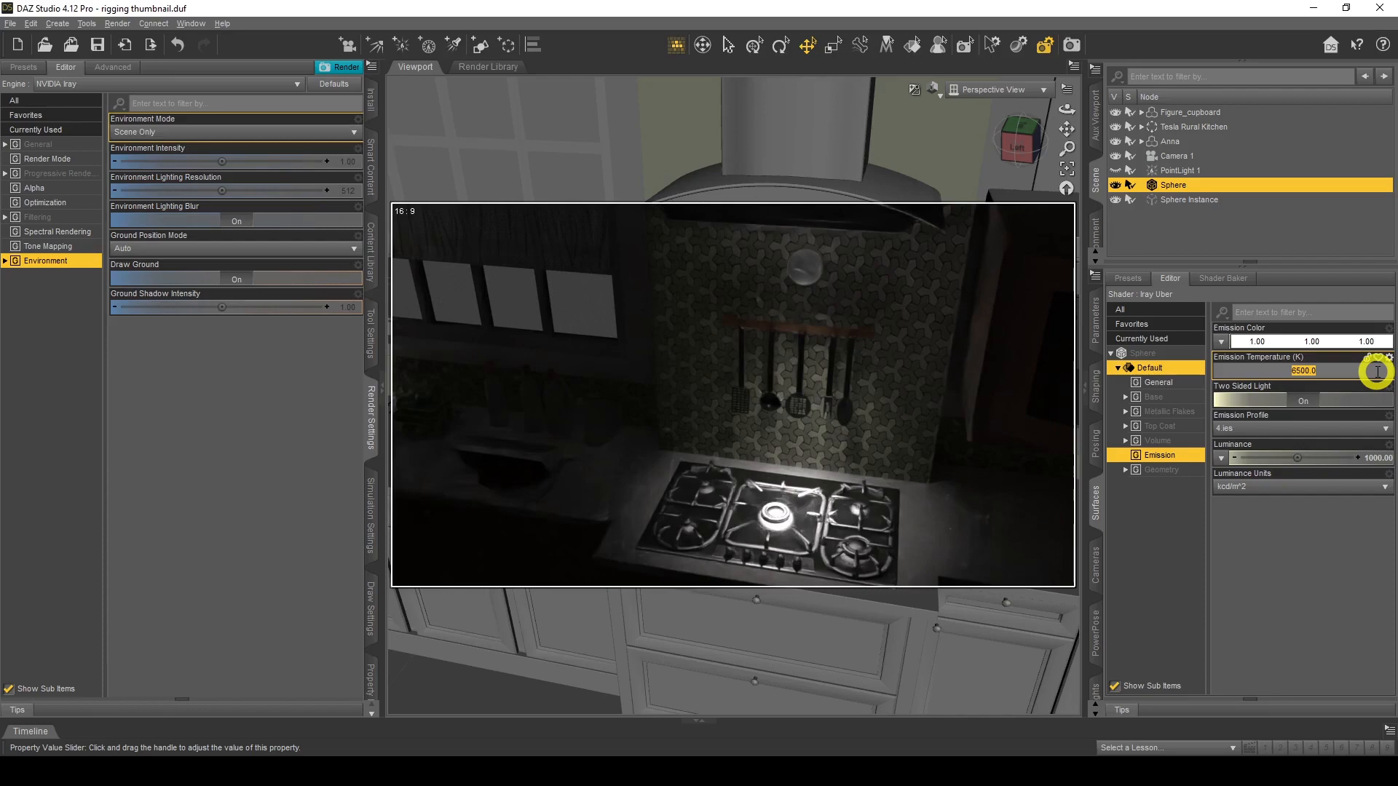
key(Return)
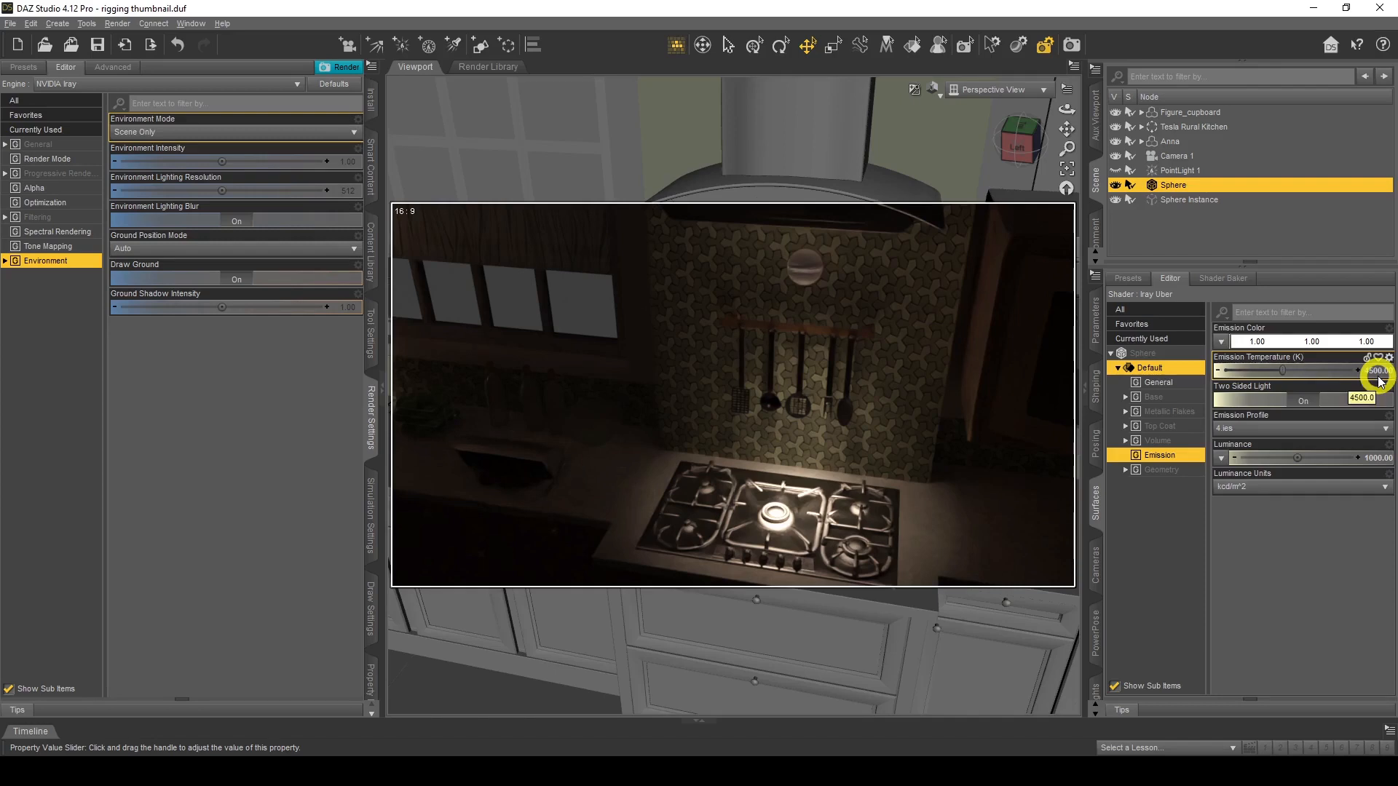
click(1374, 460)
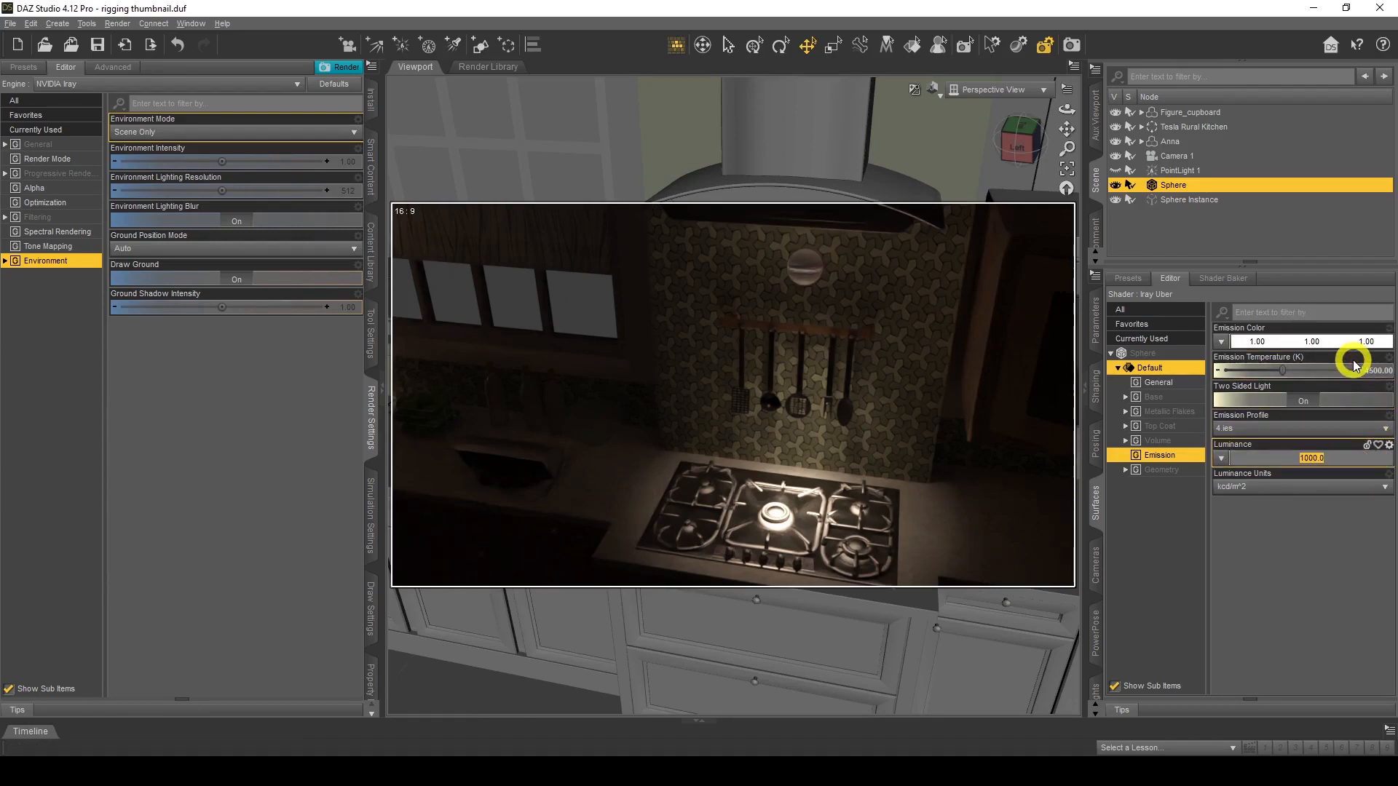
key(Return)
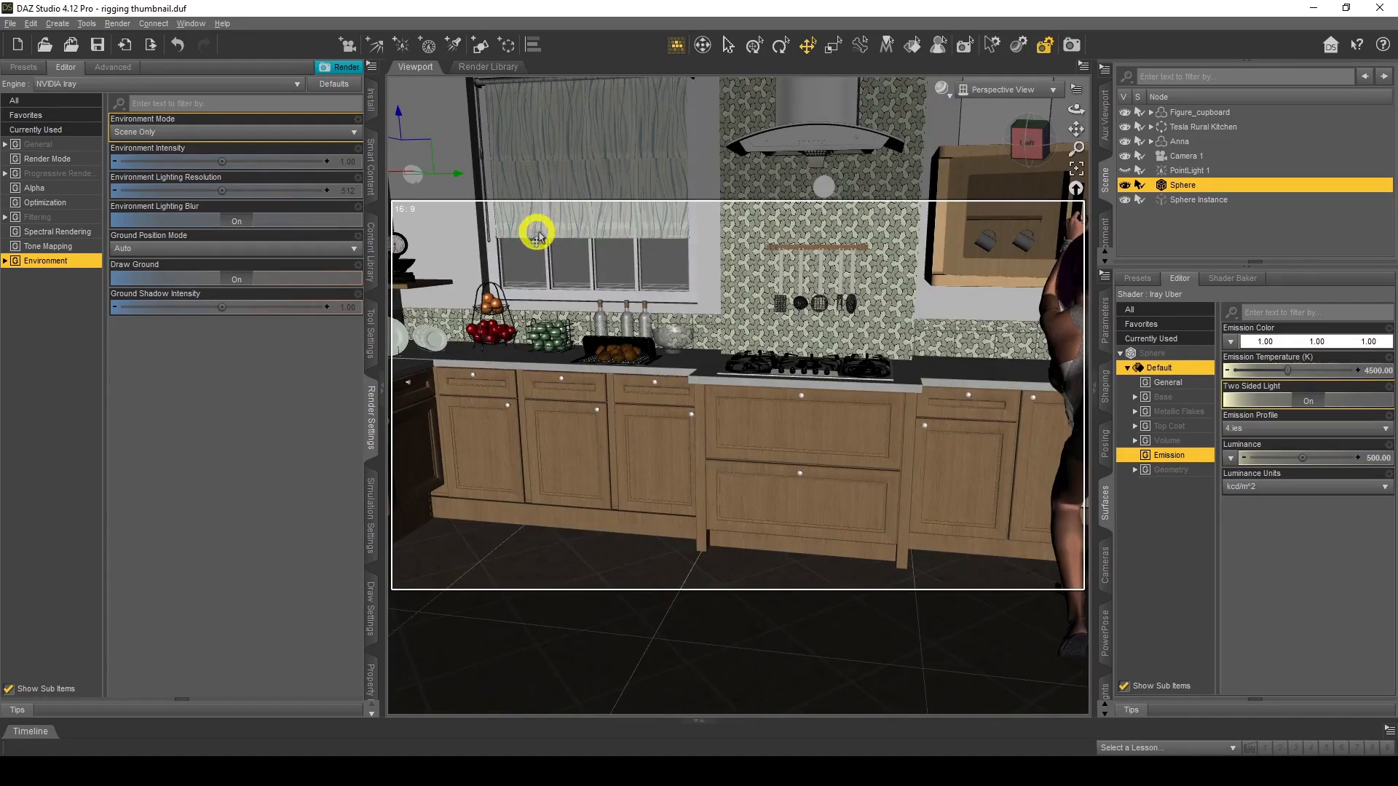
- Create another node instance of the original emissive sphere
middle_drag(537, 233, 418, 315)
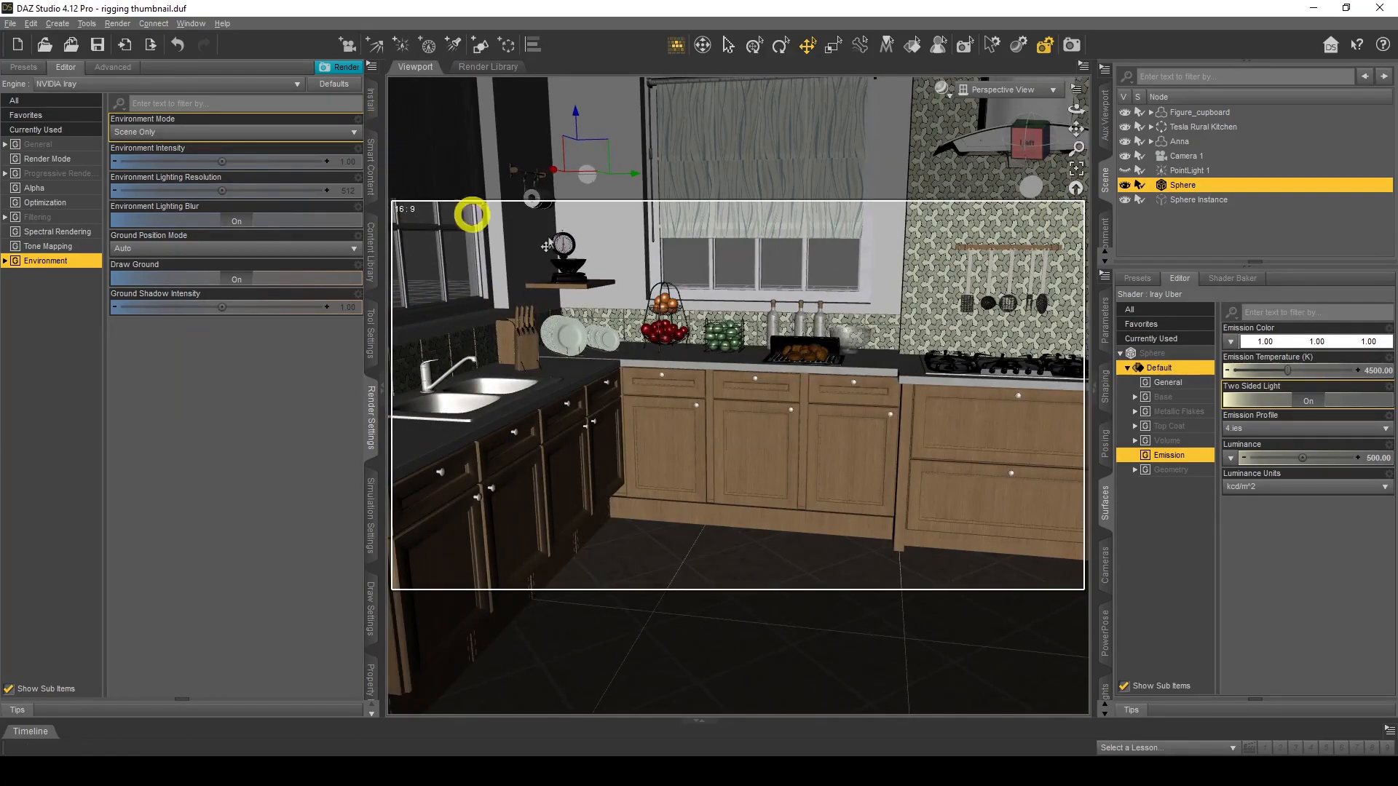
click(51, 24)
click(114, 182)
click(673, 333)
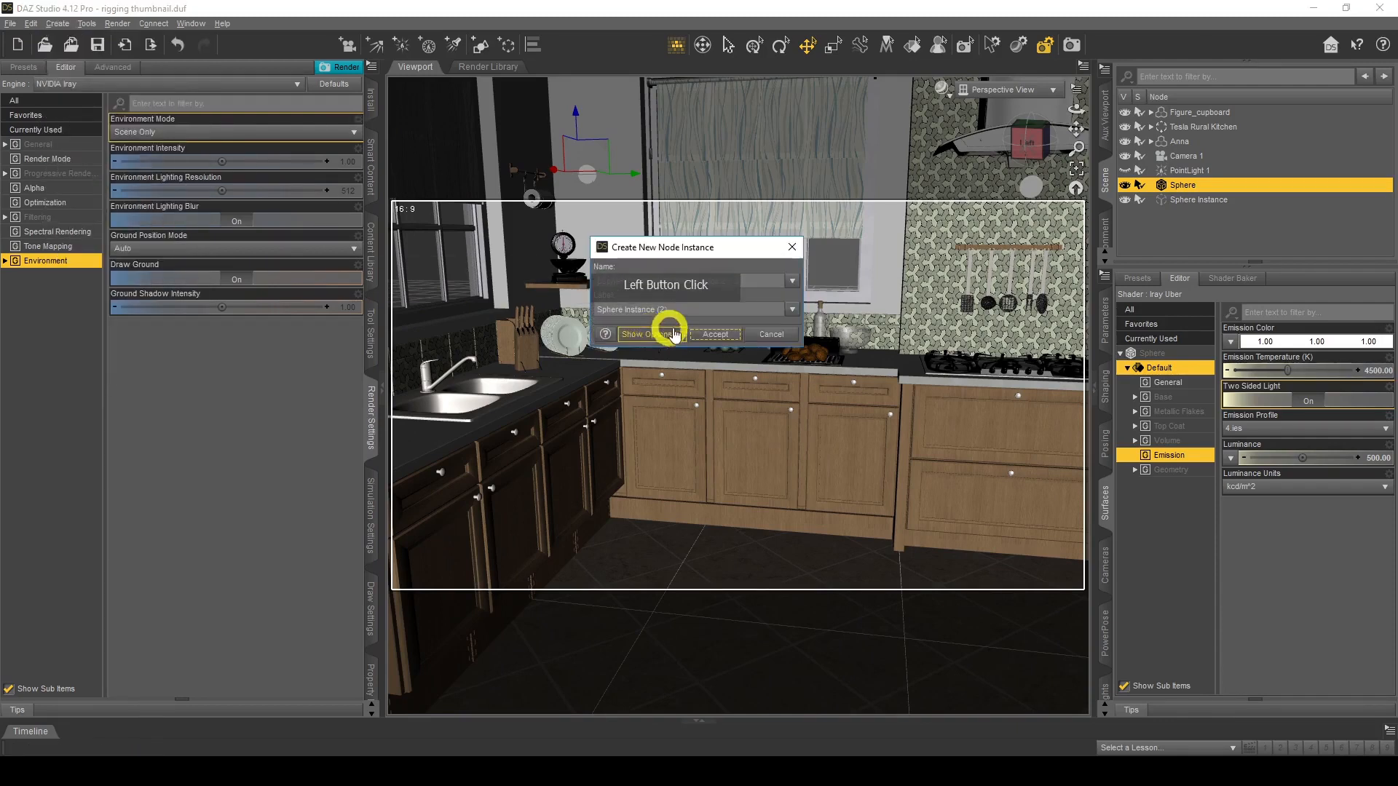
click(715, 334)
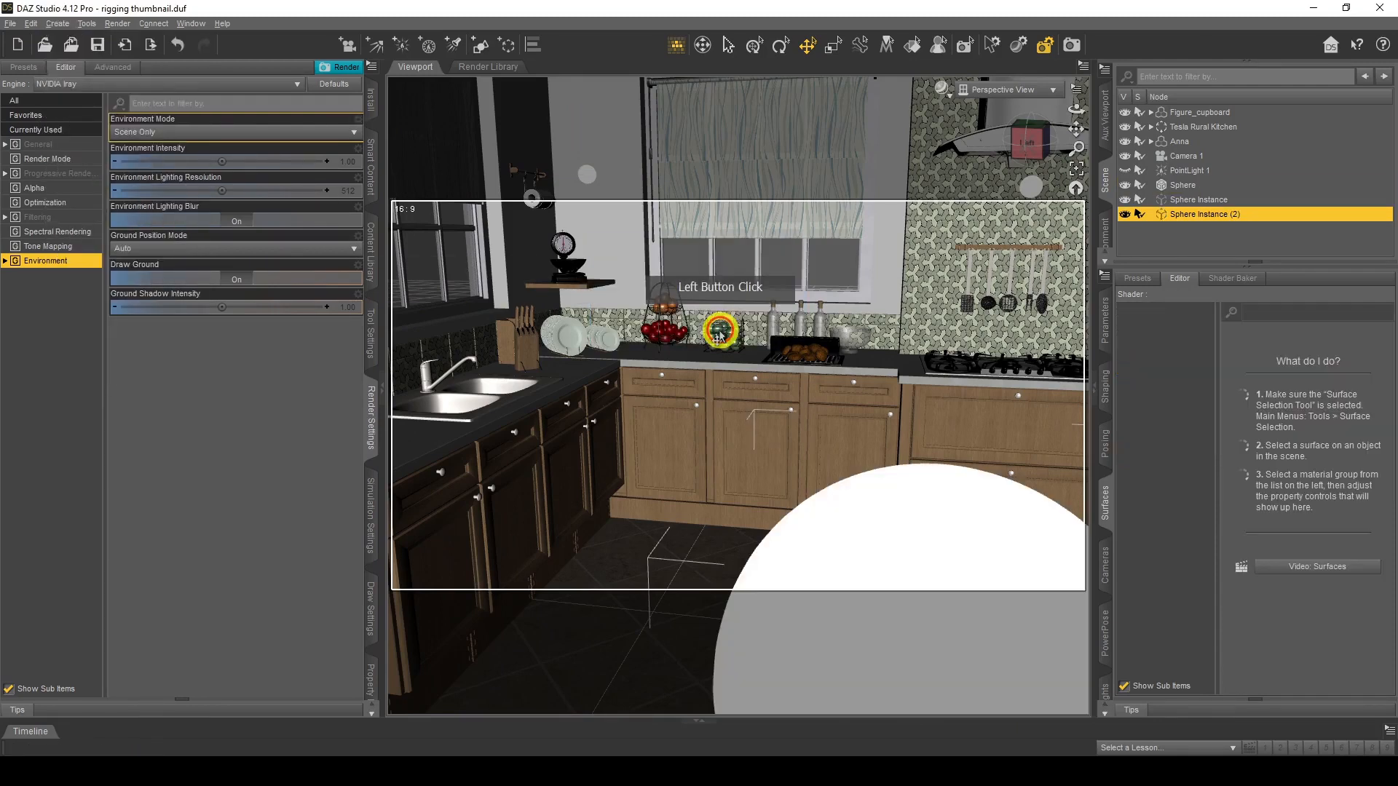
- Set the new sphere instance's scale to 10% and its X rotation to 270 degrees
click(1110, 327)
click(1382, 486)
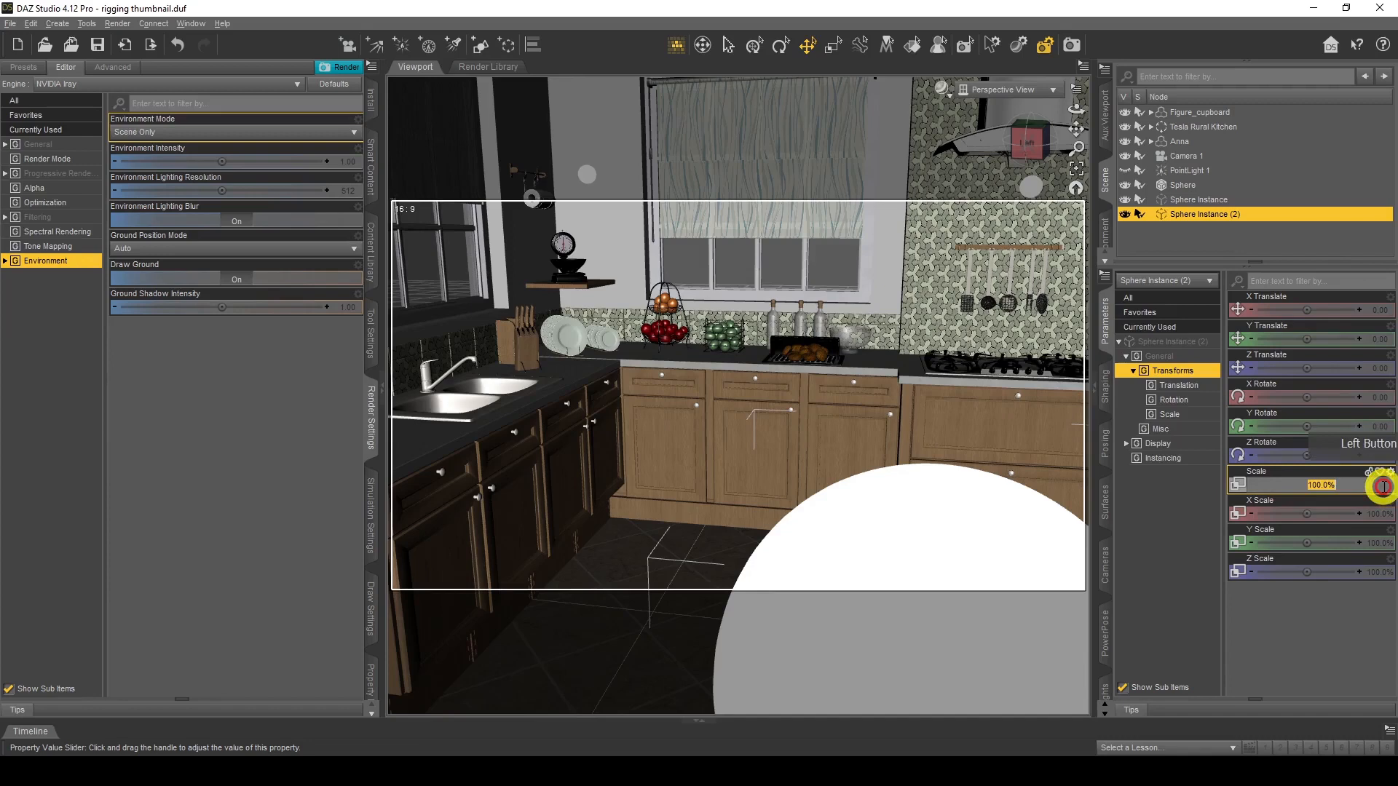
text(0)
key(Return)
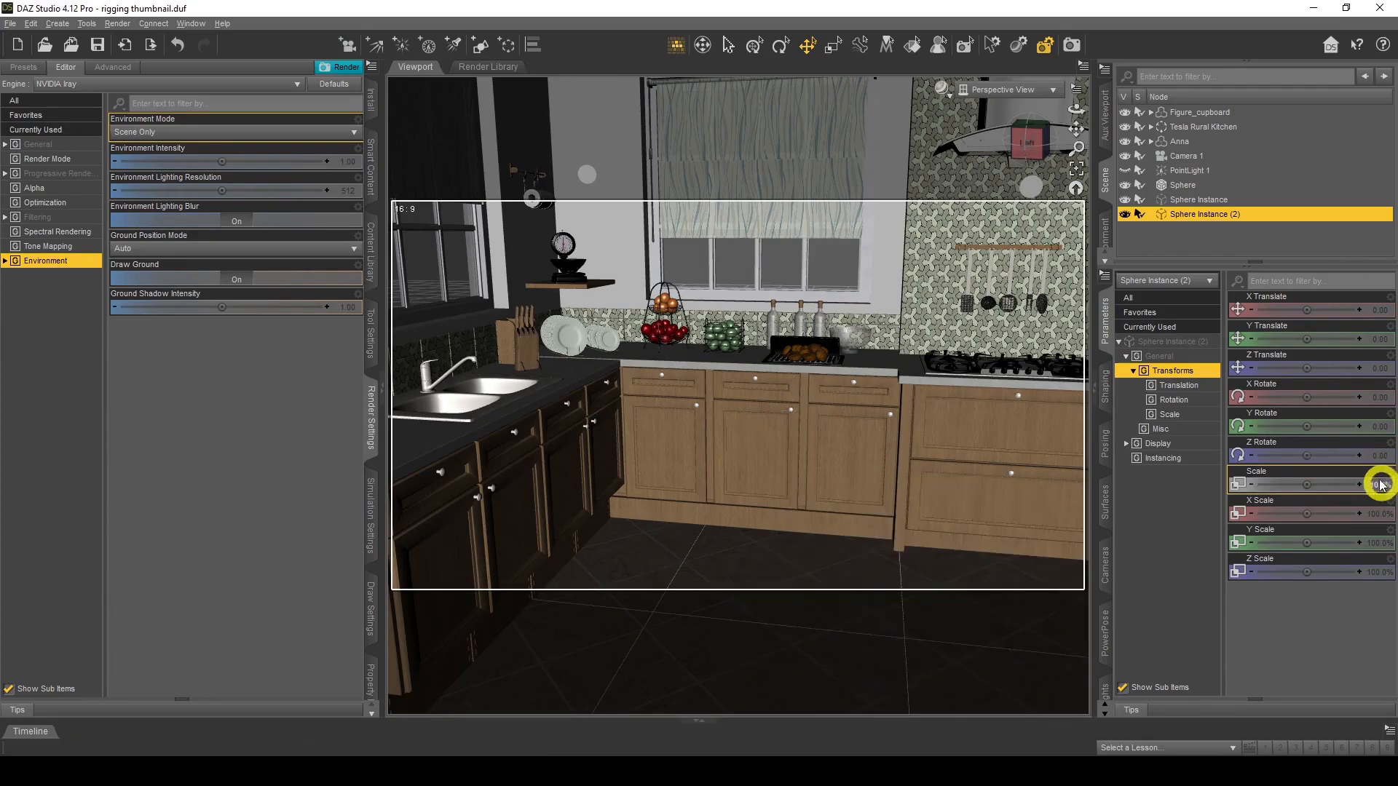
click(1378, 397)
text(270)
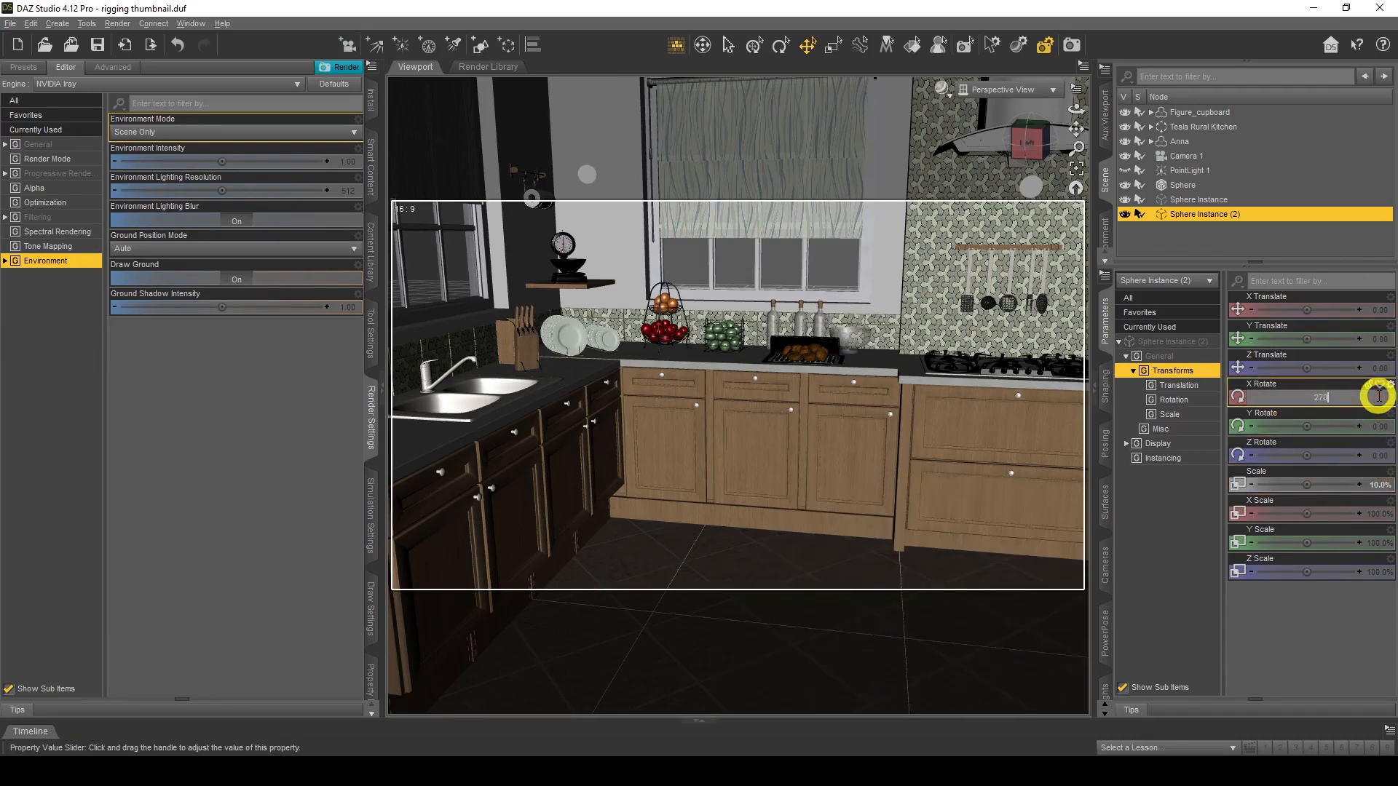
key(Return)
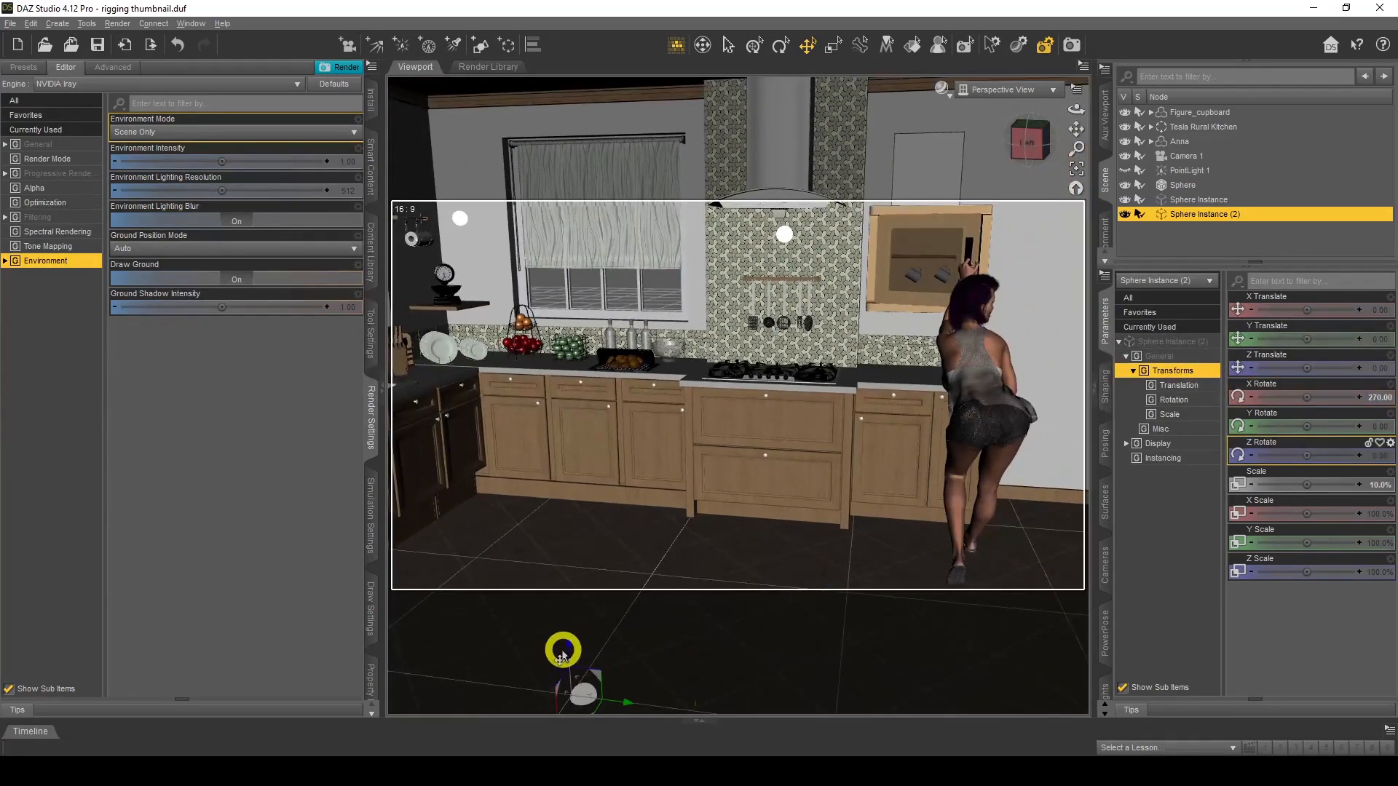
- Move the second sphere instance above the sink, in front of the window blind, at about X -97, Y 231, Z 198
drag(567, 647, 558, 246)
drag(589, 311, 379, 307)
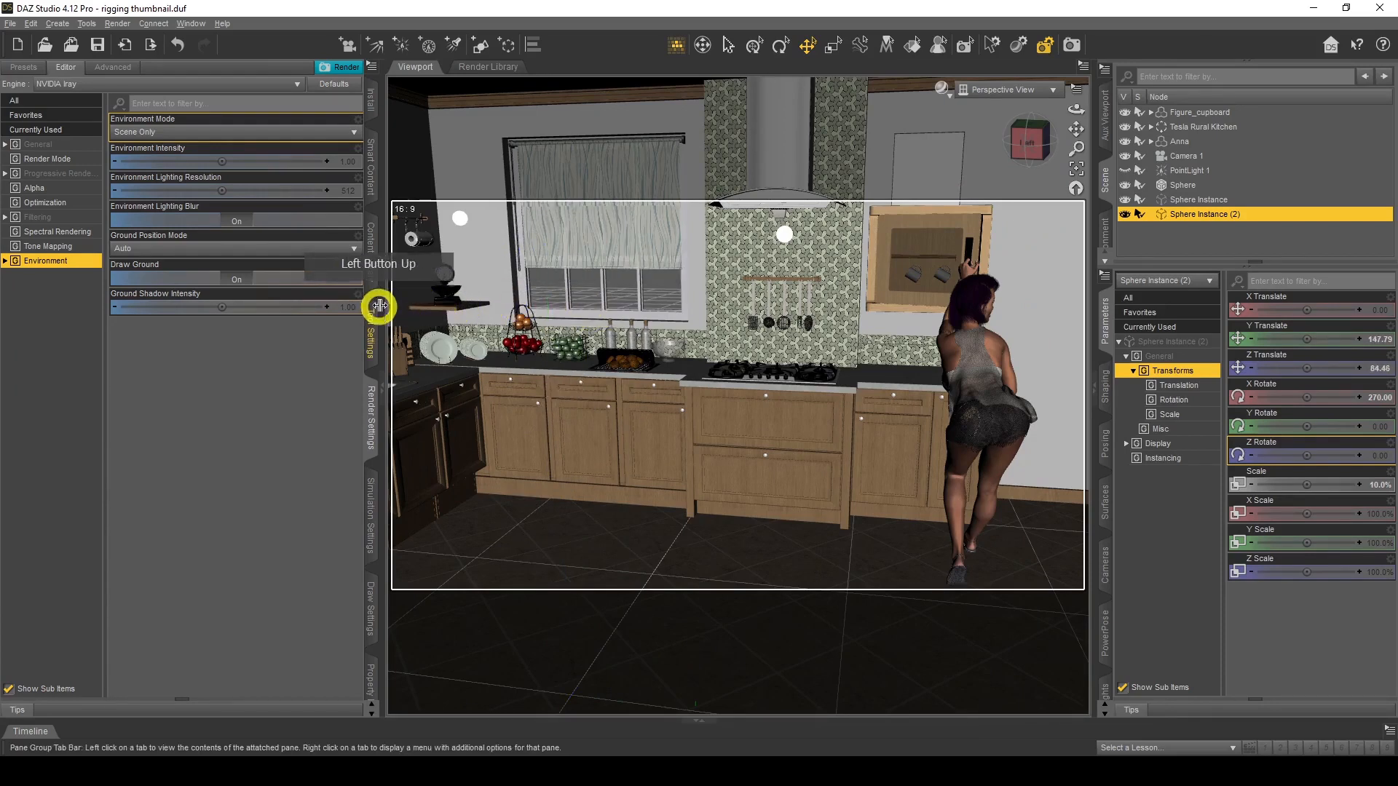
middle_drag(397, 321, 527, 327)
drag(772, 309, 477, 305)
drag(1073, 114, 1063, 92)
middle_drag(767, 148, 792, 200)
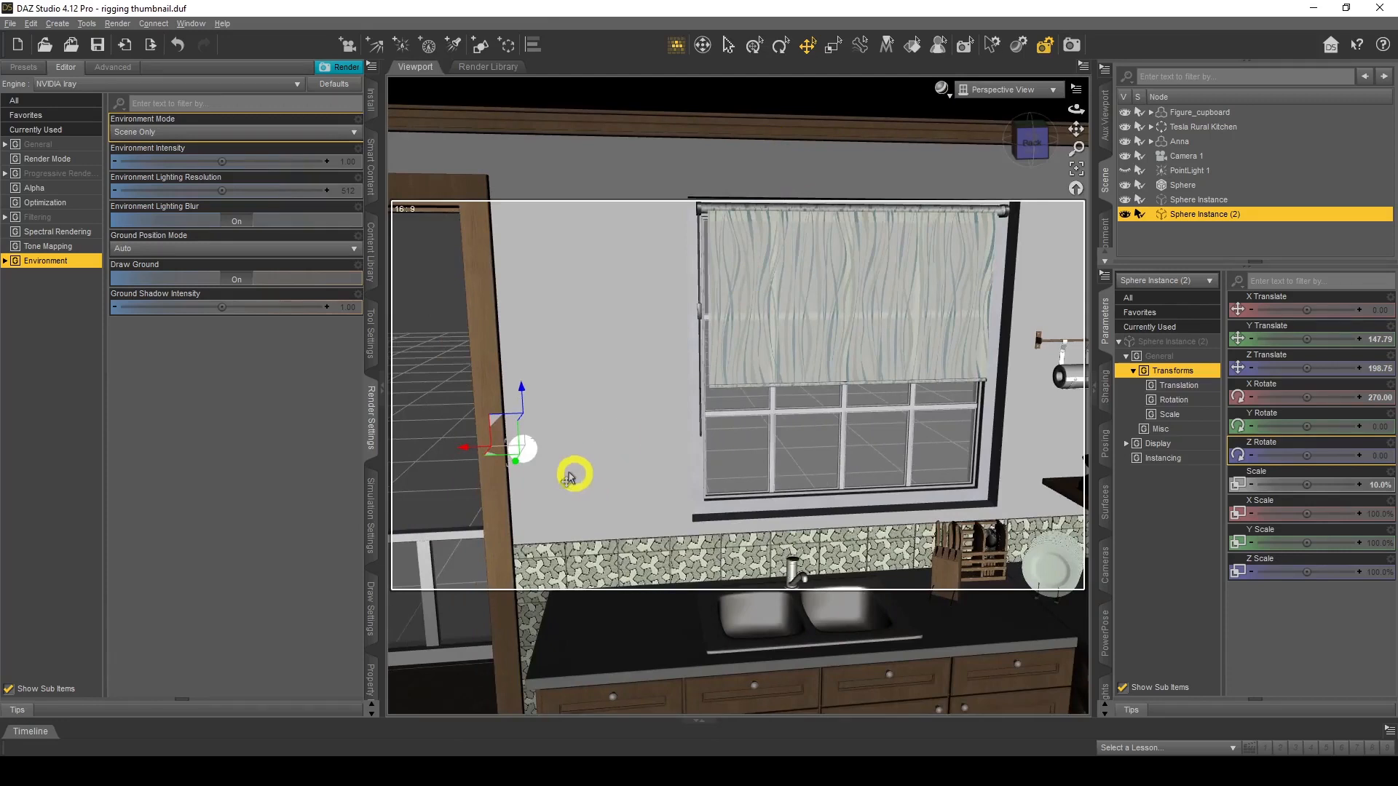
drag(466, 451, 784, 149)
click(793, 440)
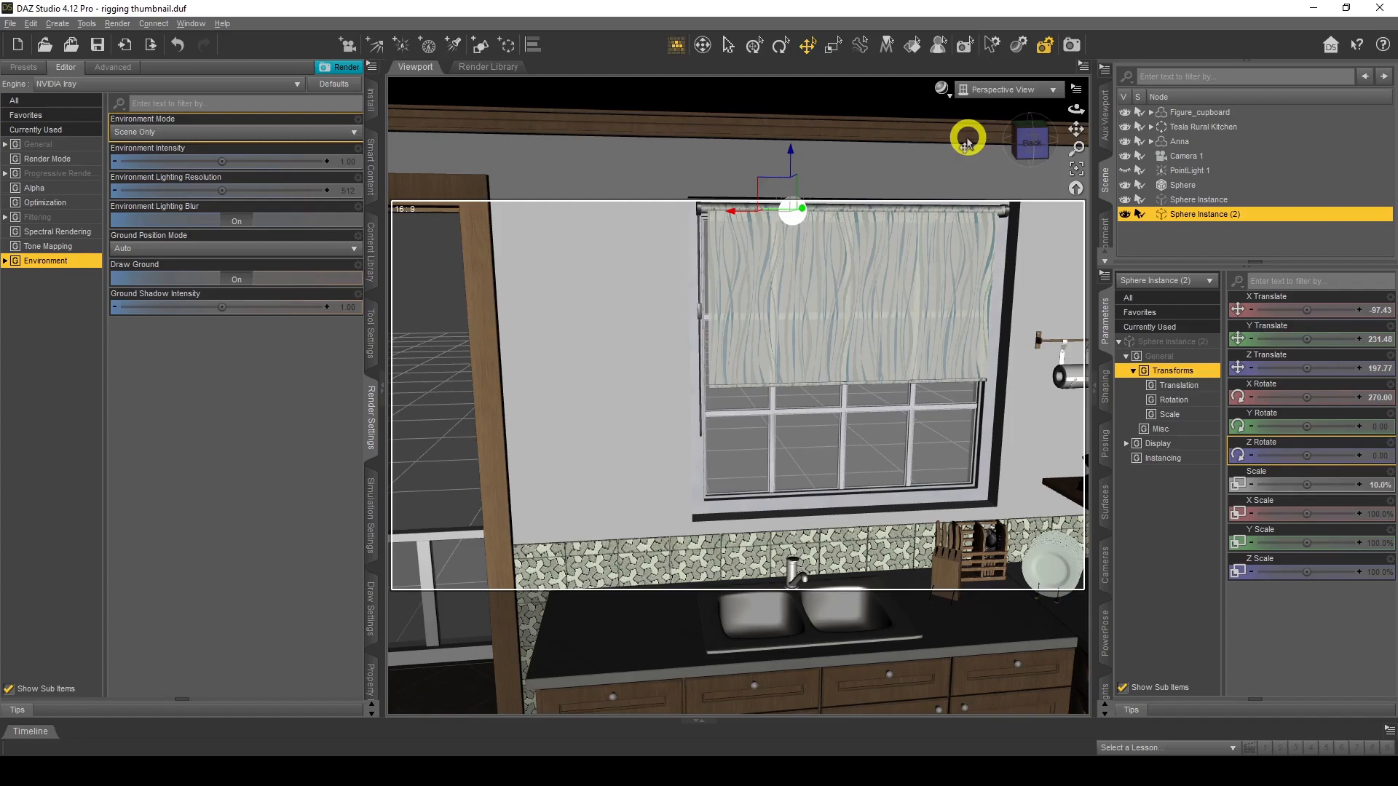
- Preview the light above the sink in NVIDIA Iray and examine the overall lighting through Camera 1
scroll(967, 142, down, 2)
click(941, 88)
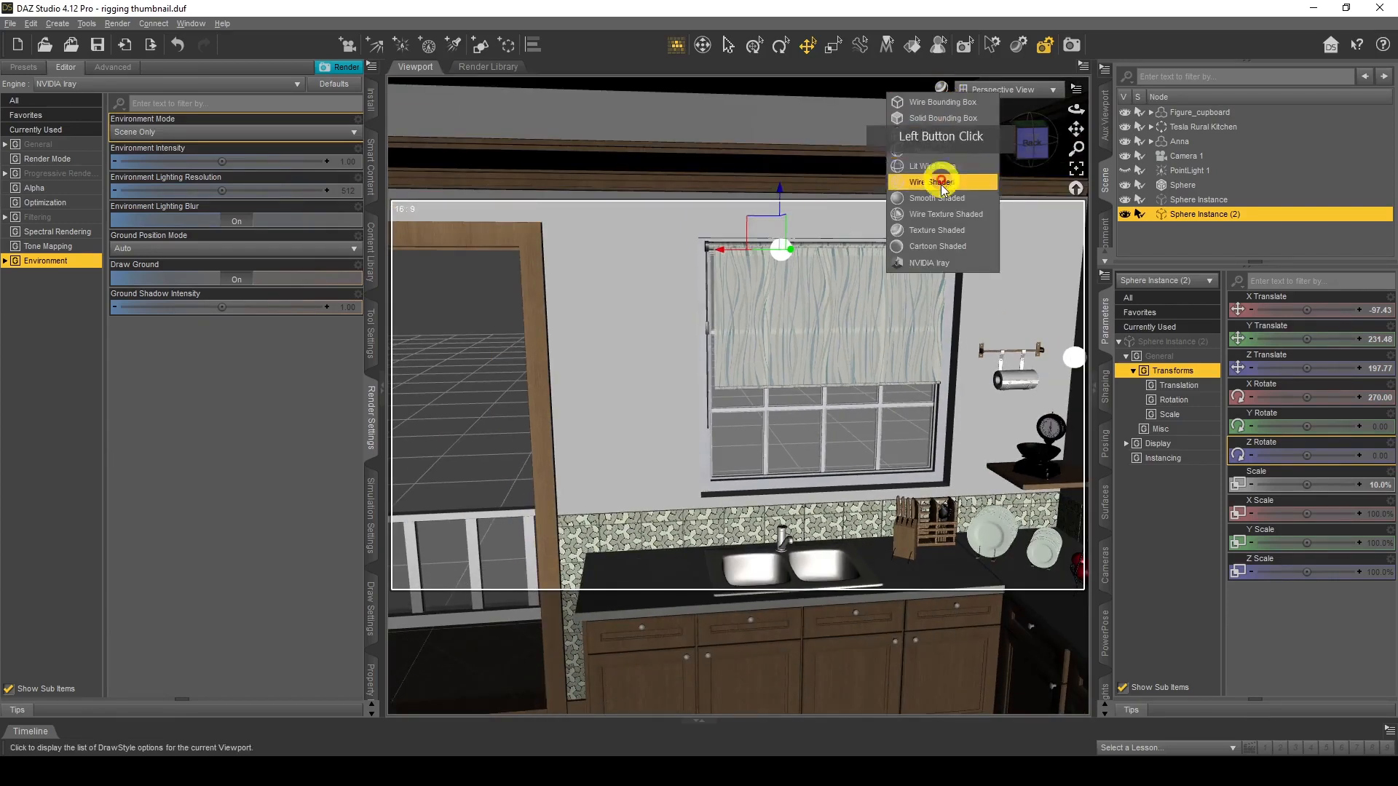
click(944, 267)
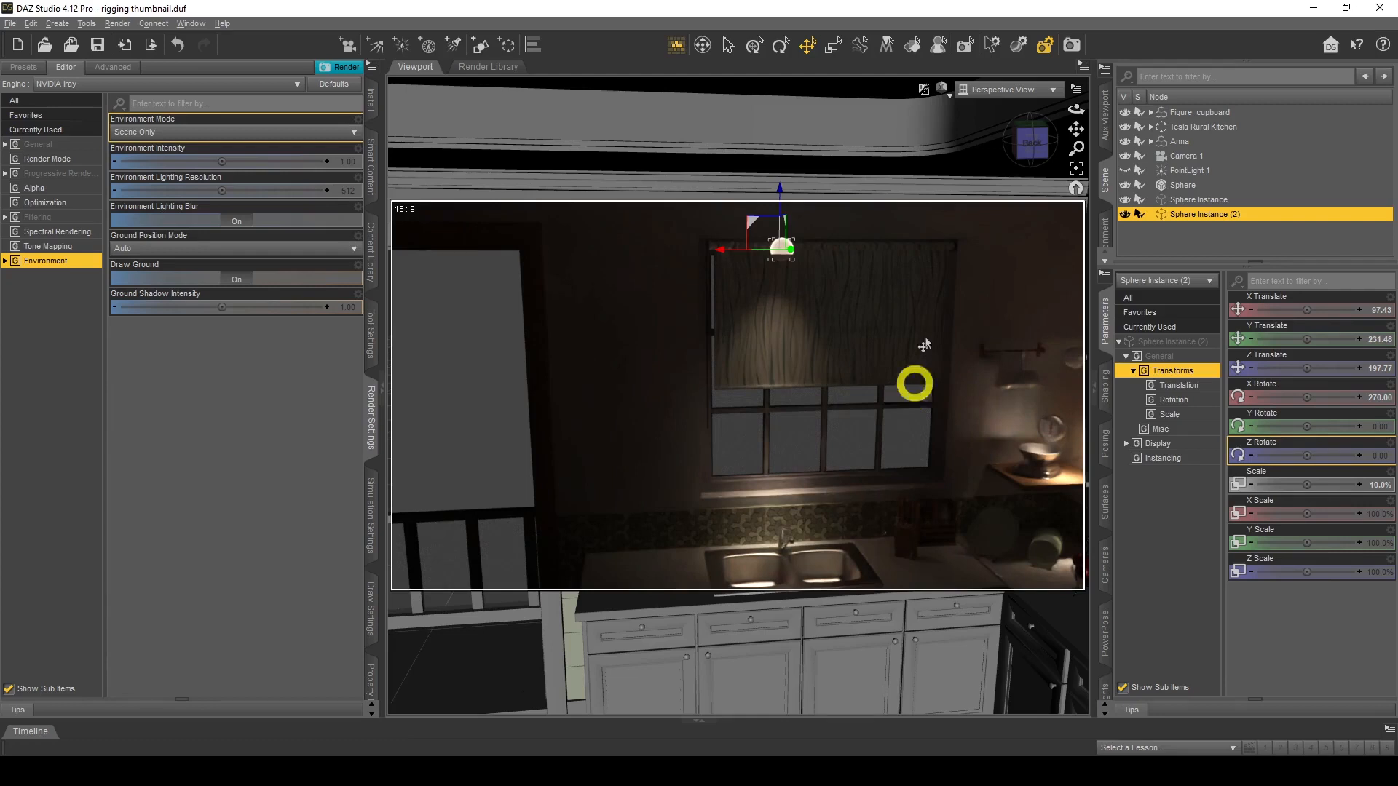
click(980, 90)
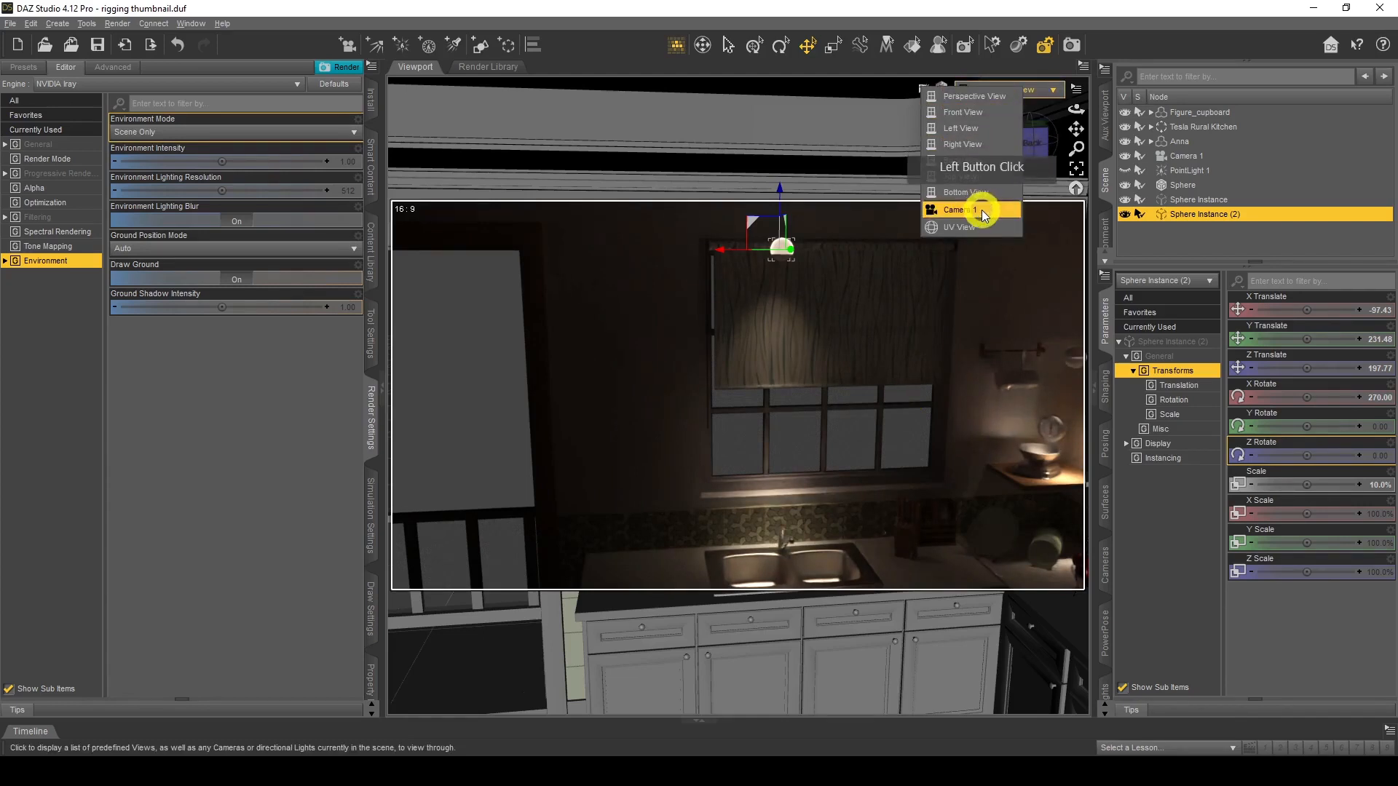
click(981, 210)
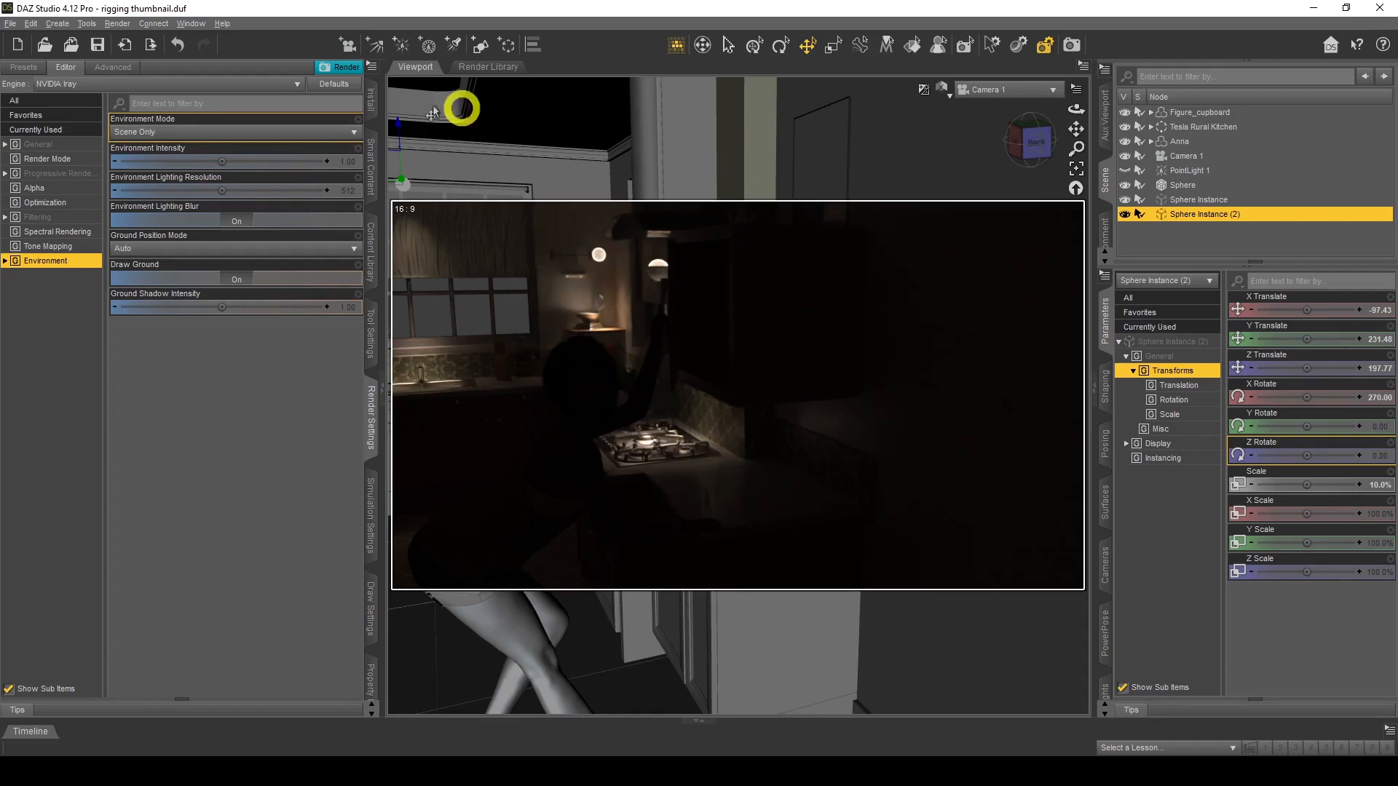
- Return the viewport to Texture Shaded display in Perspective View
click(57, 24)
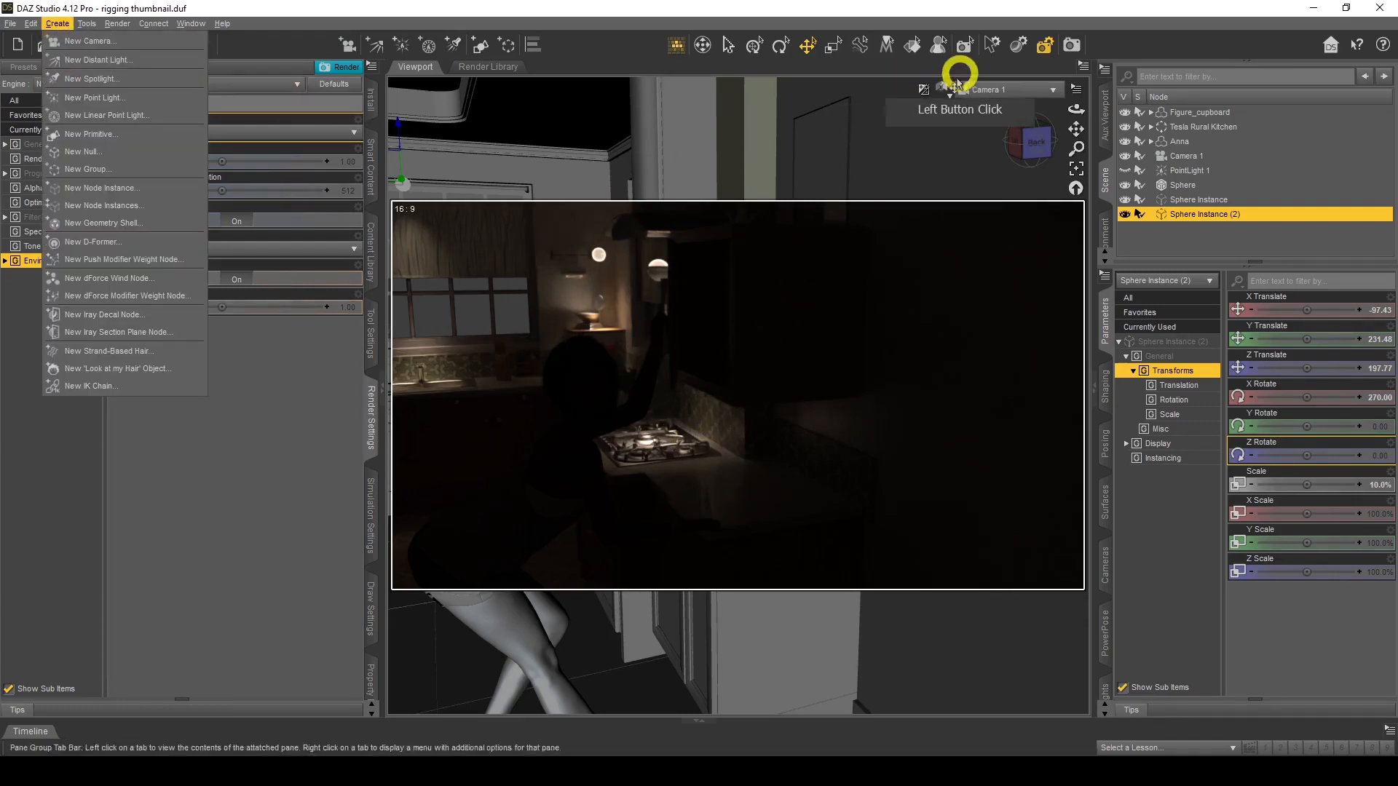
click(942, 88)
click(943, 227)
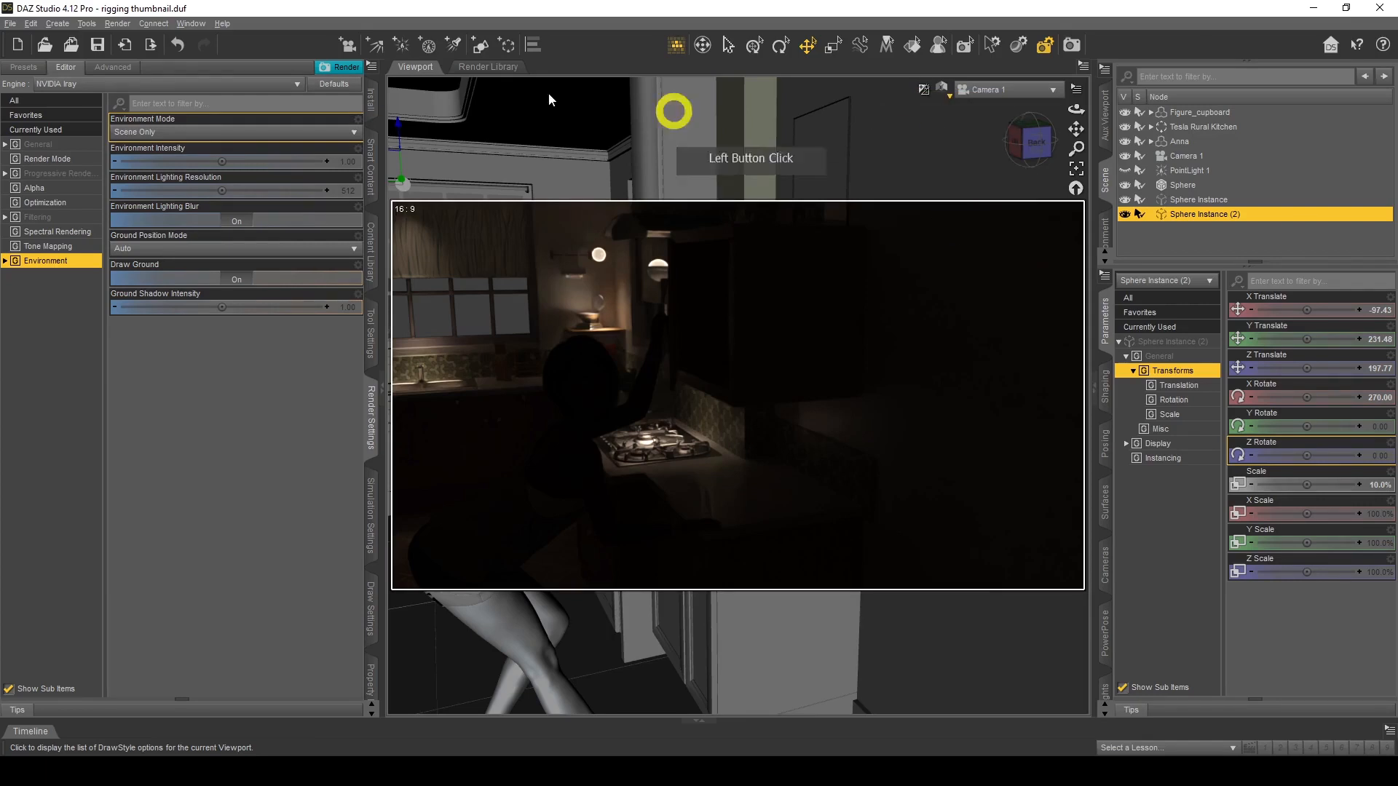
click(979, 89)
click(994, 103)
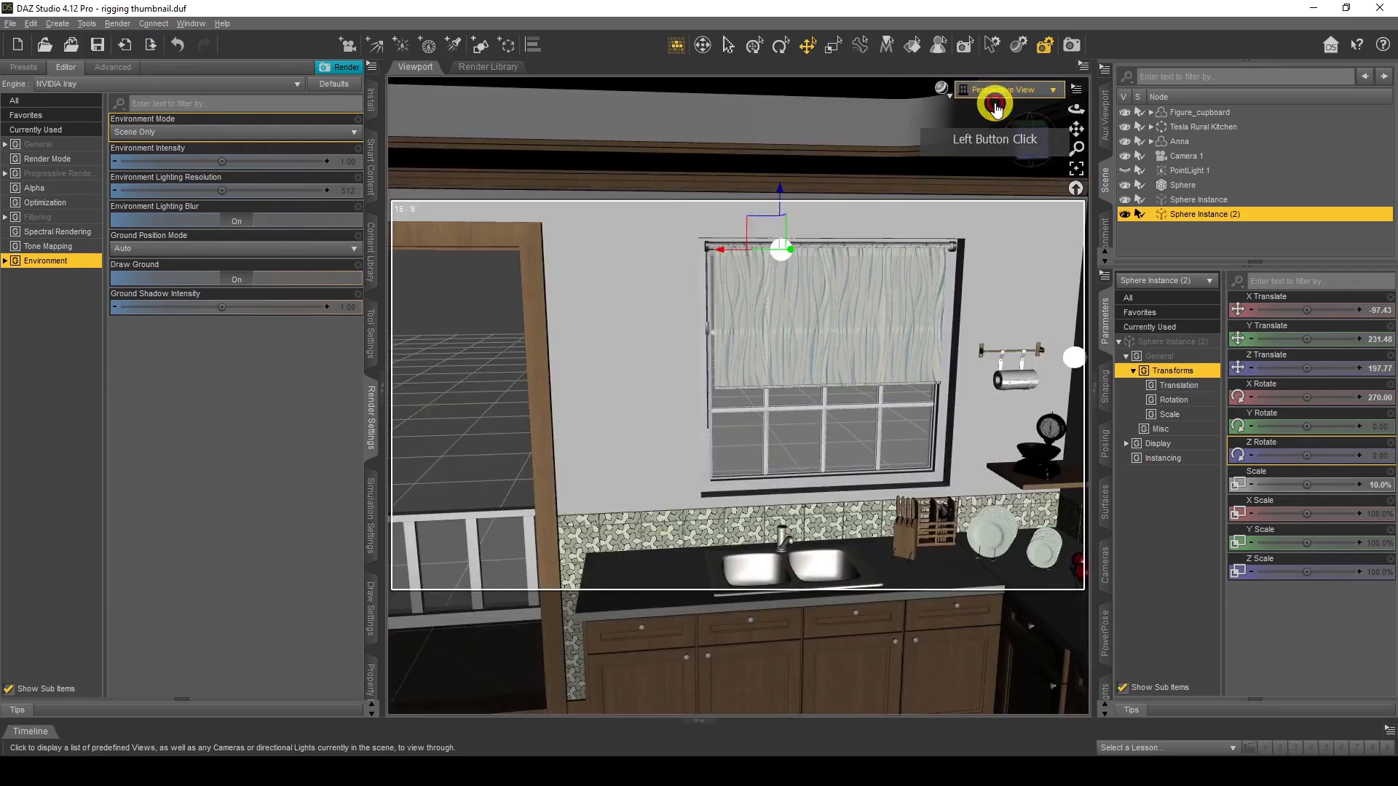
- Create a new sphere primitive at the world center with a 1 m diameter and select it in the scene
click(63, 24)
click(93, 124)
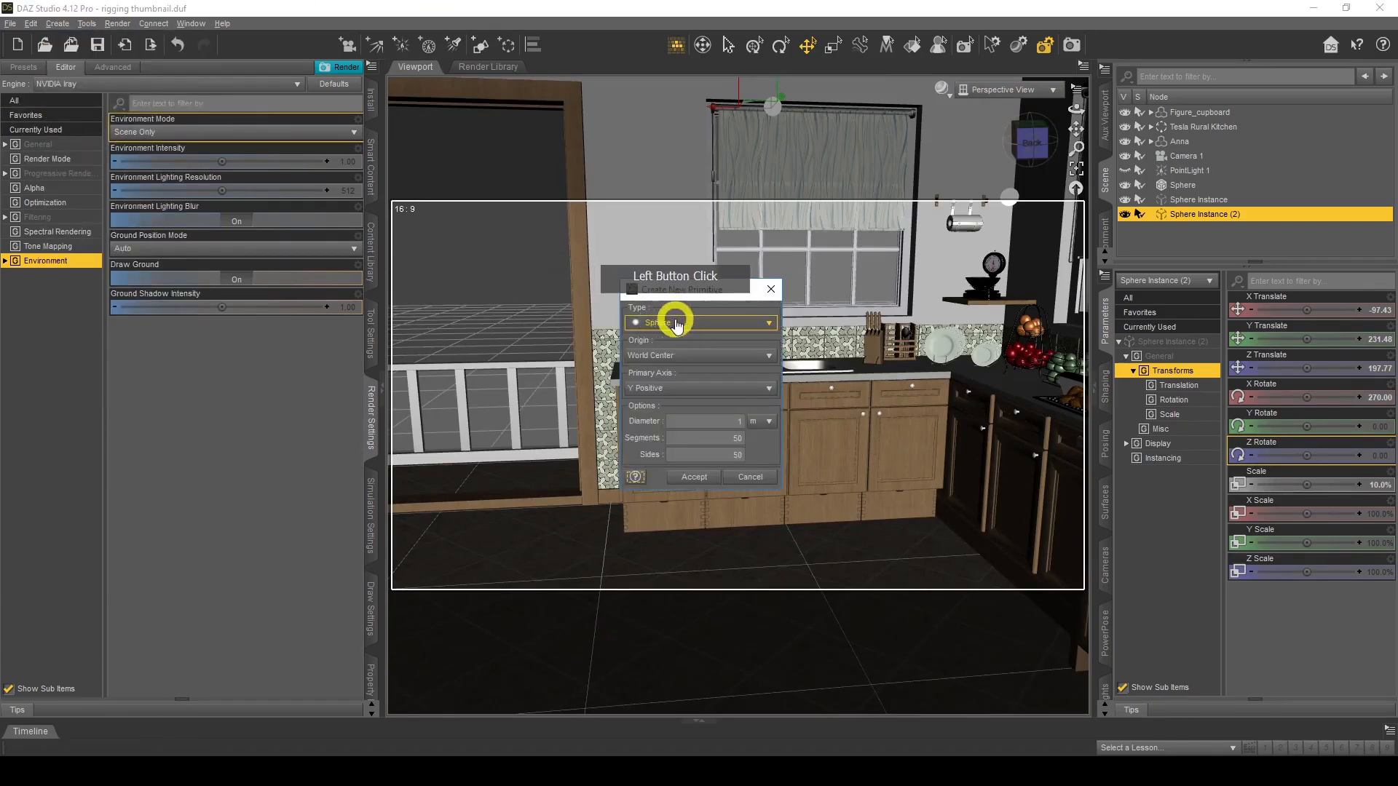
click(694, 477)
click(855, 477)
click(1229, 257)
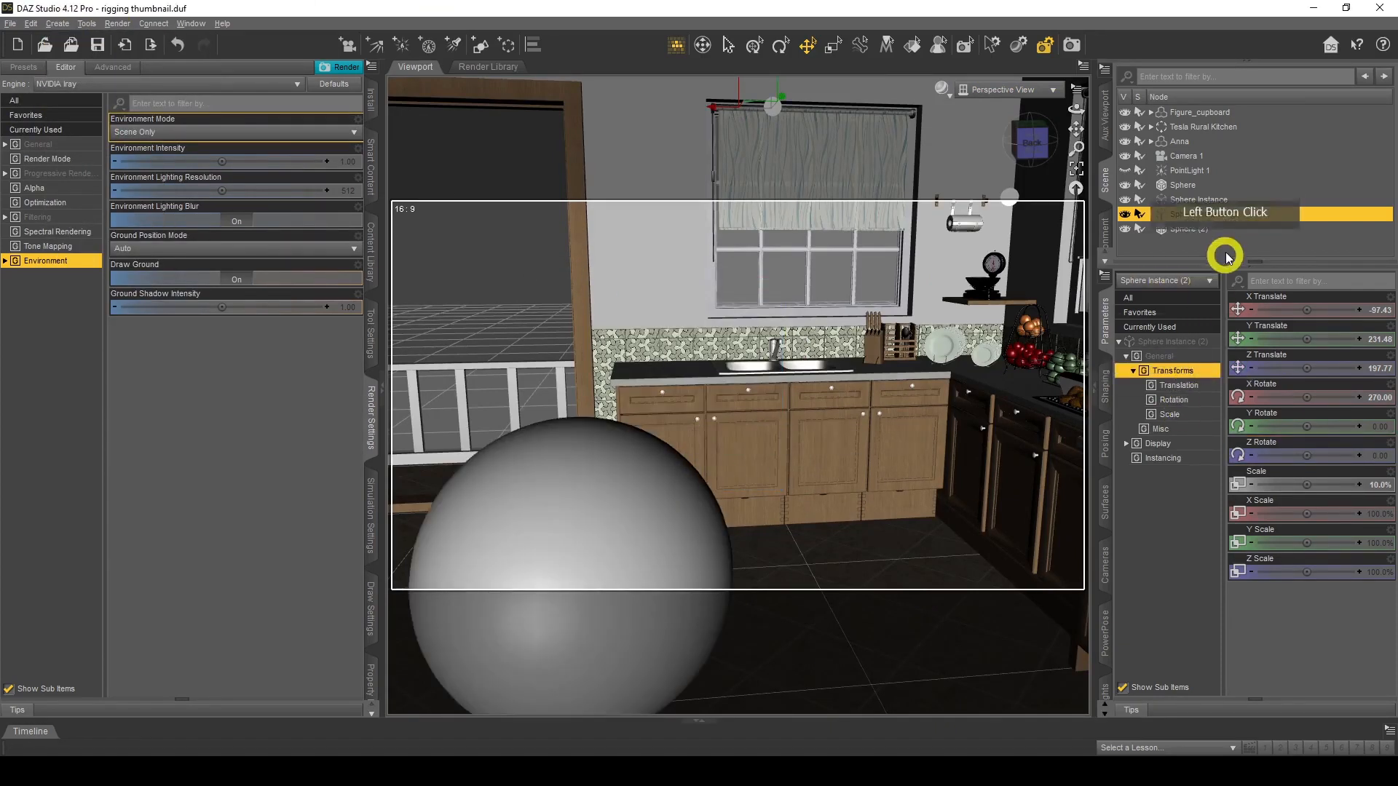
click(1190, 228)
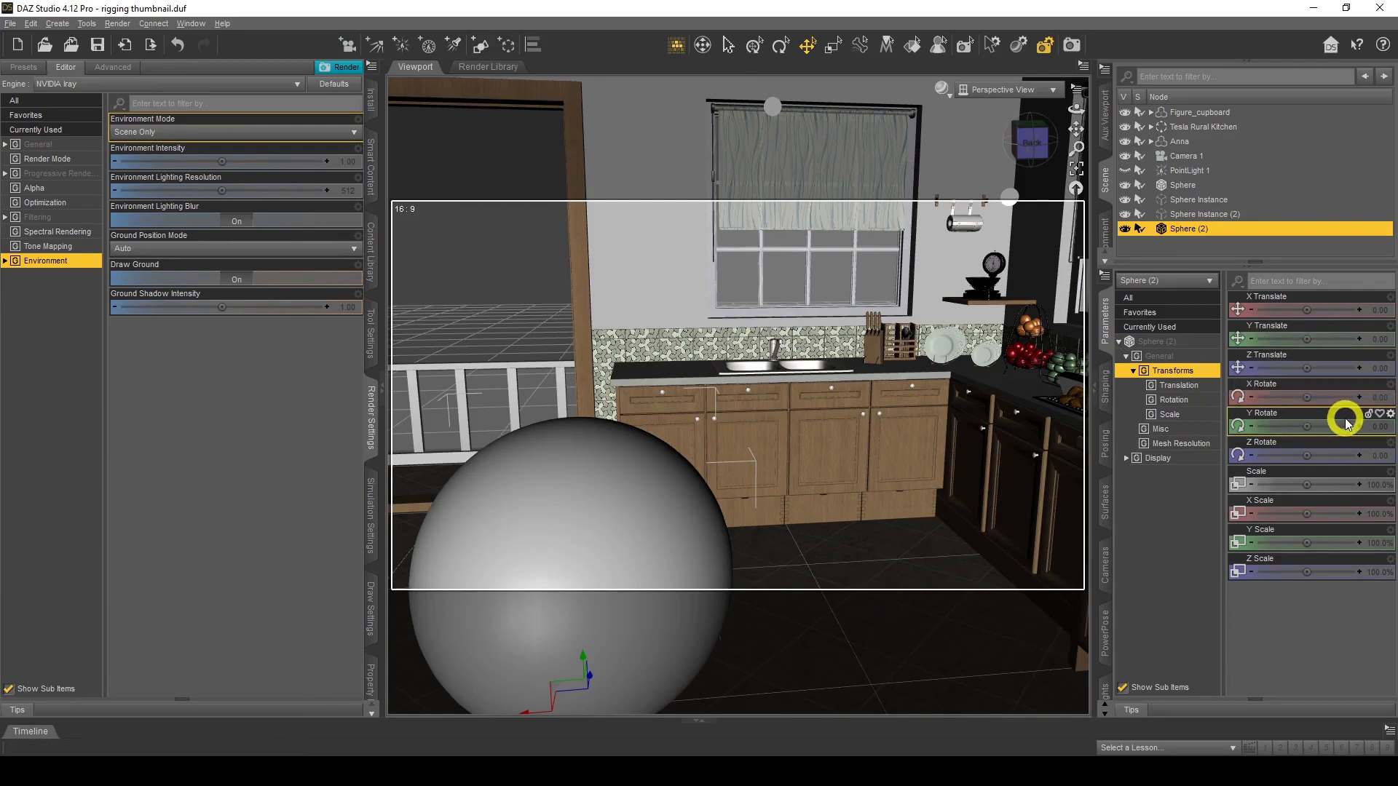
- Scale the new sphere down to 10% and rotate it 270 degrees on X
click(1384, 486)
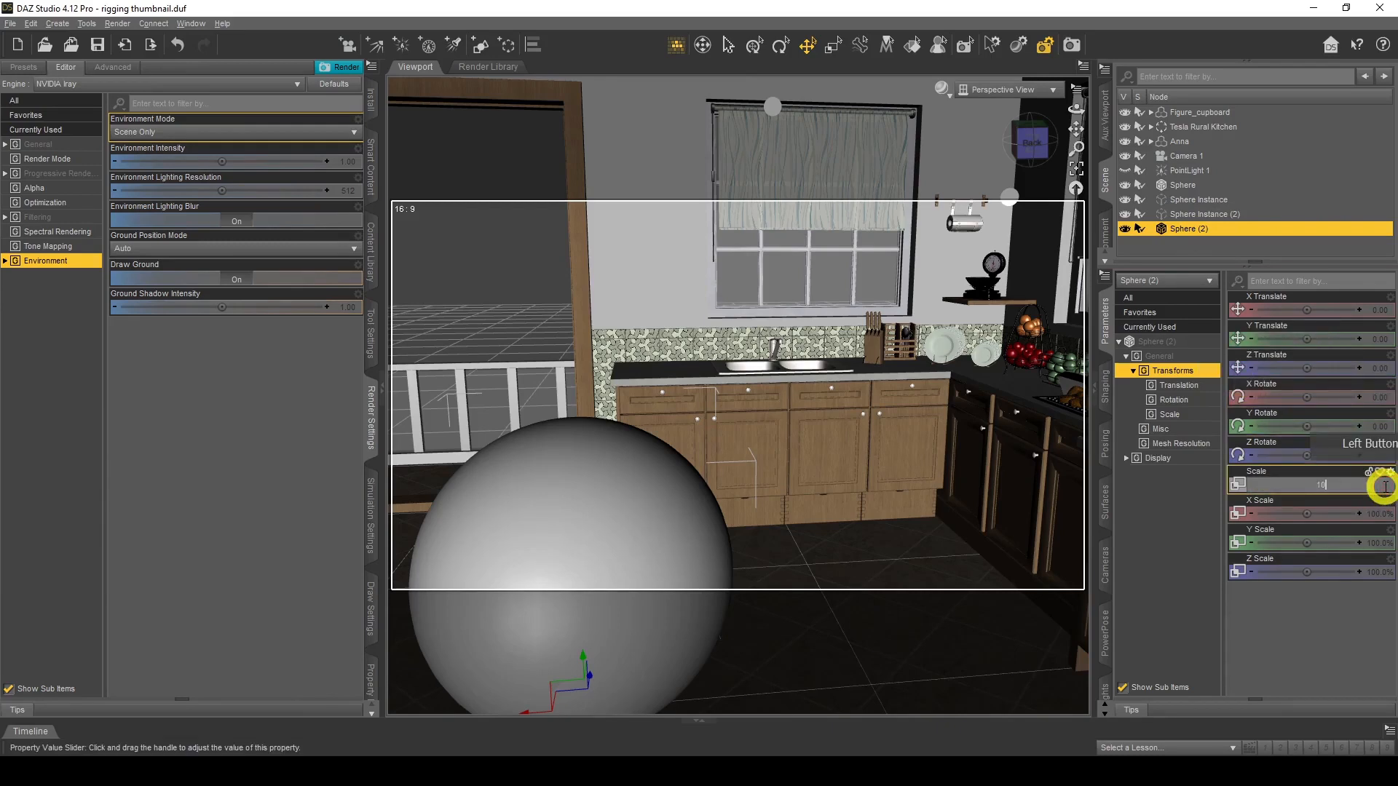
key(Return)
click(1380, 398)
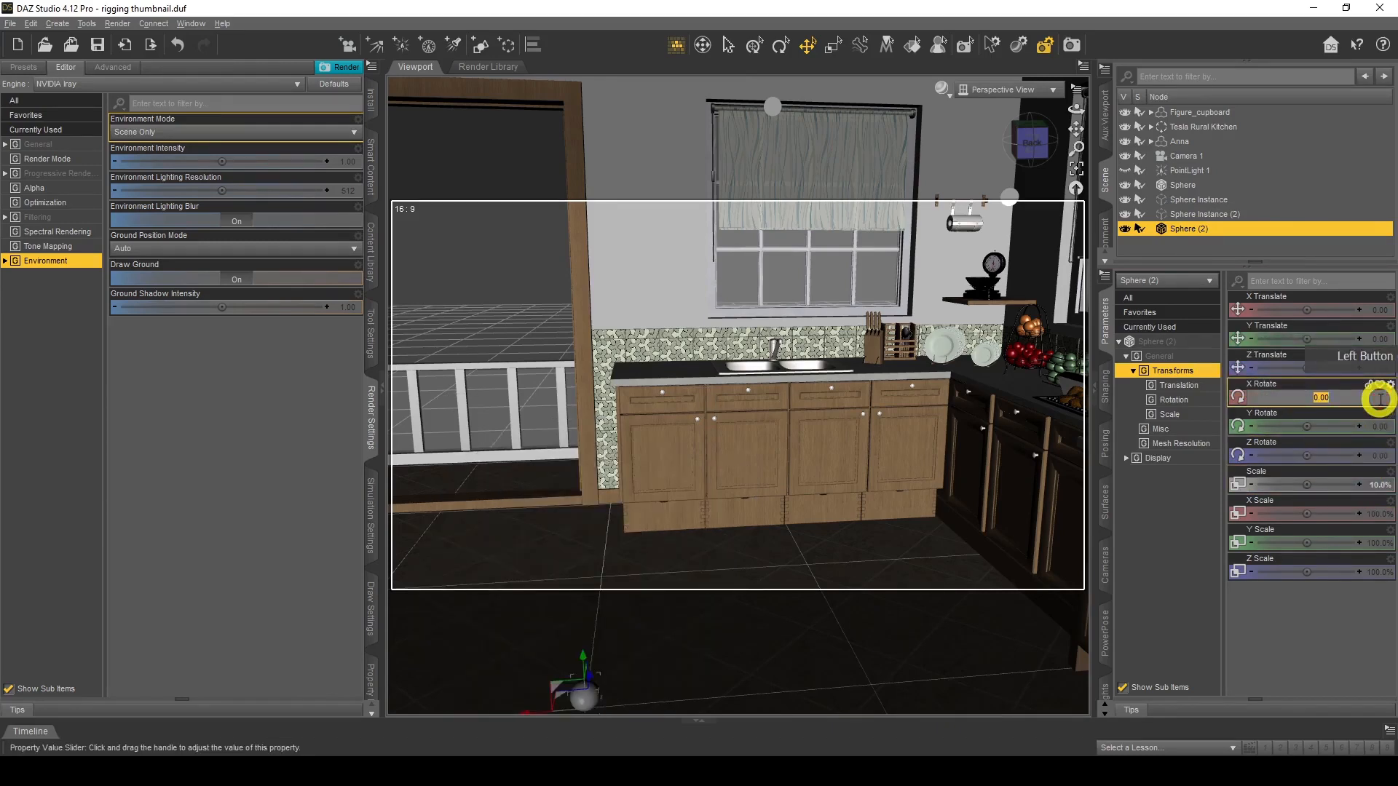
key(Return)
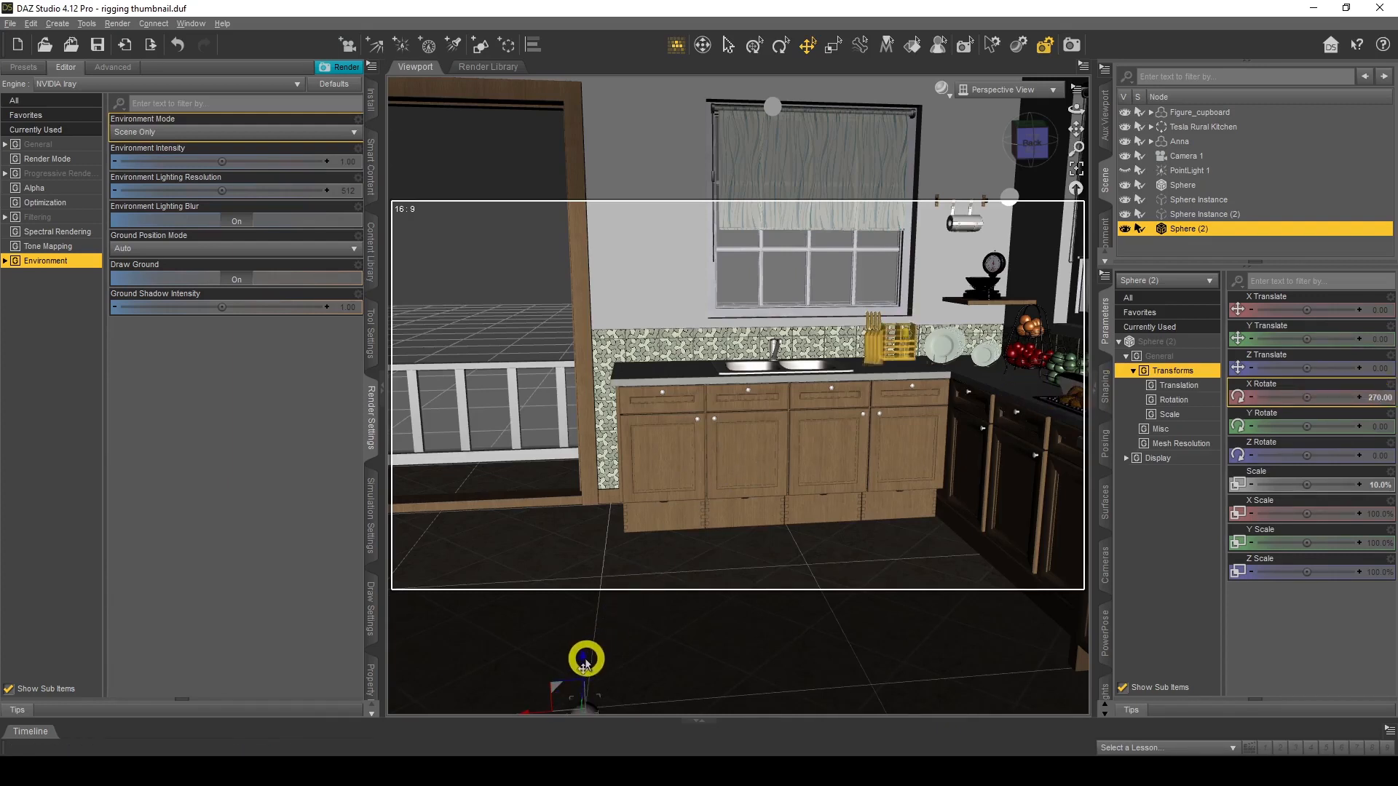
- Move the sphere up beside the range hood near the open wall cupboard, at about X -184, Y 200, Z -159
drag(587, 660, 582, 253)
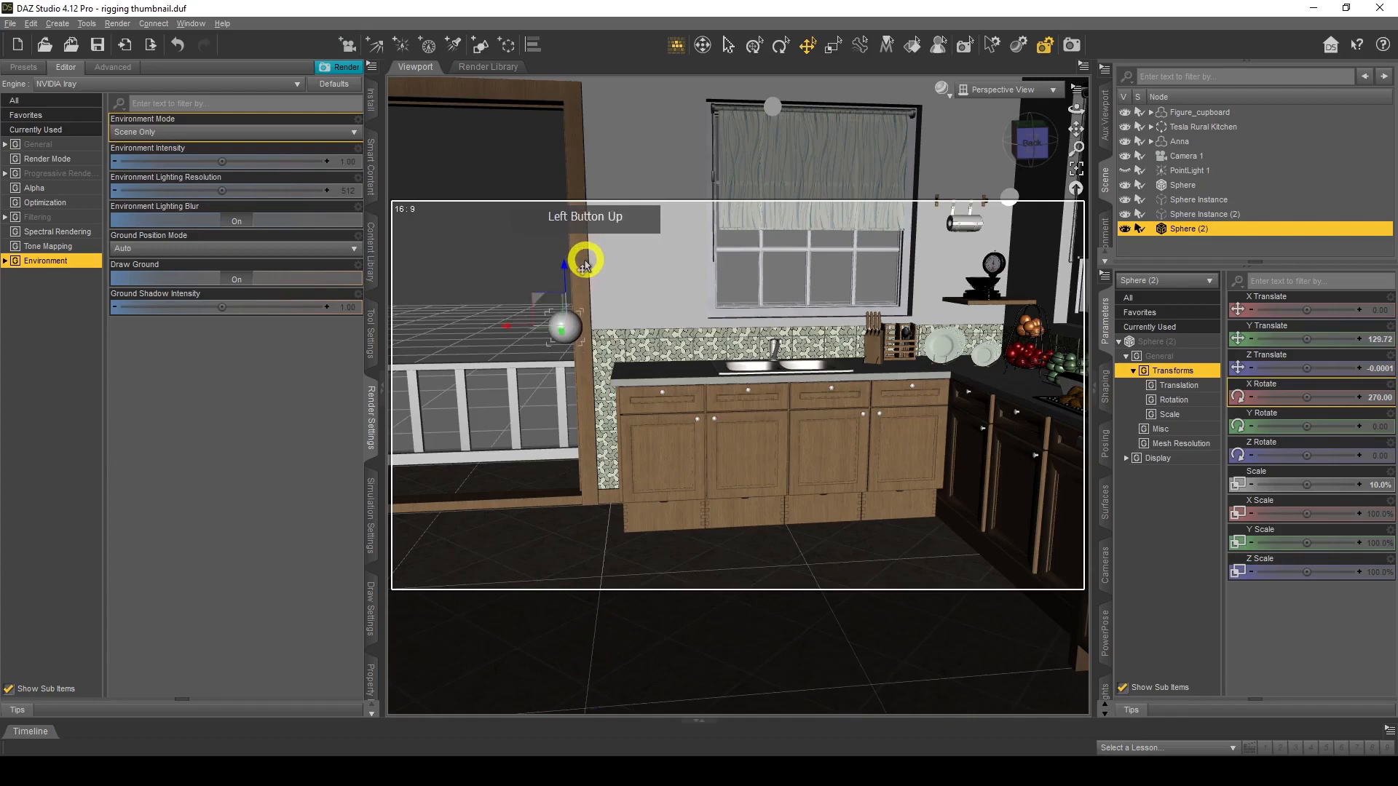
drag(506, 330, 1076, 335)
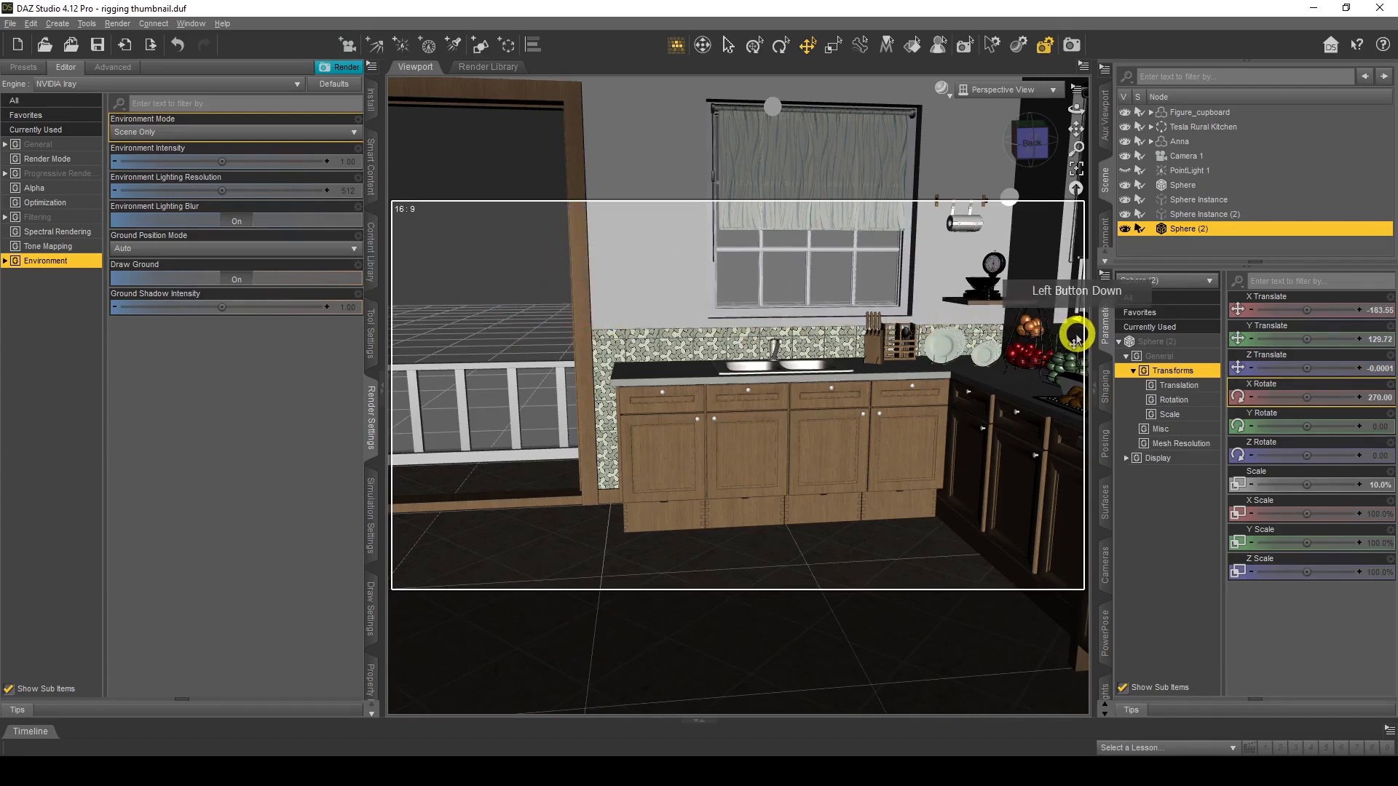
drag(1073, 110, 1071, 112)
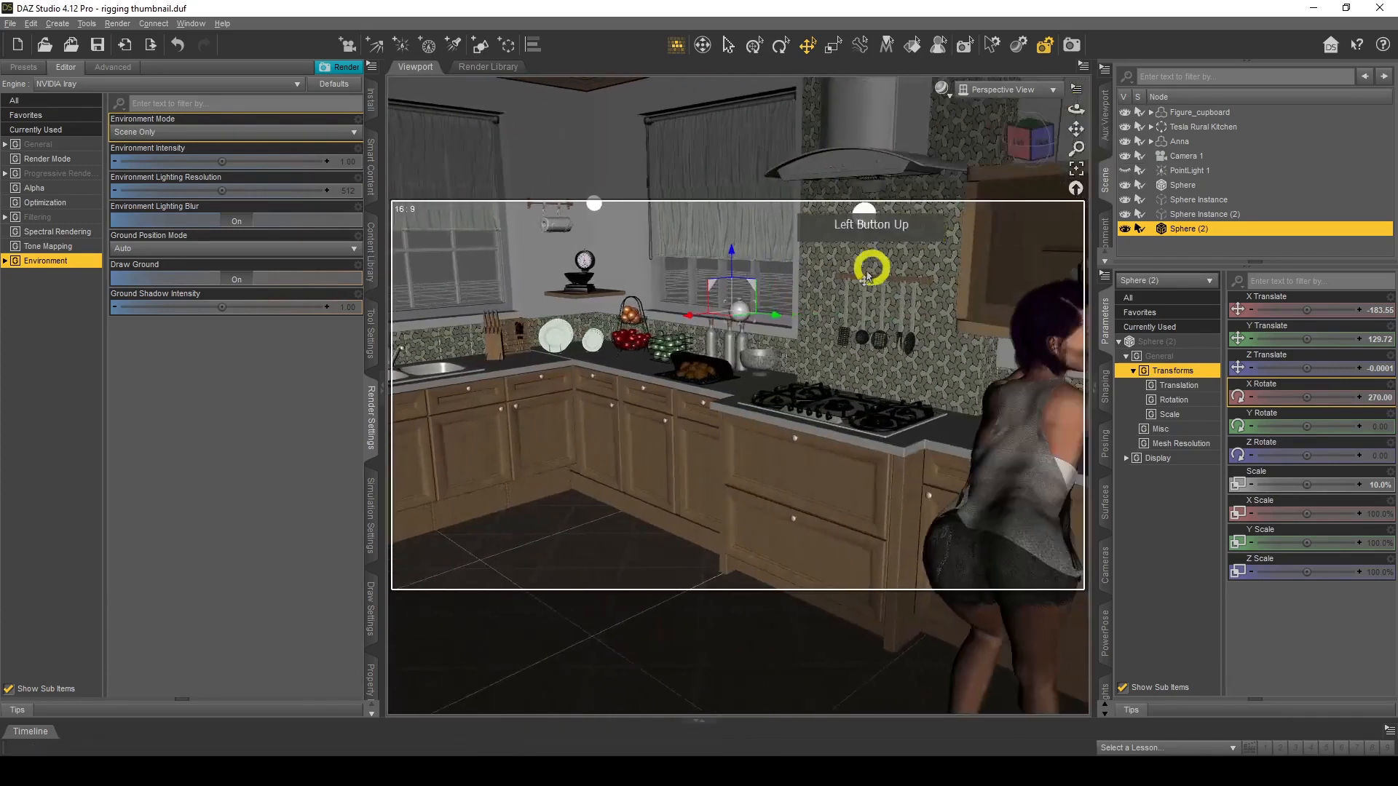
drag(691, 318, 994, 44)
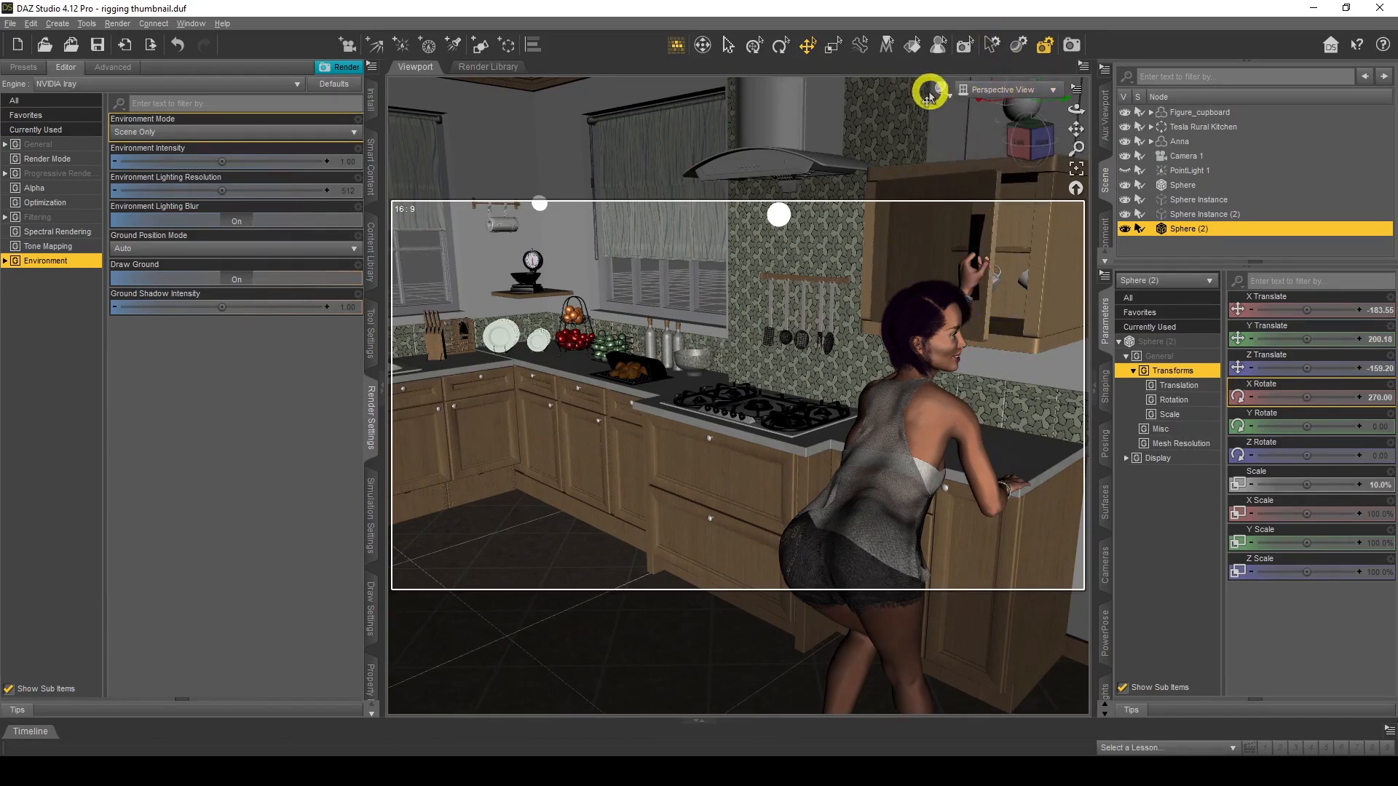
middle_drag(819, 132, 832, 128)
drag(1077, 111, 1076, 111)
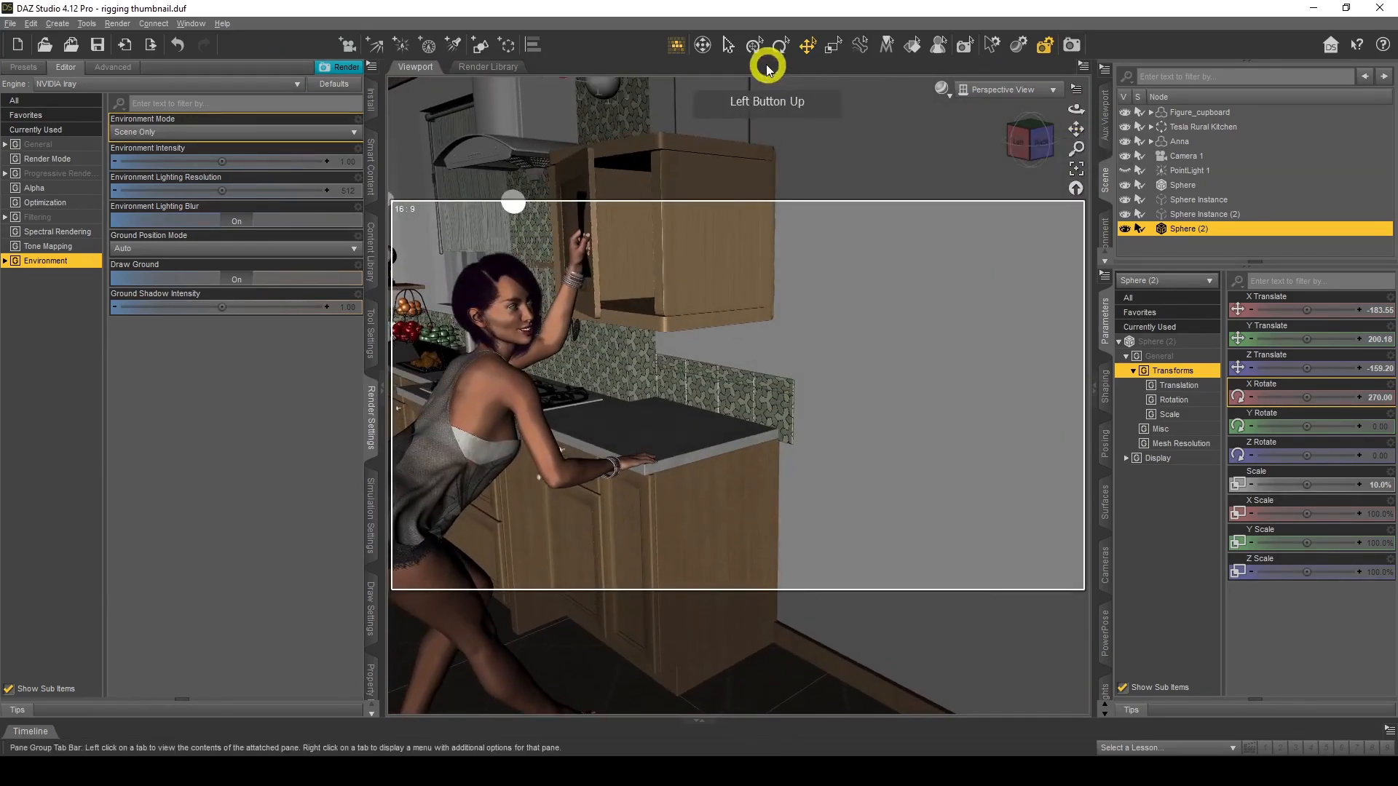
- Switch the viewport to an NVIDIA Iray preview with the new sphere above the open cupboard in view
click(941, 88)
click(766, 352)
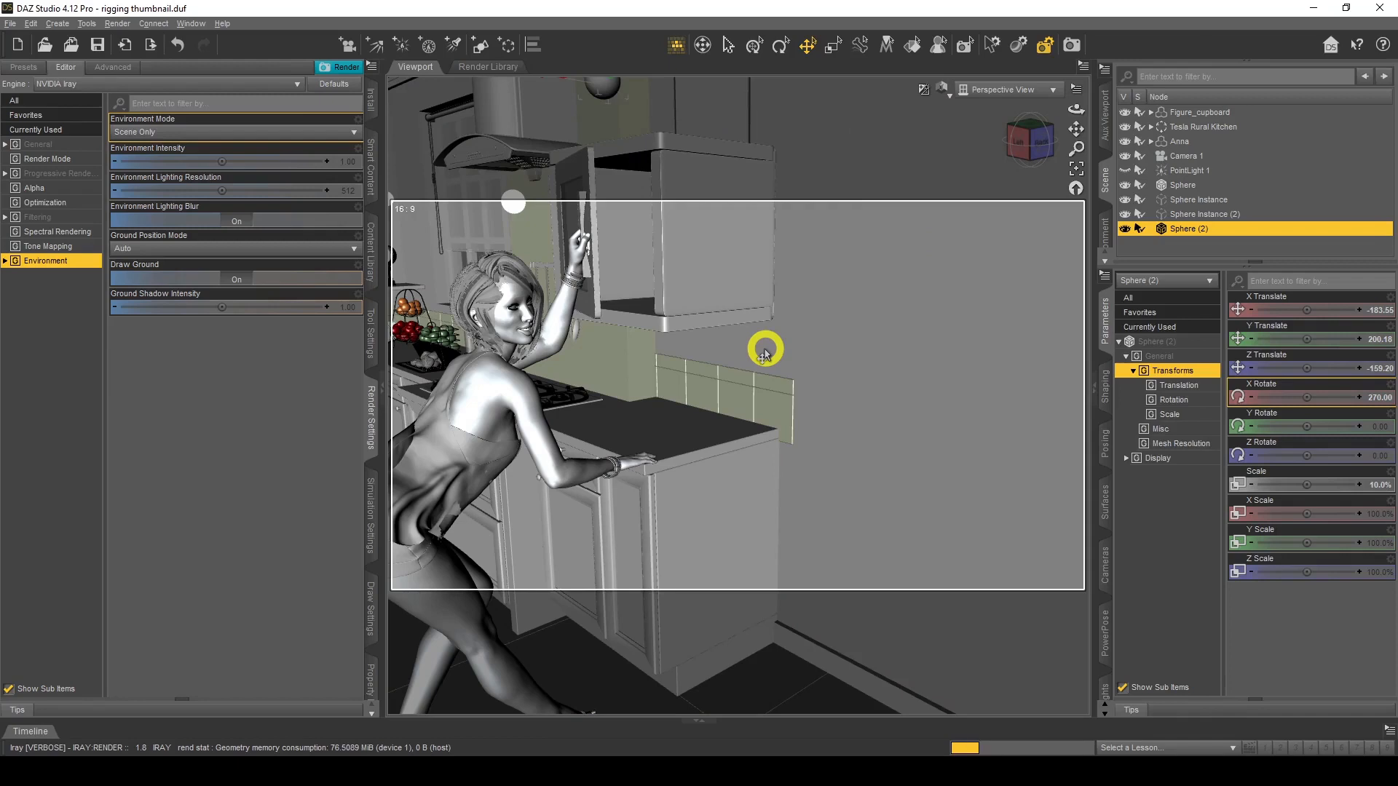
middle_drag(758, 344, 758, 344)
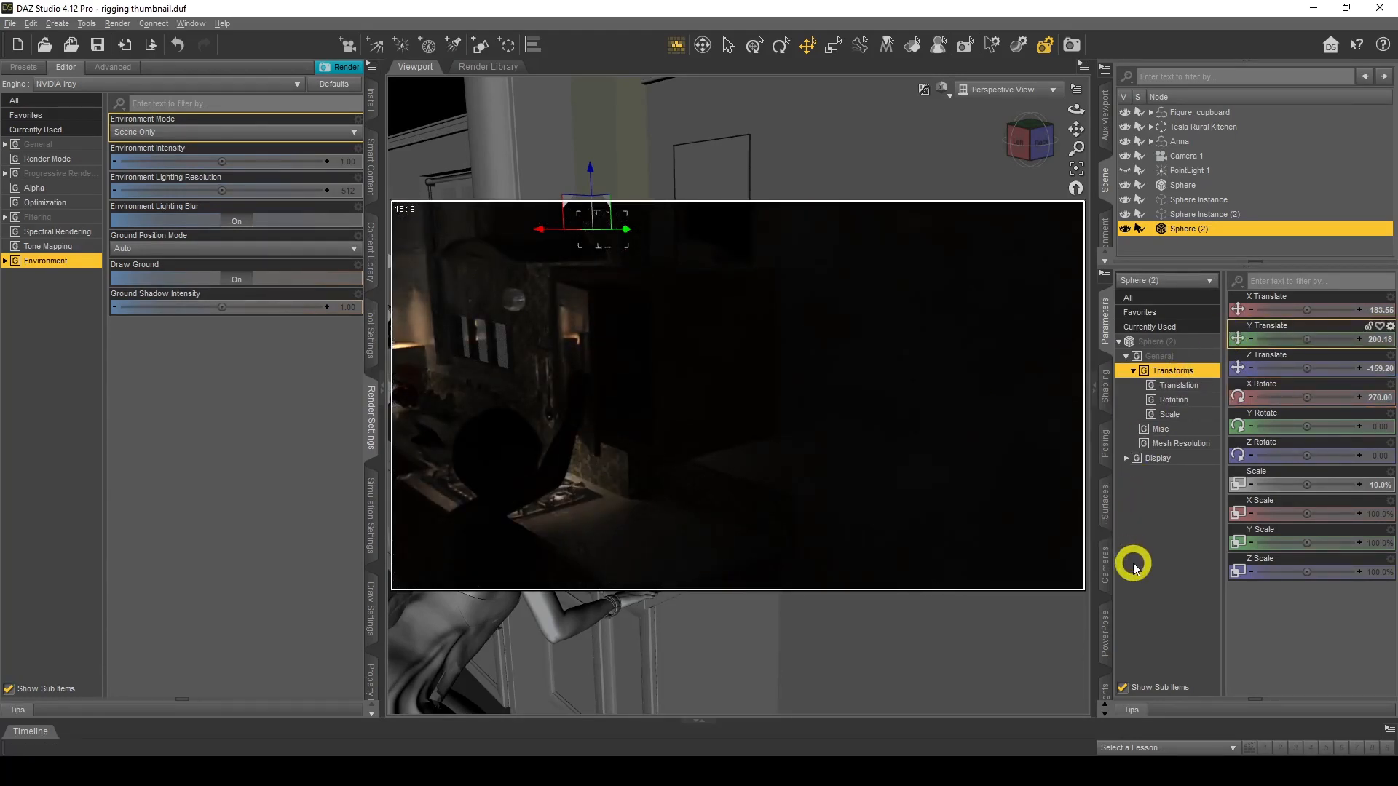
- Make the surface of Sphere (2) emissive by setting its emission color to white
click(1106, 505)
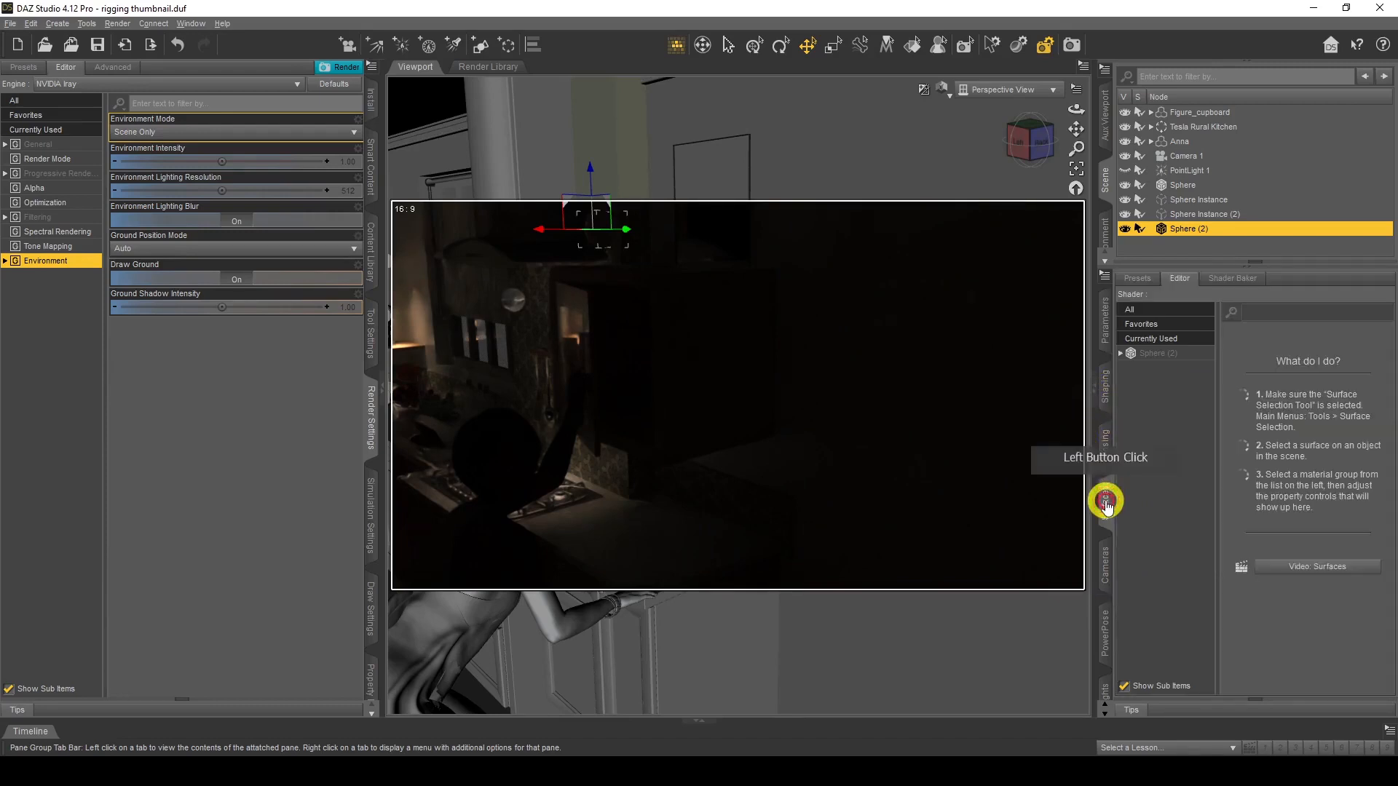
click(1150, 353)
click(1122, 353)
click(1128, 367)
click(1169, 457)
click(1276, 340)
click(680, 384)
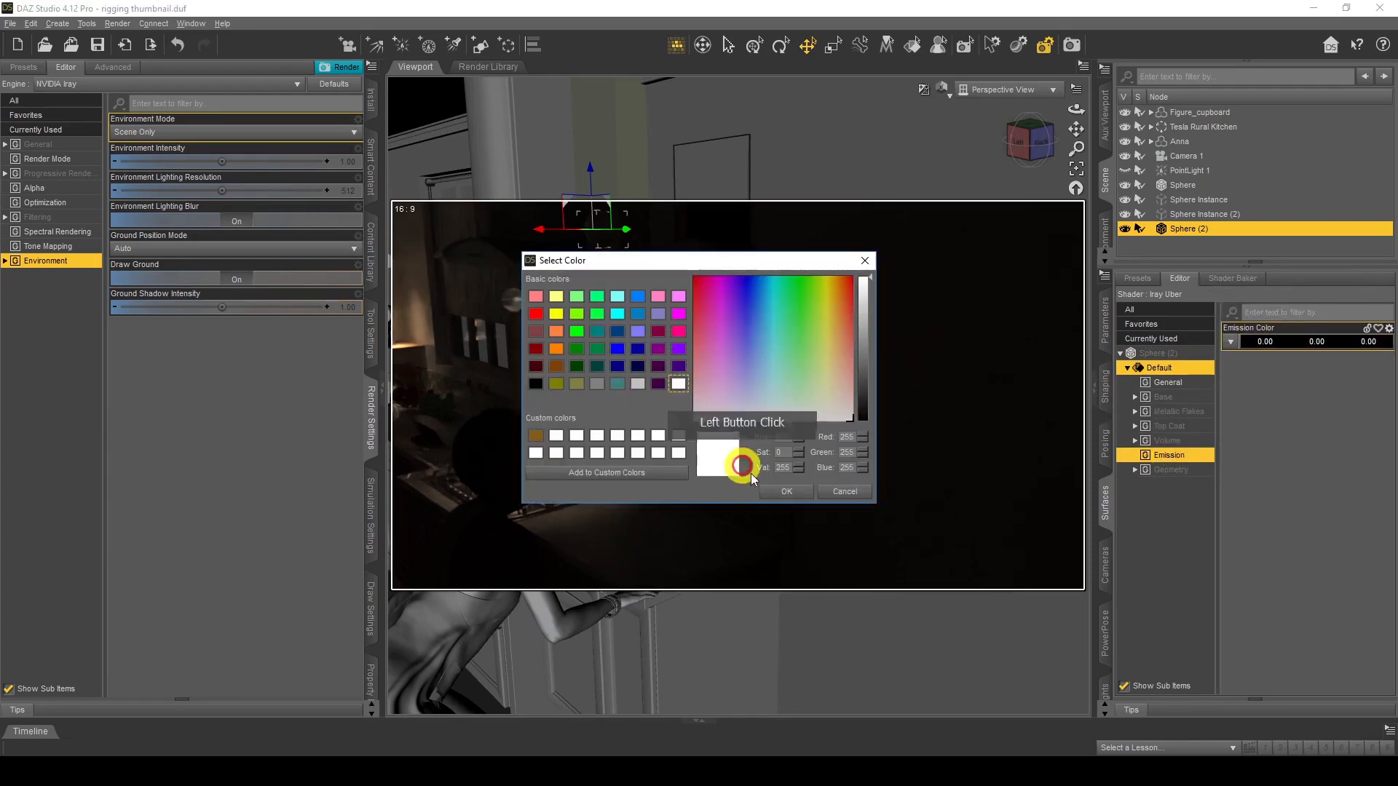
click(768, 490)
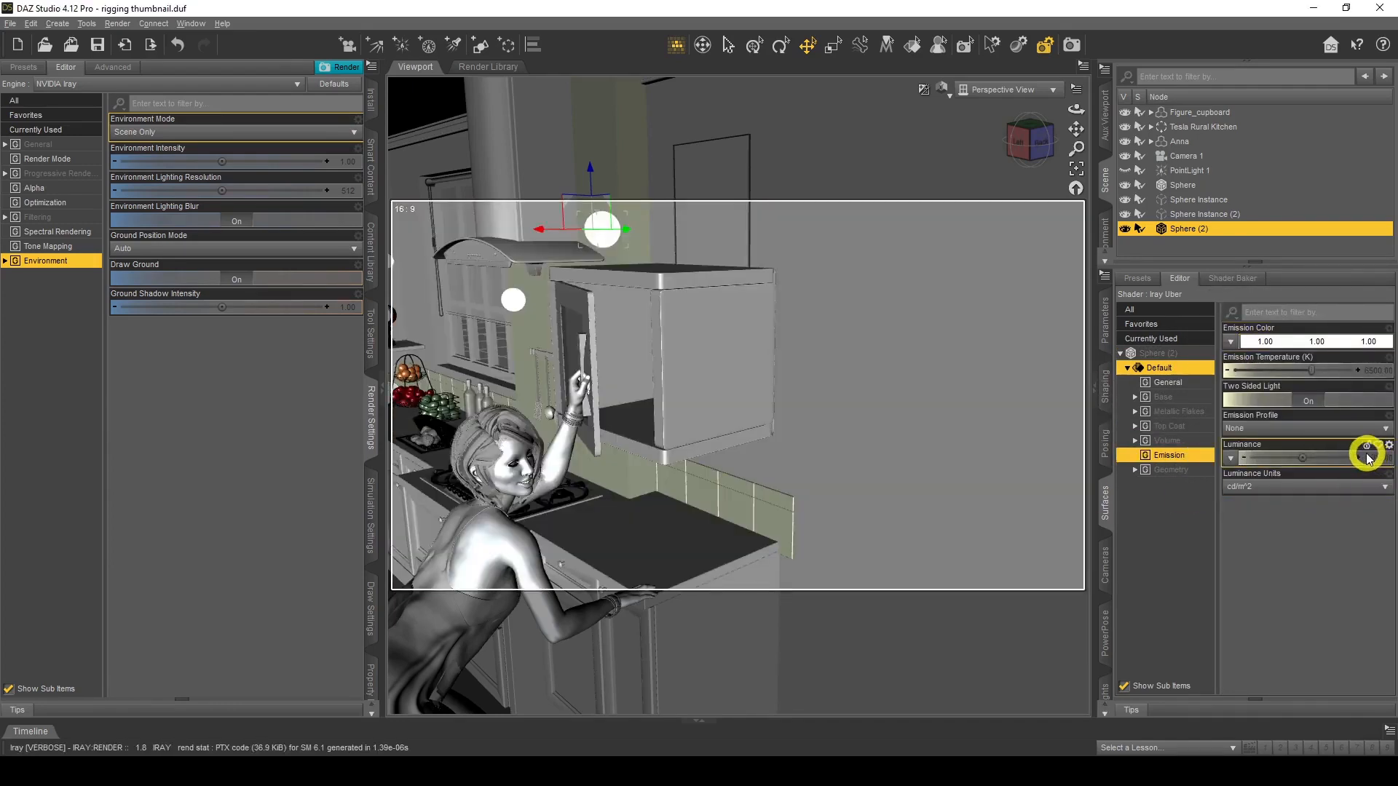
- Set the sphere's luminance units to kcd/m^2 and its luminance to 10000
click(1363, 485)
click(1286, 514)
click(1384, 461)
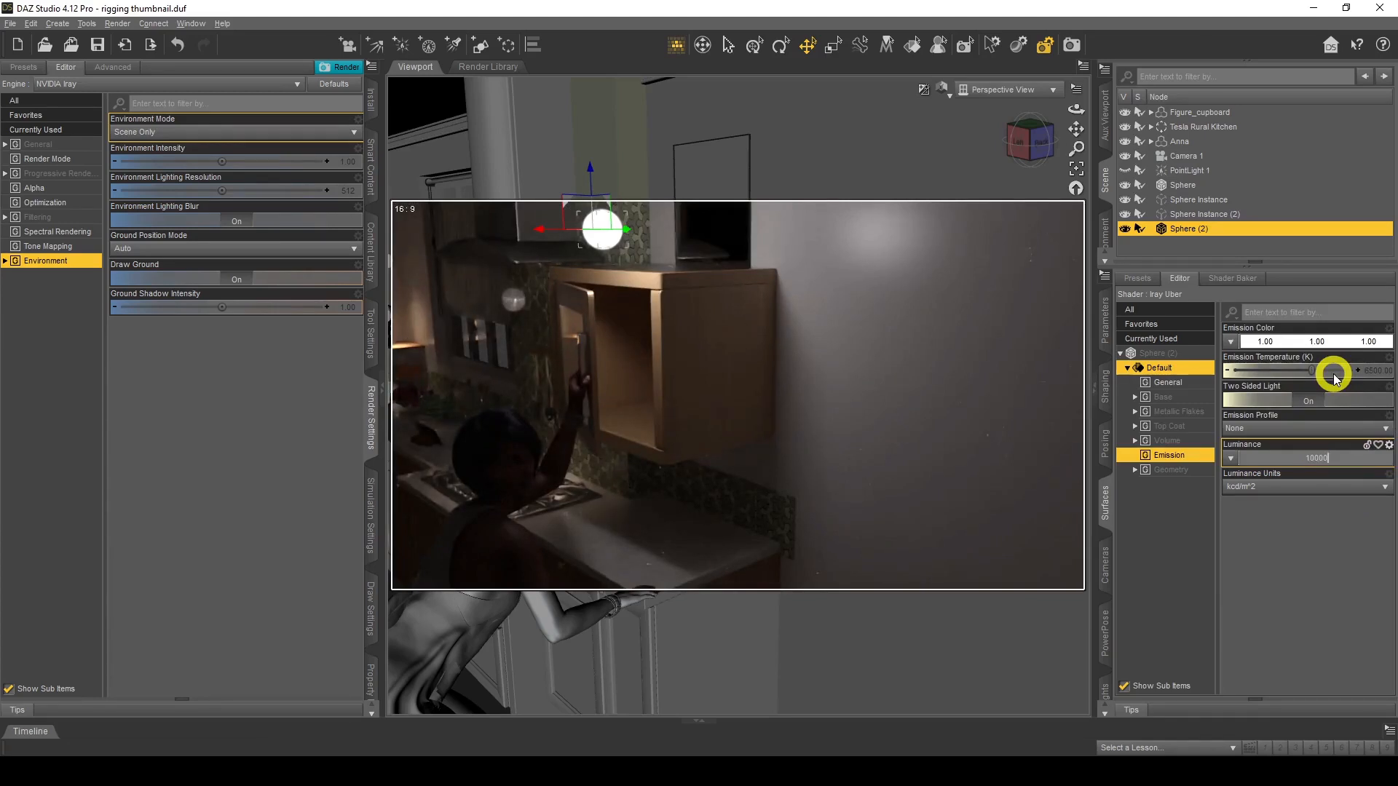
key(Return)
- Load 4.ies from the Best IES 1 folder of the IES Collection as the sphere's emission profile
click(1285, 429)
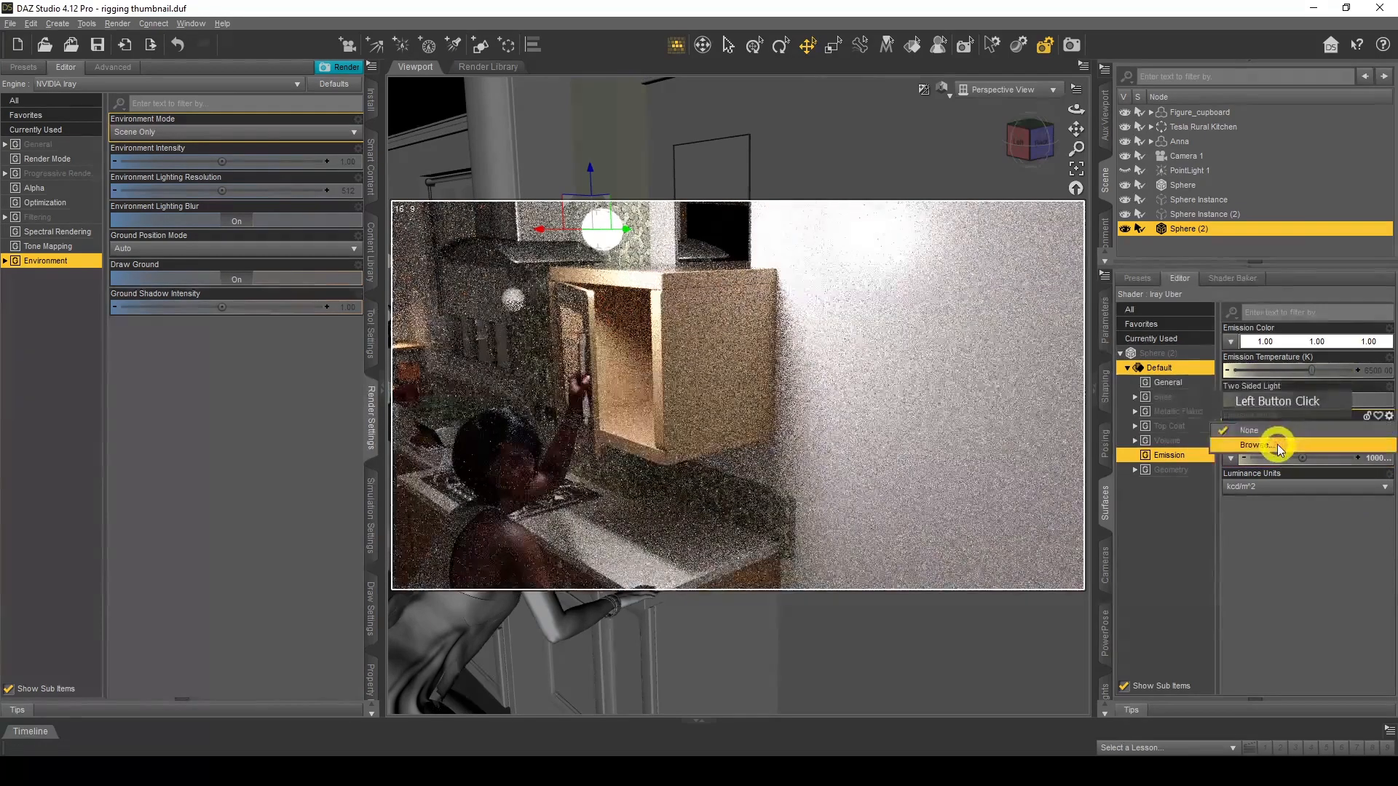
click(1280, 445)
double_click(208, 162)
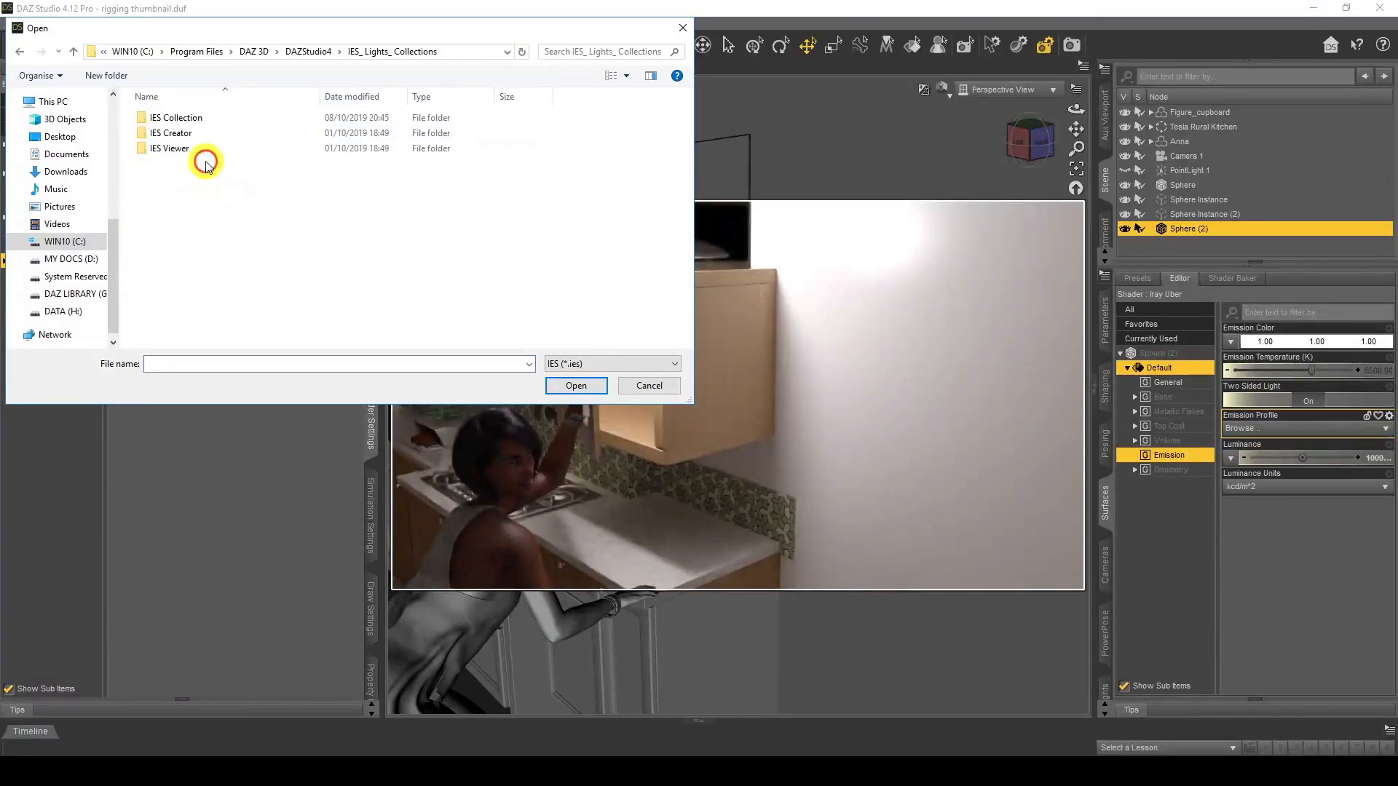
double_click(190, 118)
double_click(195, 120)
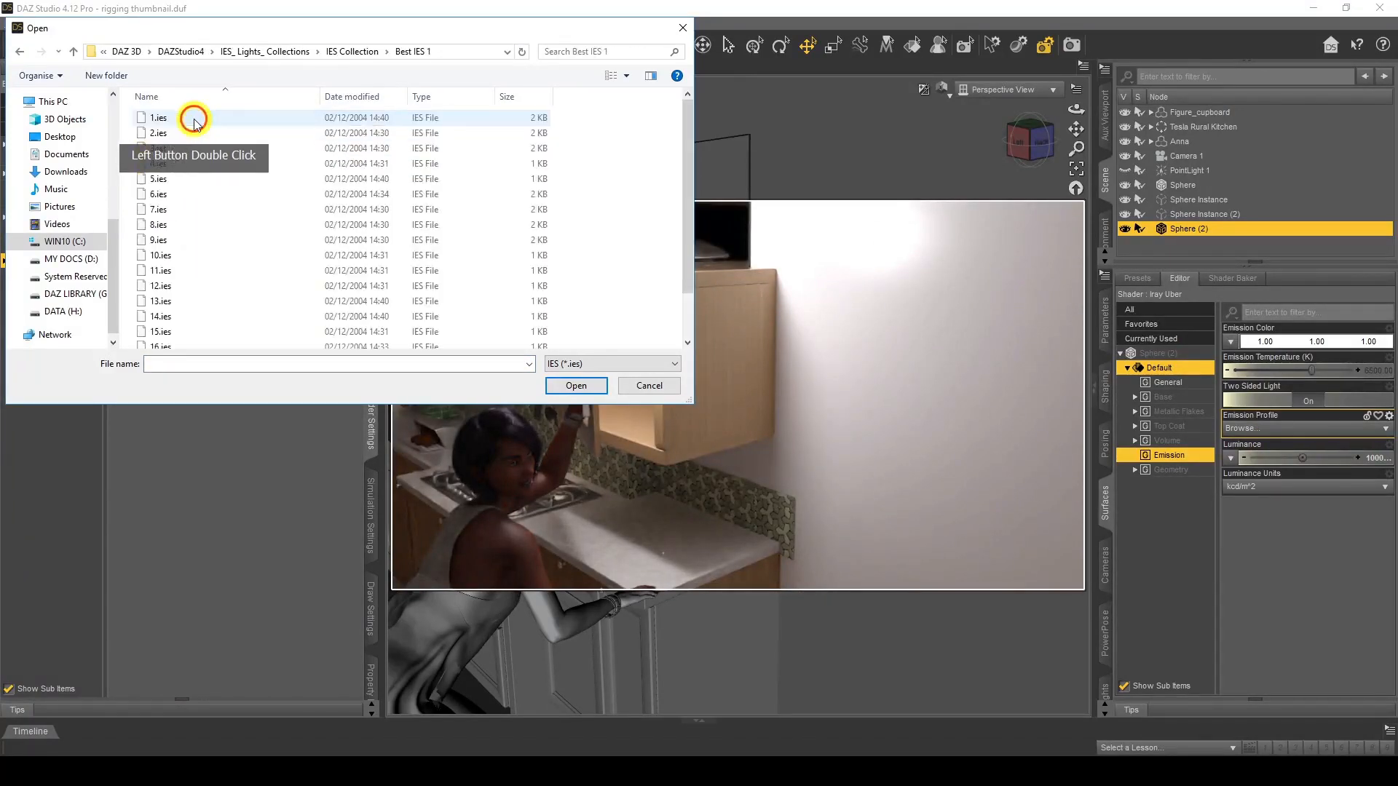
double_click(176, 164)
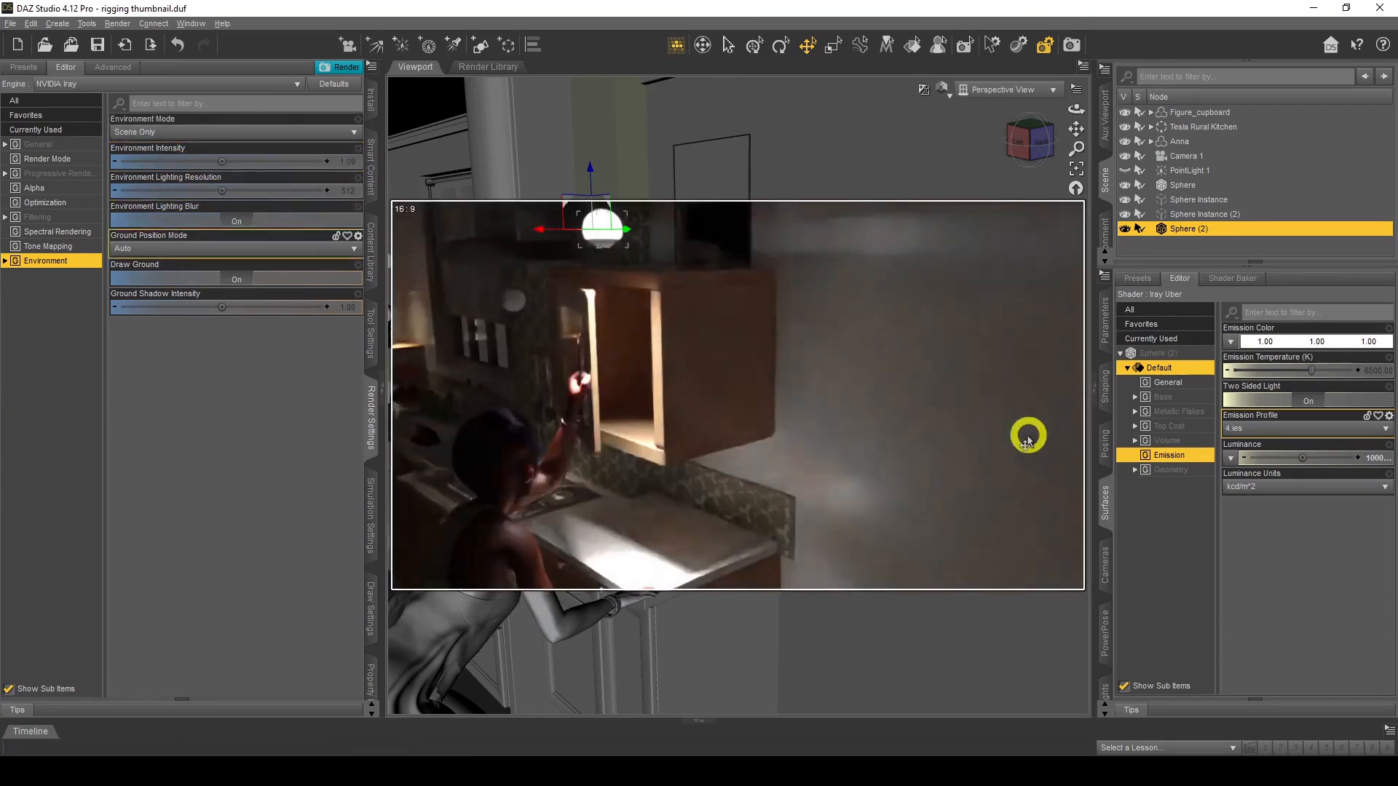
- Set the sphere's luminance to 5000
click(1378, 458)
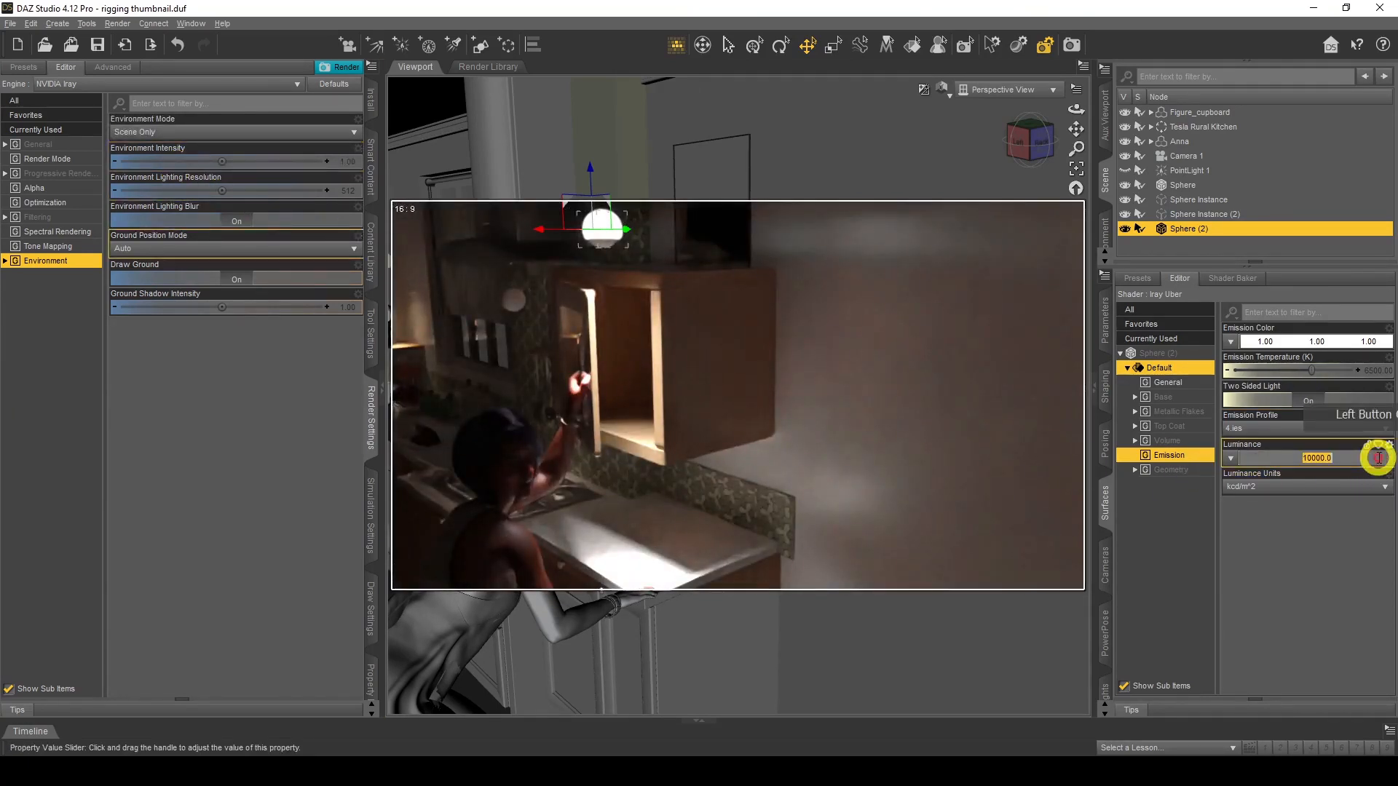
text(5000)
key(Return)
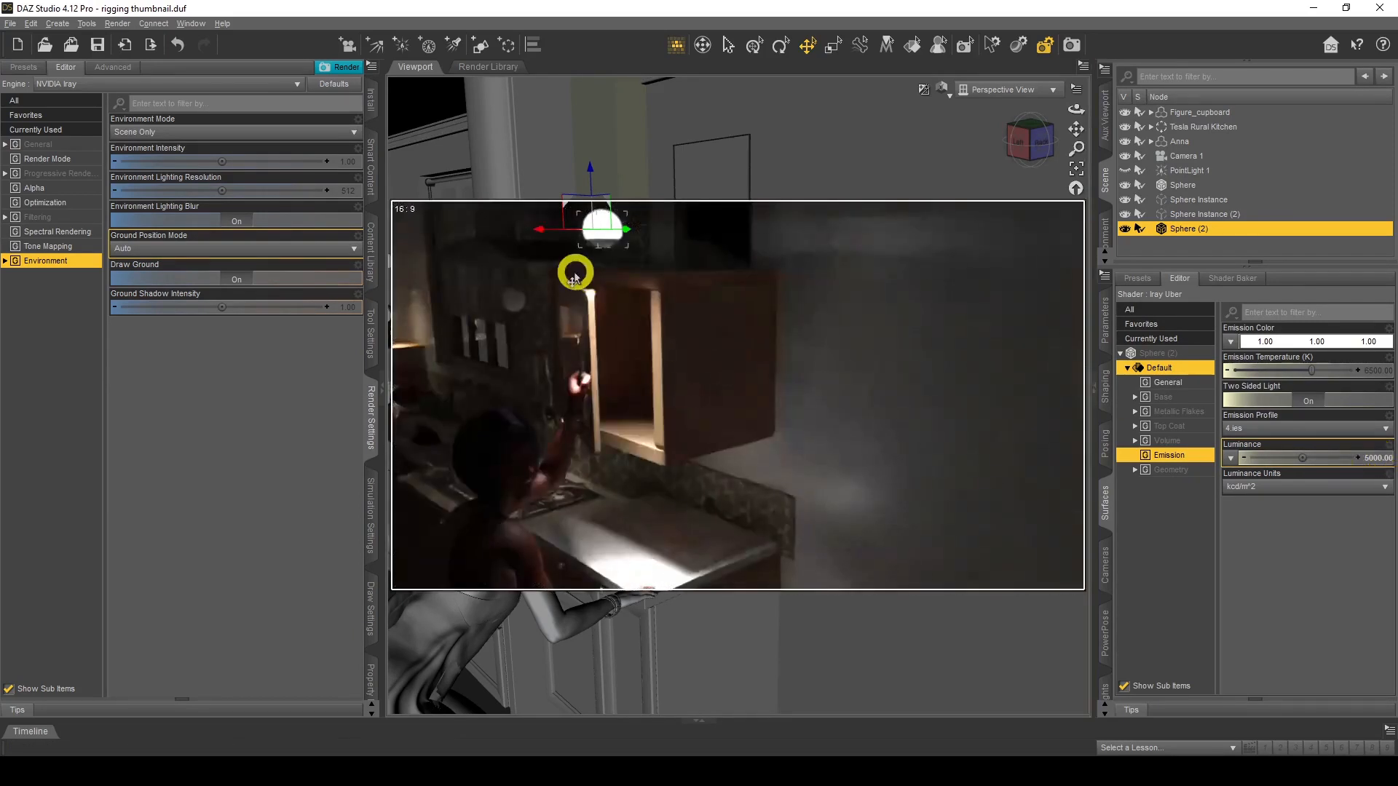
- Shift the sphere light away from the cupboard toward the woman and raise it toward the ceiling, judging the result through Camera 1
drag(539, 233, 527, 235)
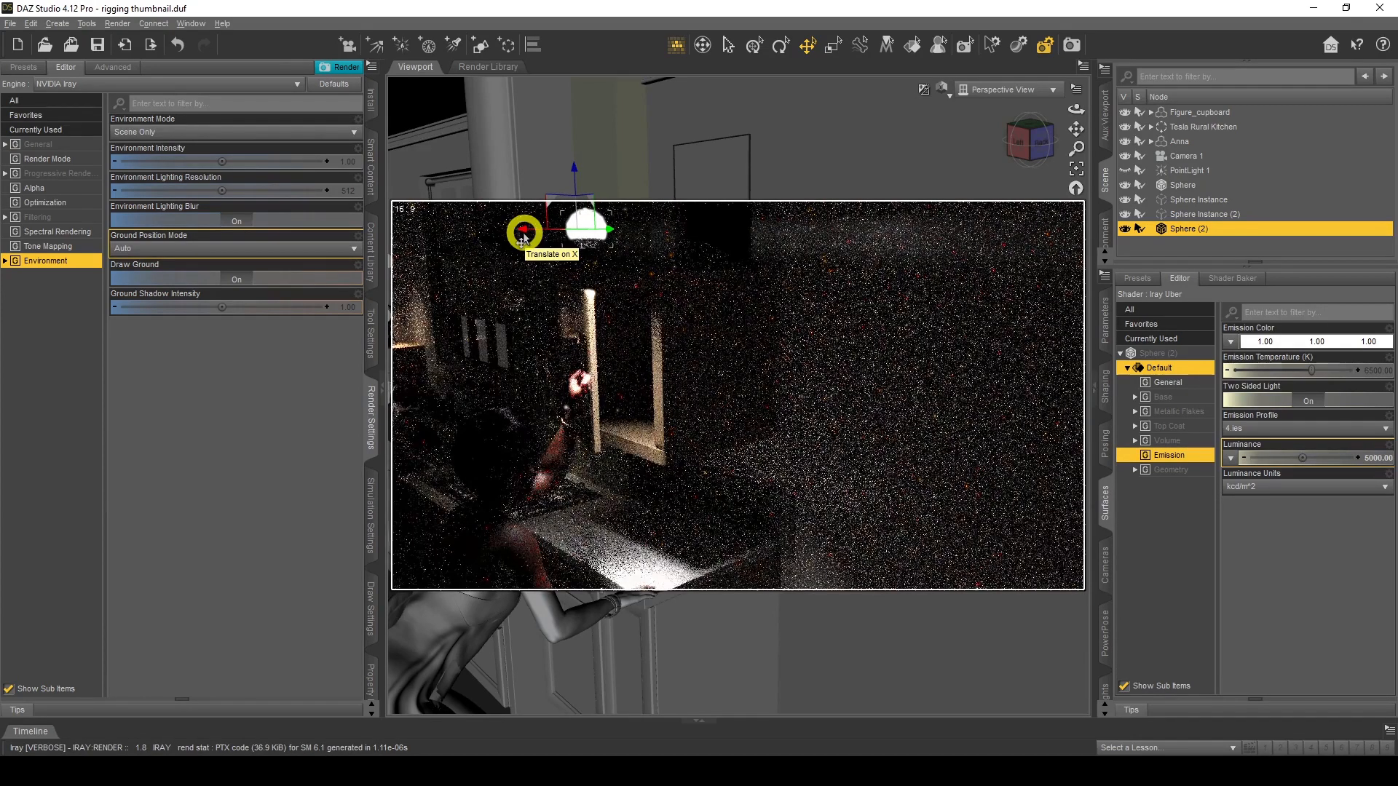
drag(522, 232, 497, 243)
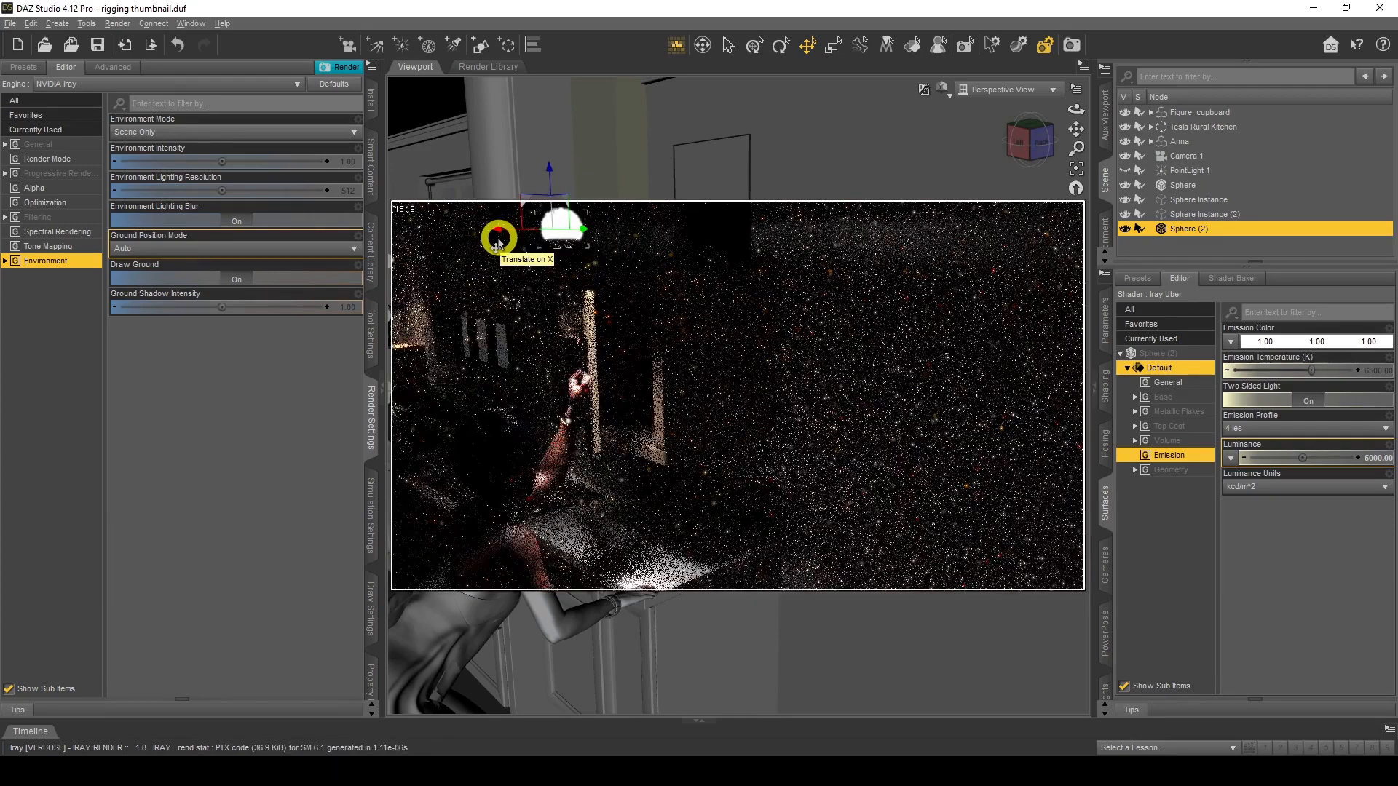
click(1003, 89)
click(1011, 220)
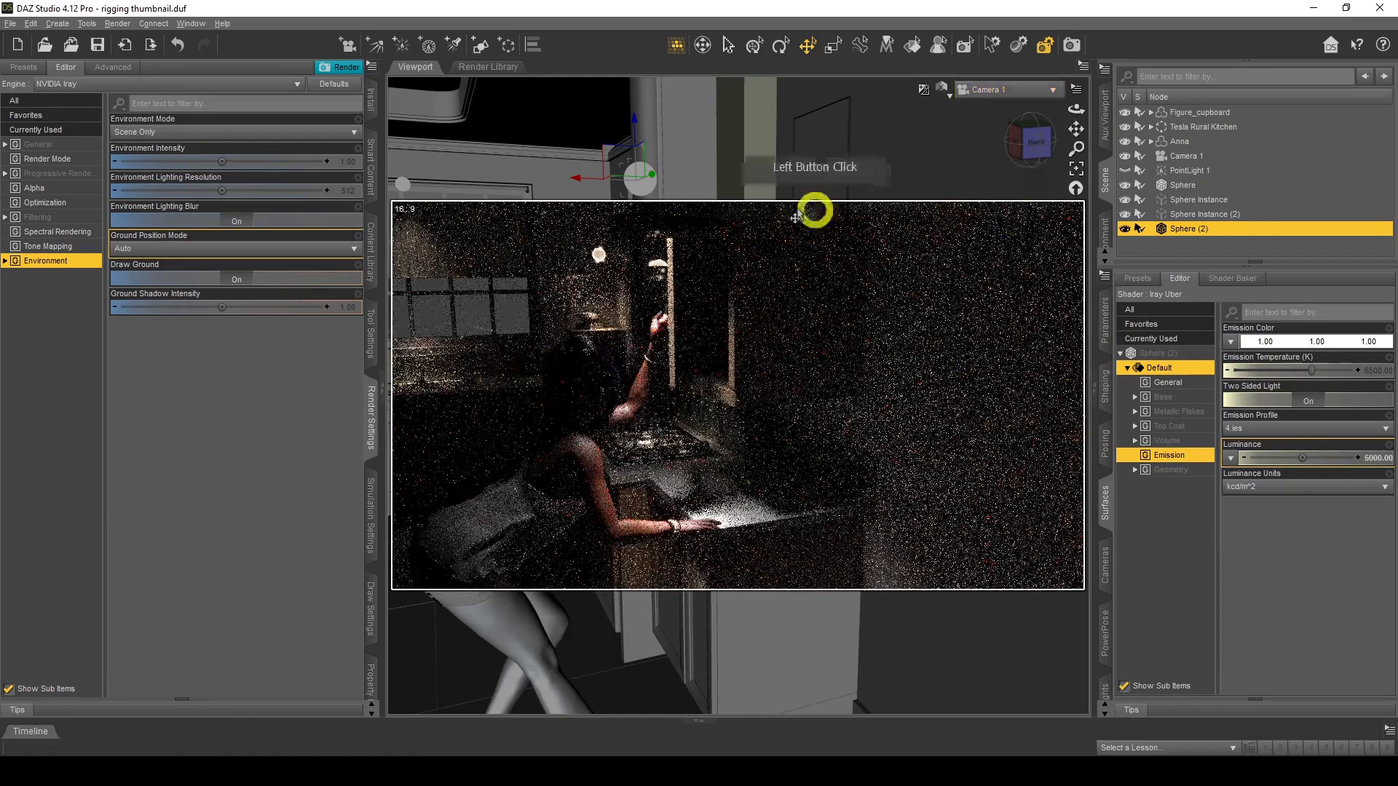
drag(581, 182, 541, 187)
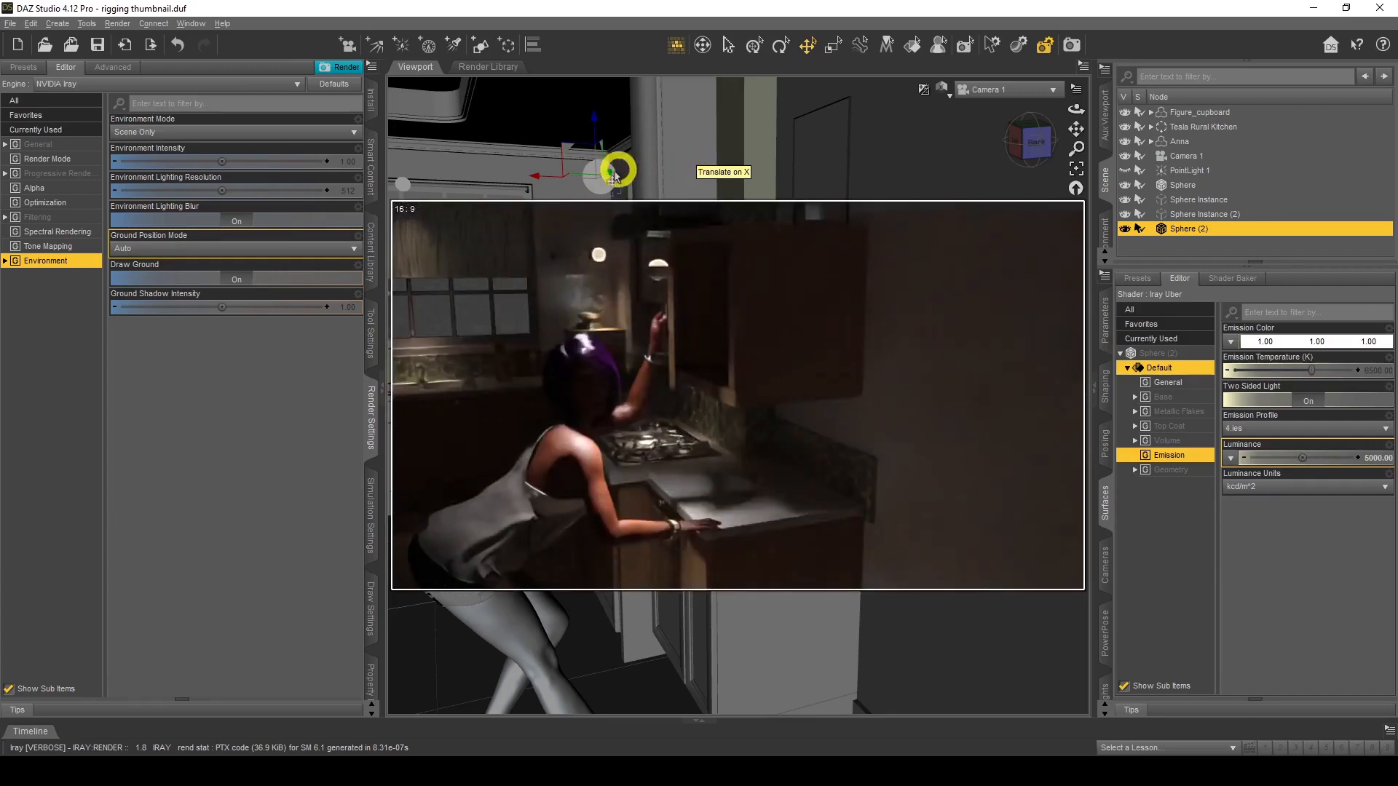
drag(612, 177, 655, 227)
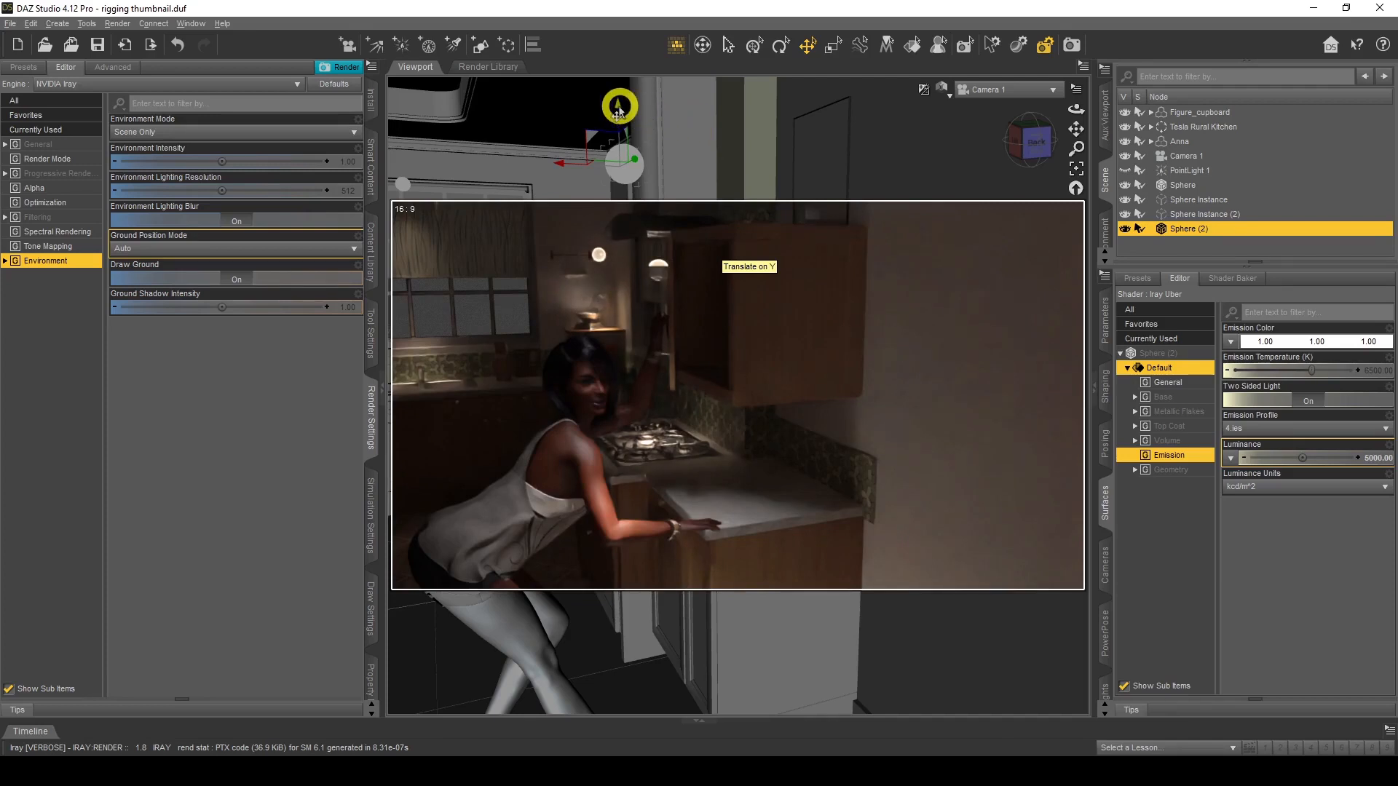
drag(617, 106, 621, 53)
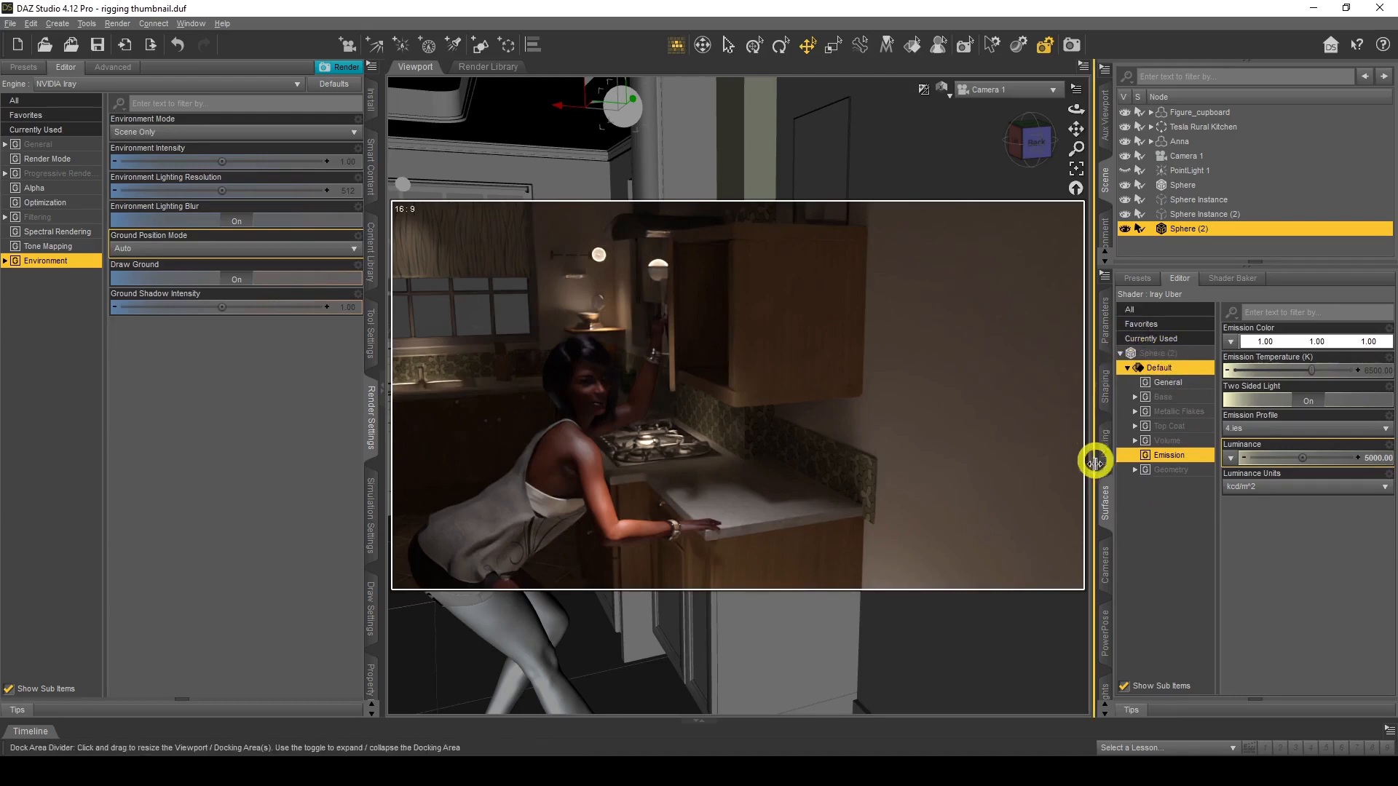
- Select the whole Sphere (2) surface and lower its cutout opacity to a tiny value, trying 0.0001
click(1154, 353)
scroll(1309, 507, down, 10)
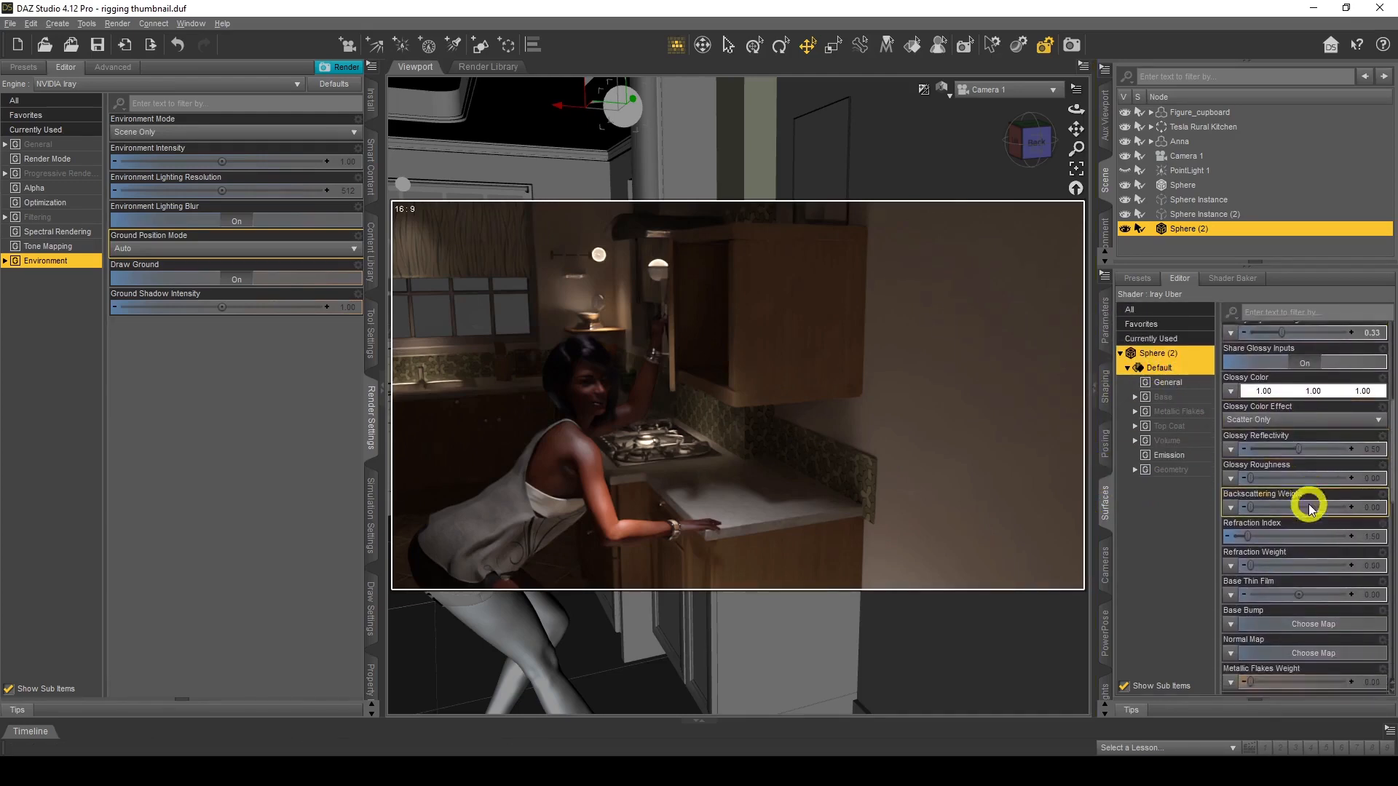
scroll(1309, 508, down, 6)
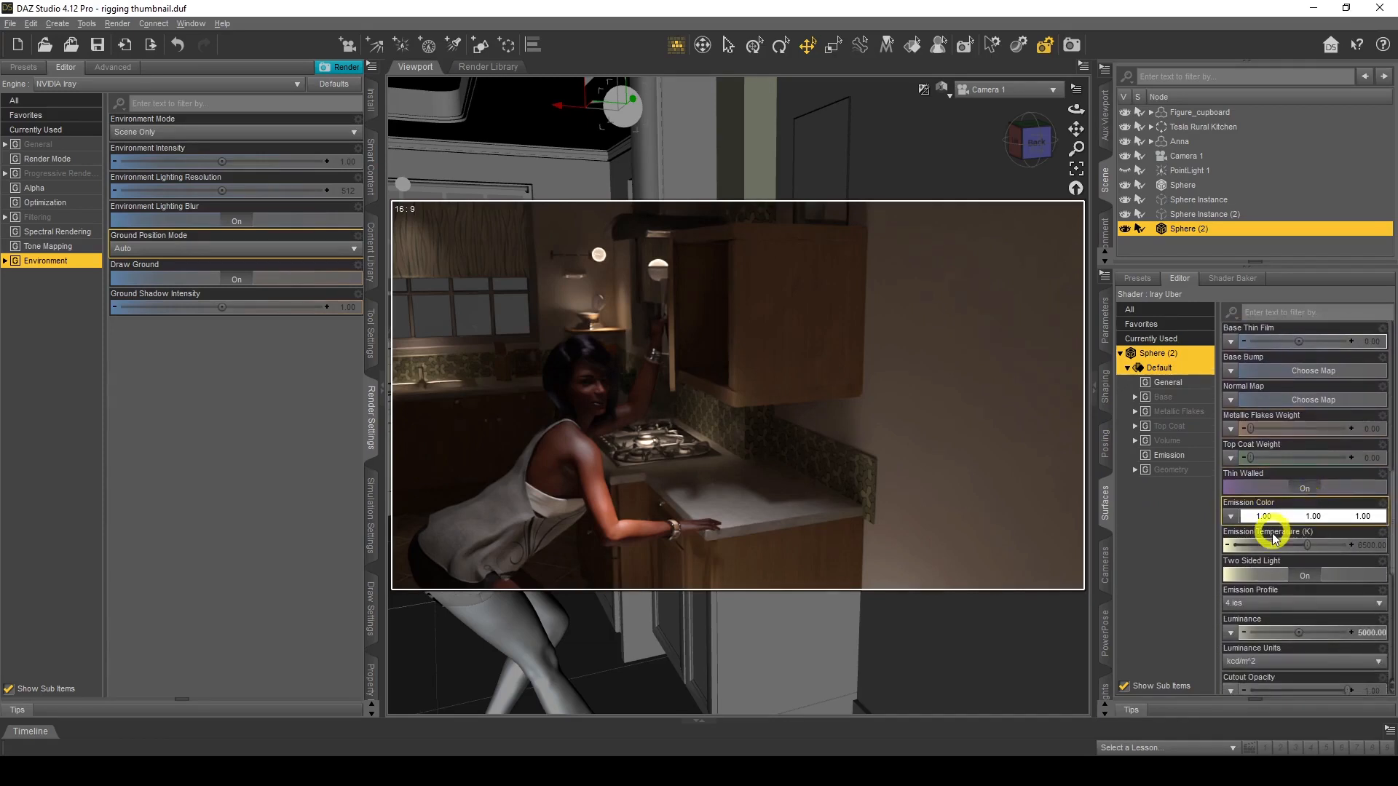
scroll(1268, 542, down, 3)
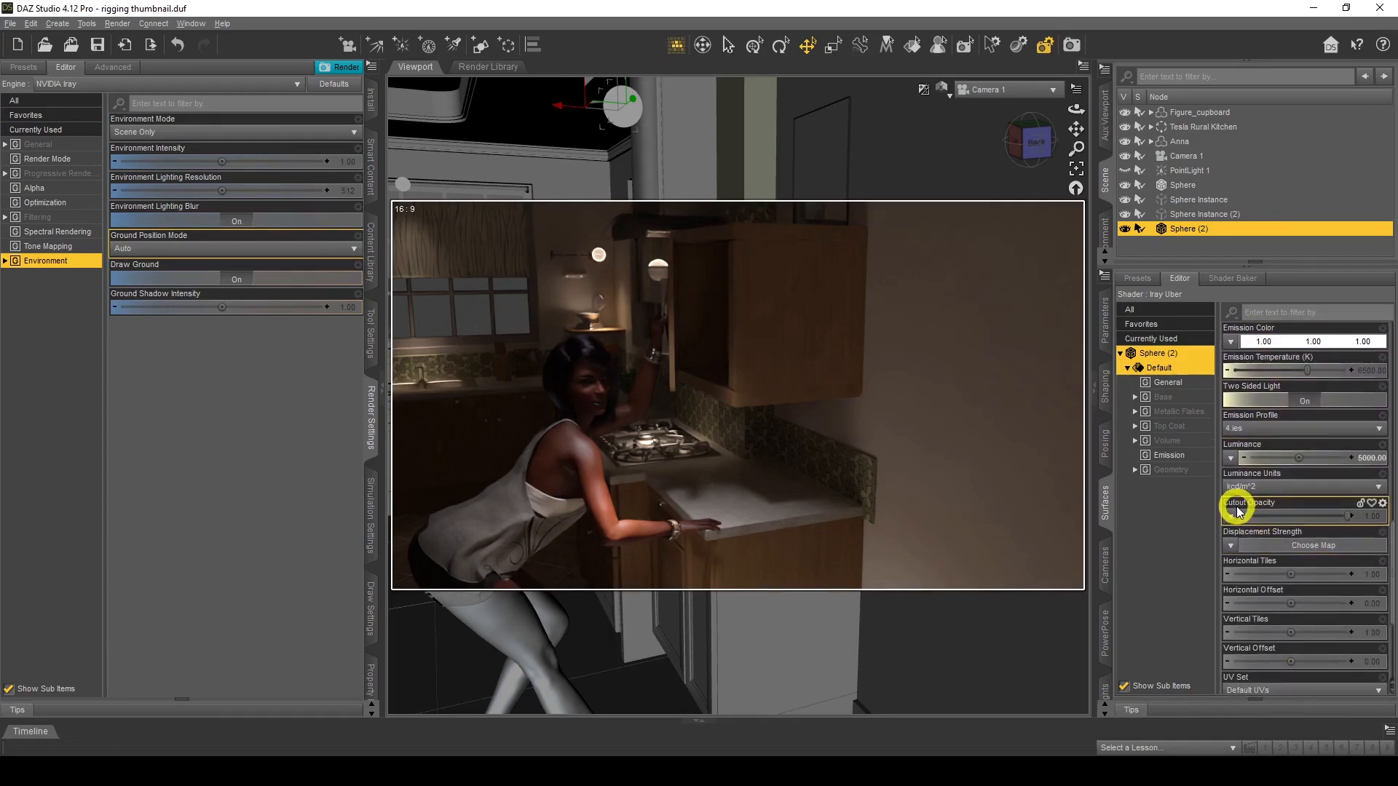
click(1363, 514)
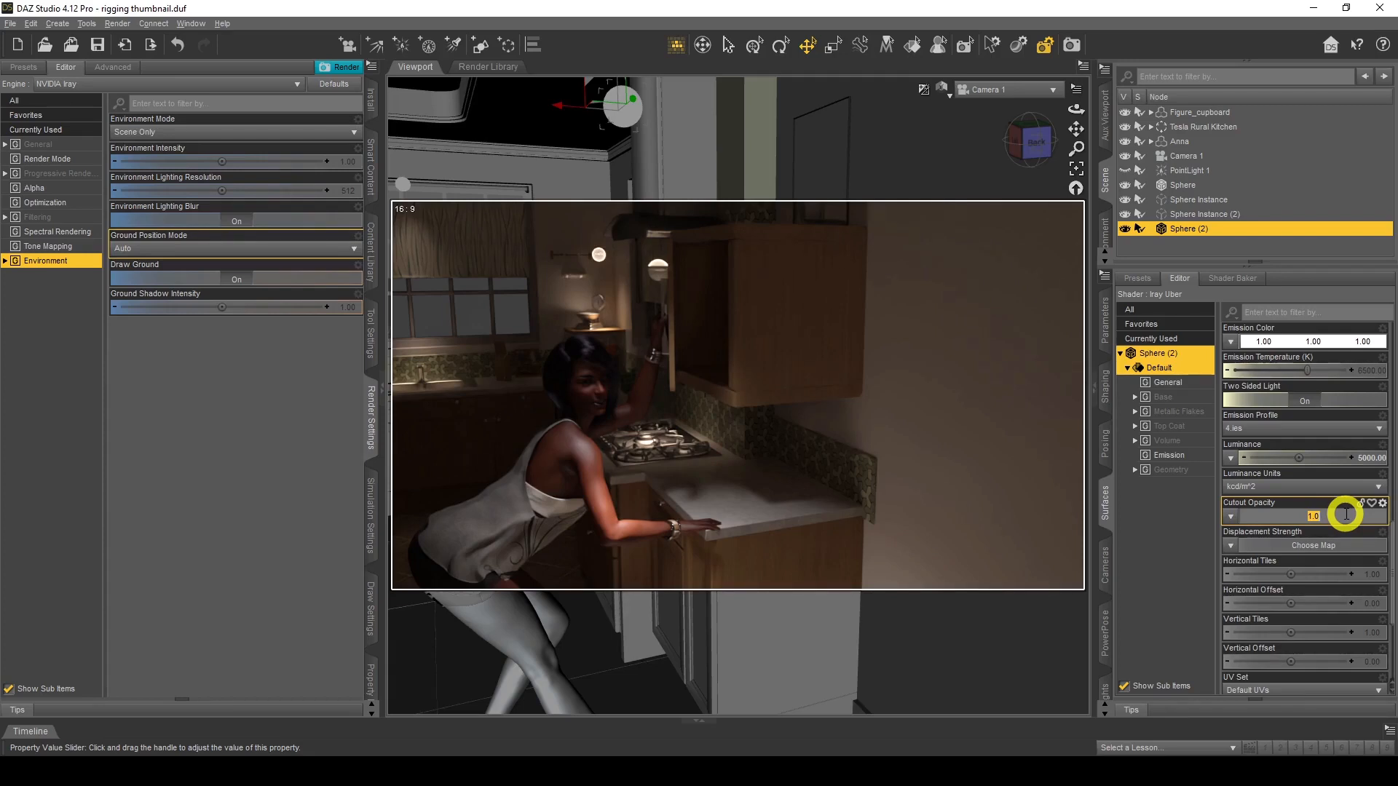
text(0.0001)
key(BackSpace)
text(0000)
key(Return)
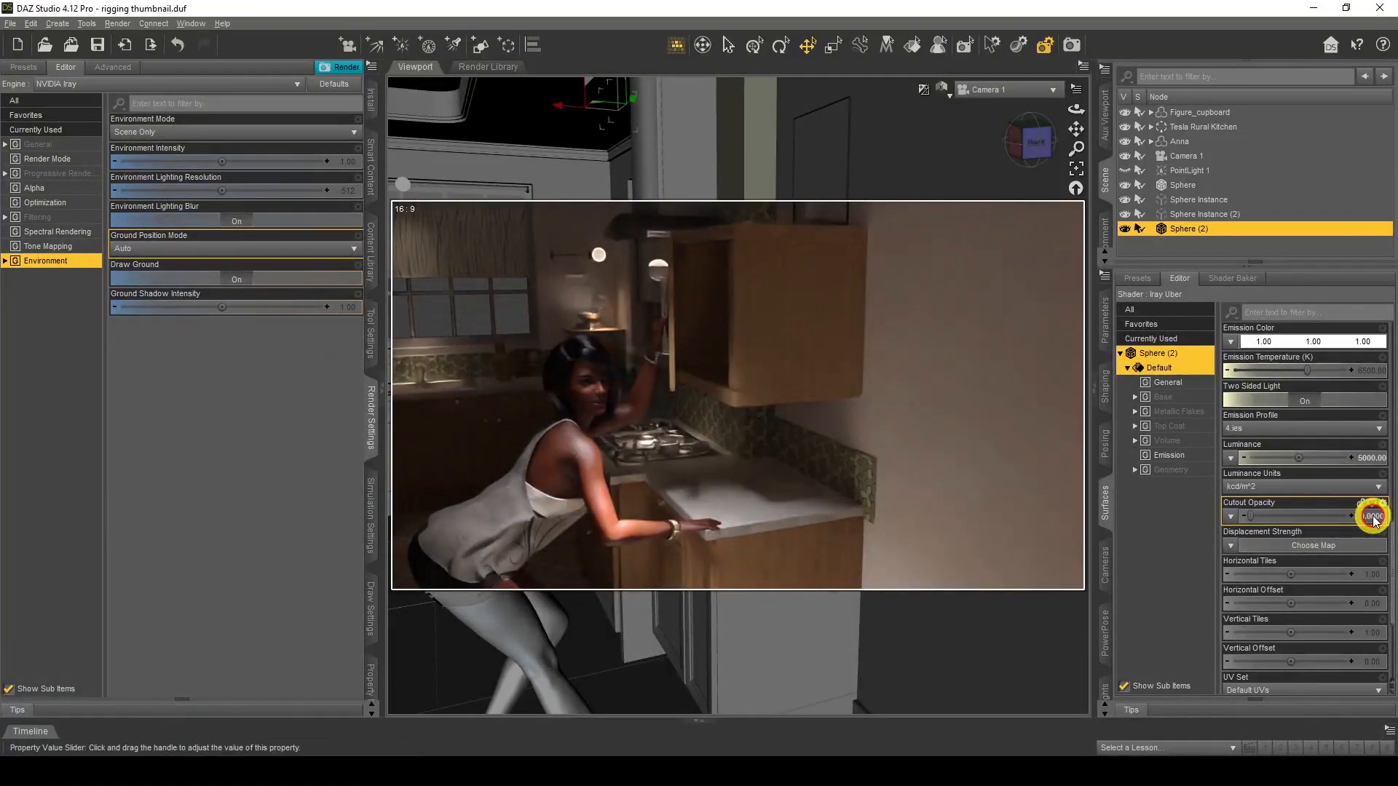
- Try a cutout opacity of 0 on the sphere and then set it to 0.001
click(1373, 517)
click(1339, 435)
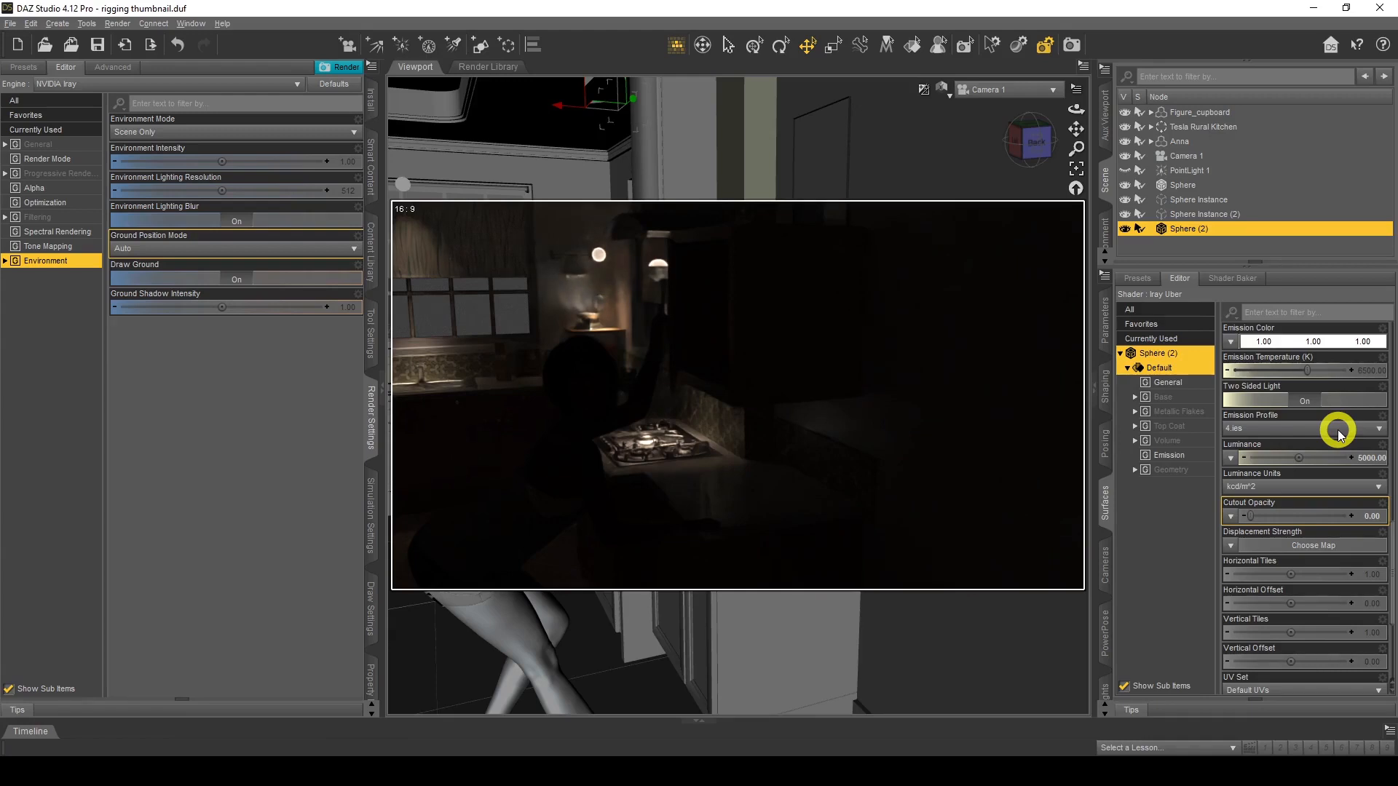
click(1370, 517)
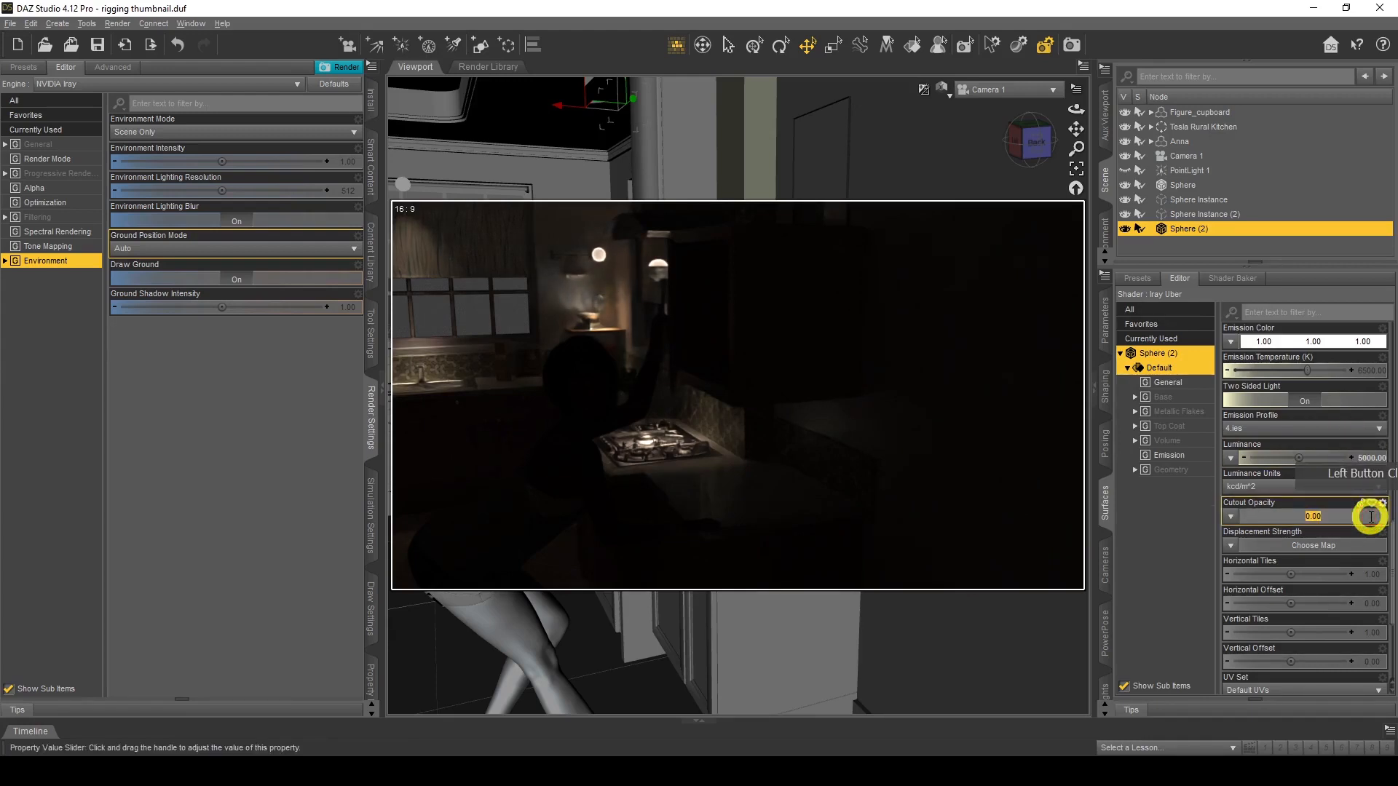
text(0.001)
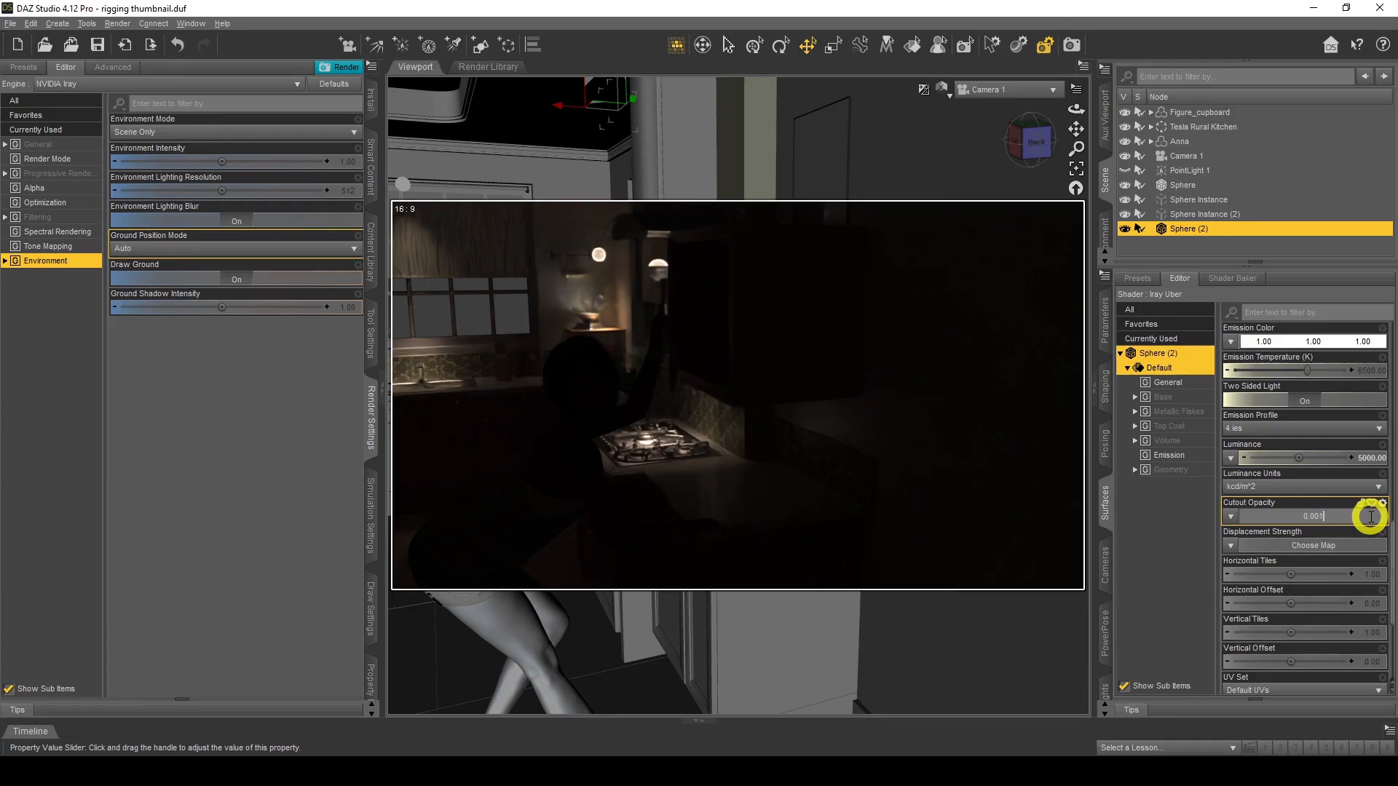
key(Return)
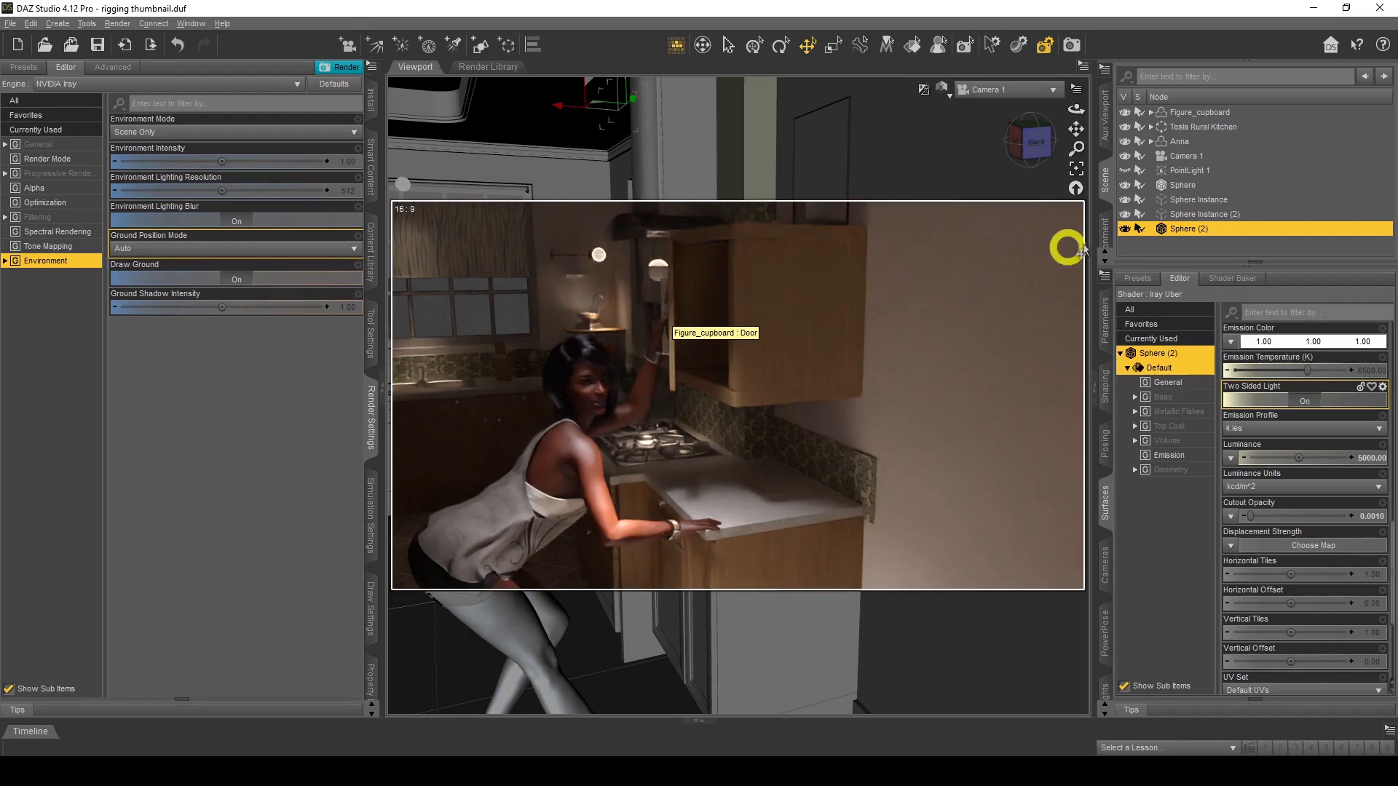
- Select the whole surface of the original Sphere light and set its cutout opacity to 0.0001
click(1183, 186)
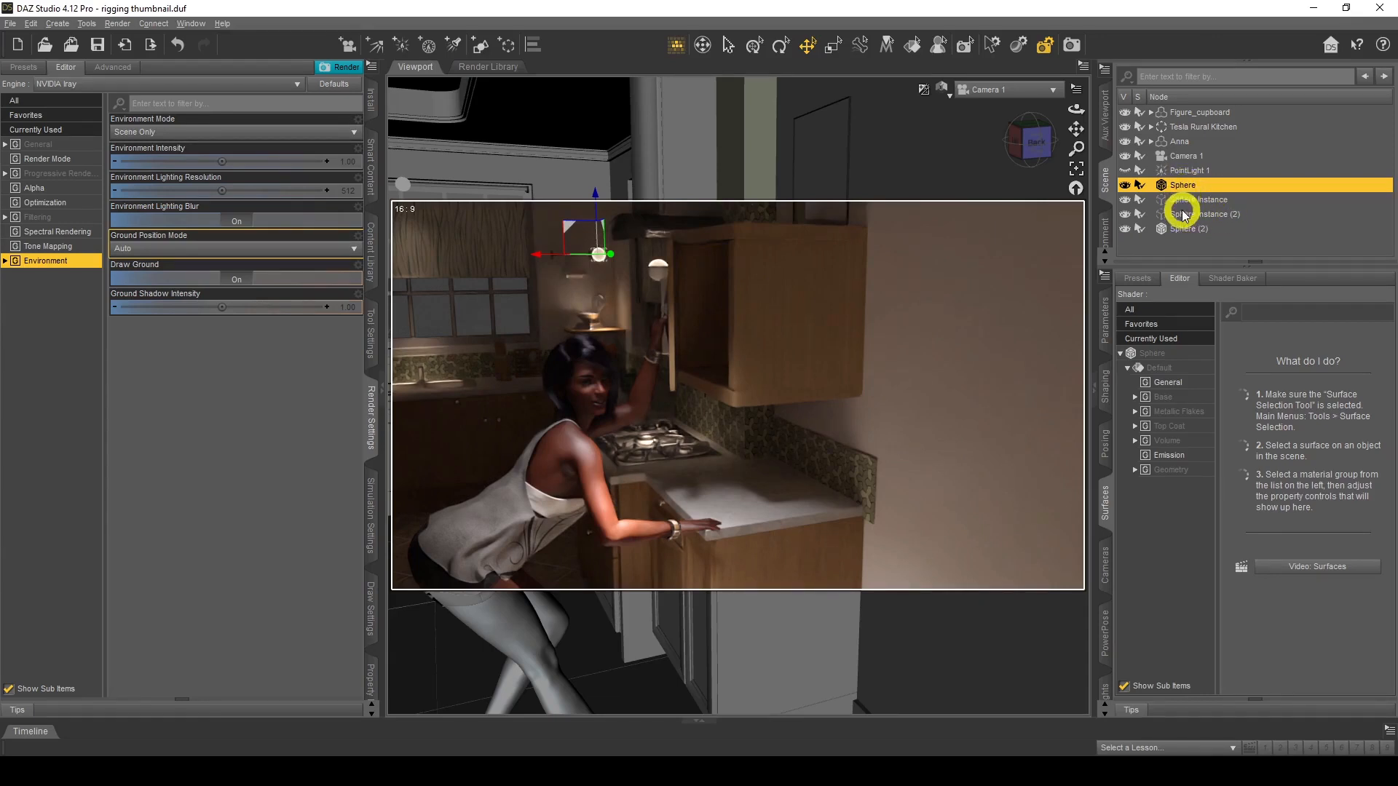
click(1154, 353)
scroll(1270, 452, down, 5)
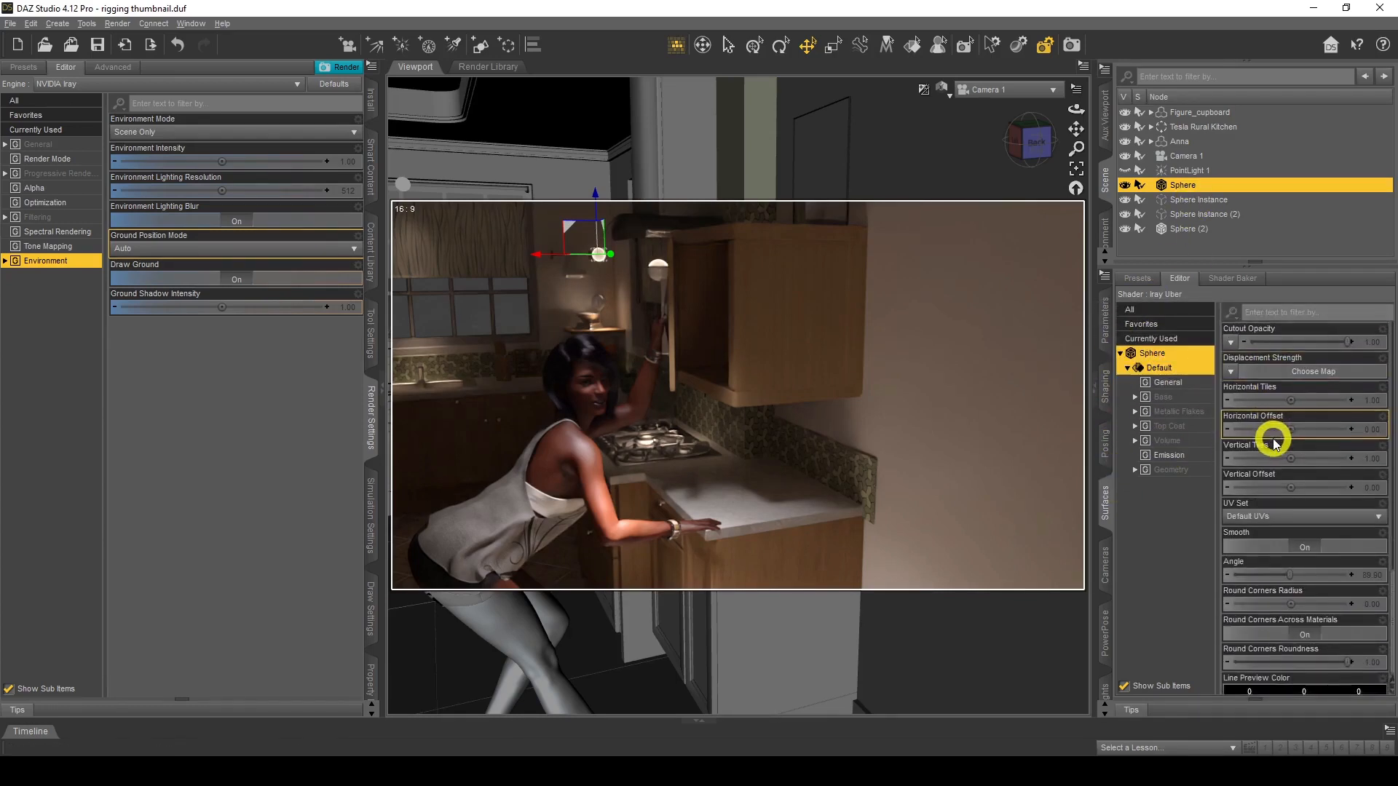
scroll(1269, 474, up, 3)
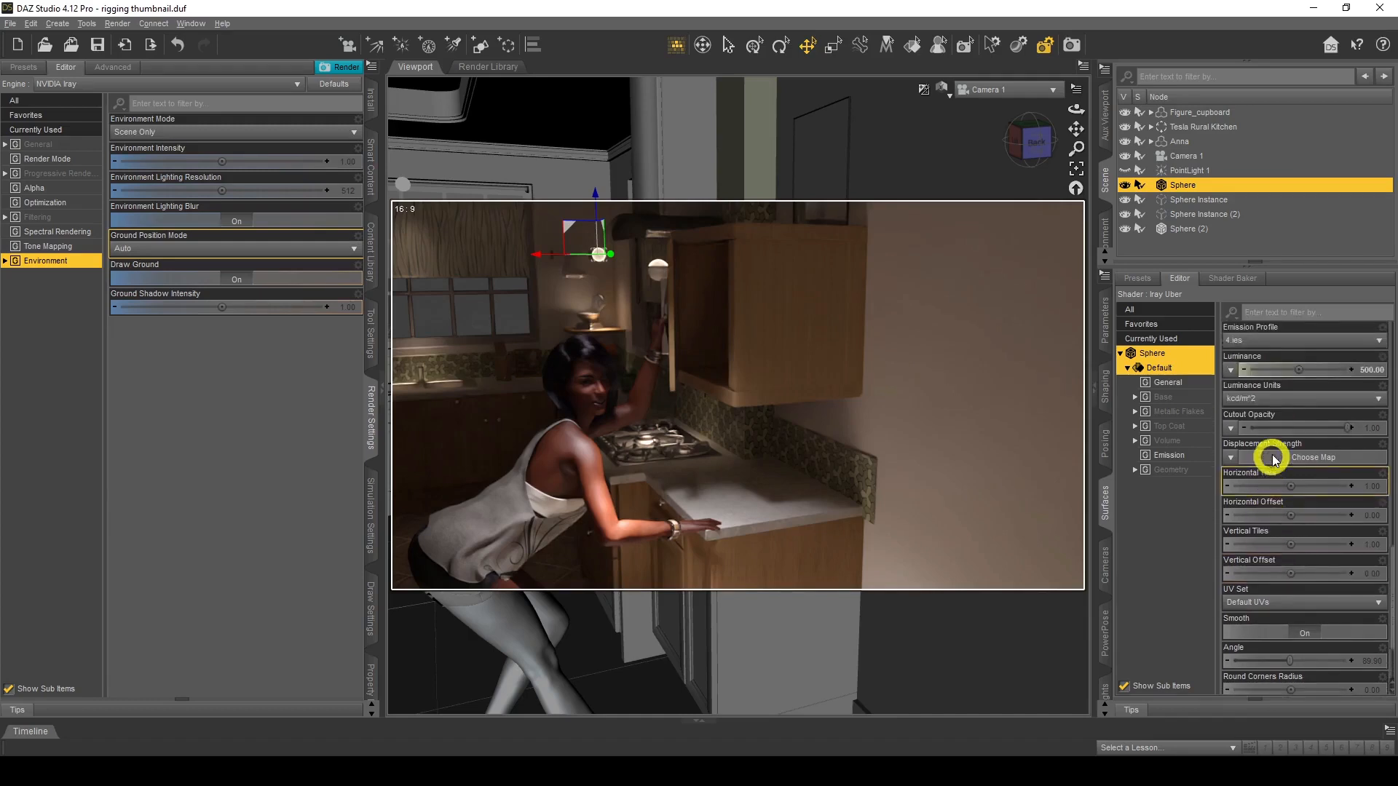
click(1377, 428)
text(0.0001)
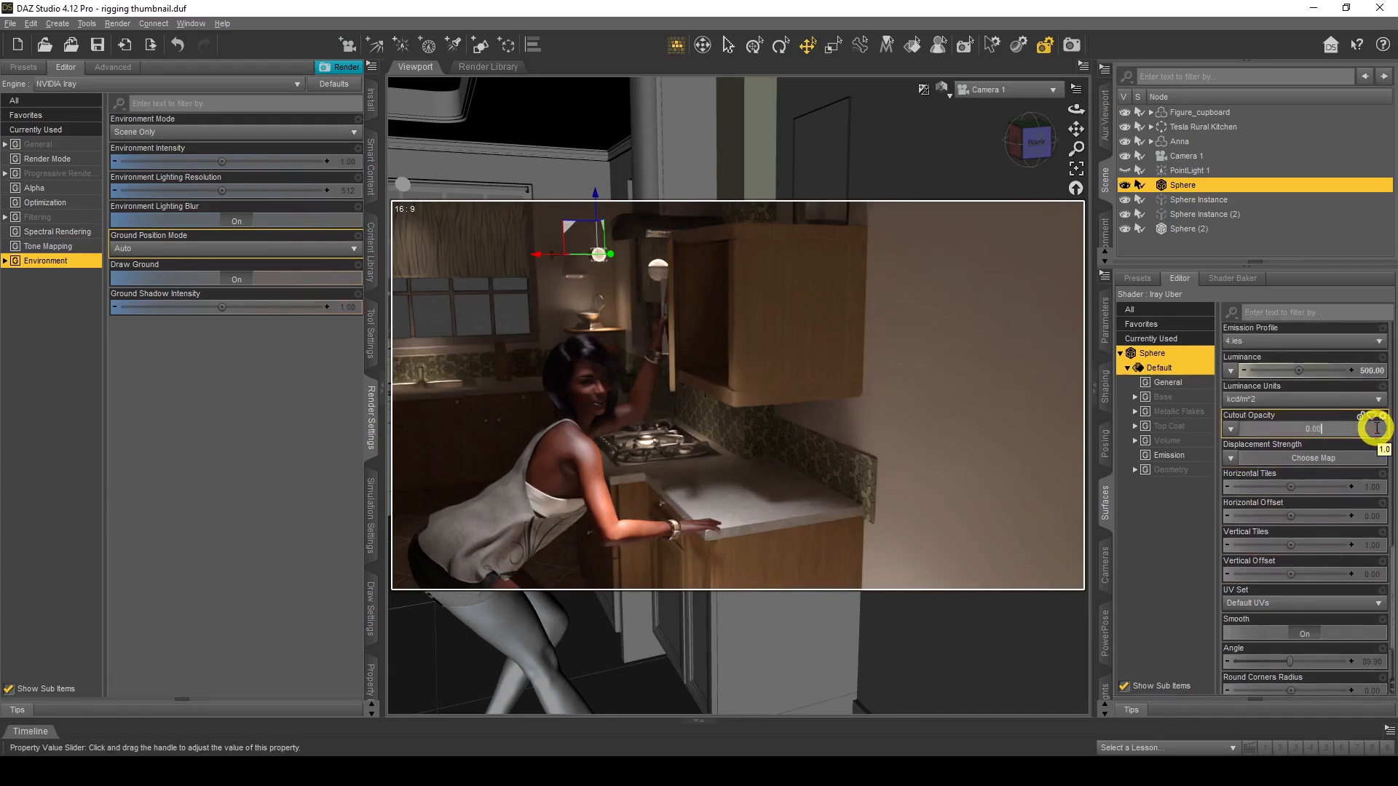
key(Return)
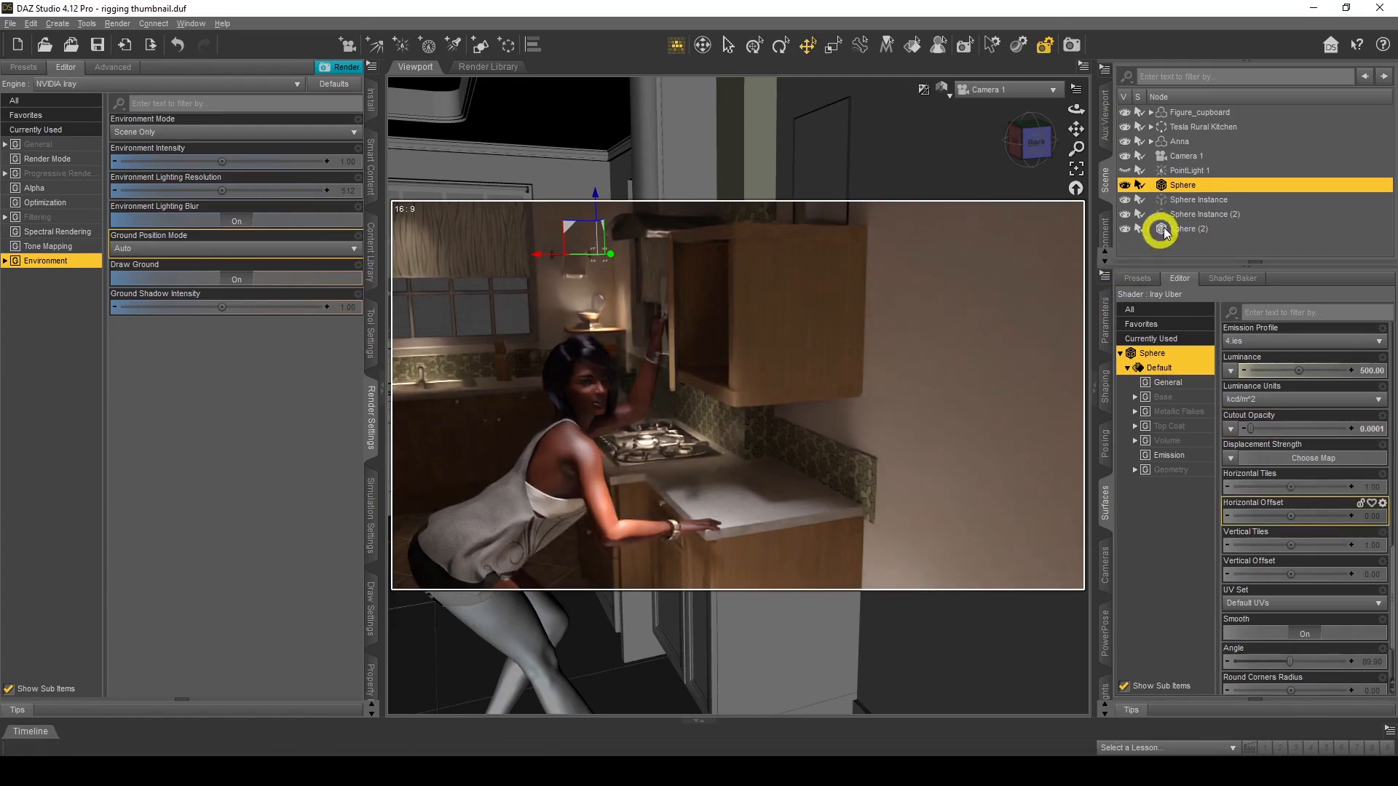
- Set the emission luminance of the Sphere (2) light above the woman to 1000
click(1163, 230)
click(1168, 456)
click(1378, 459)
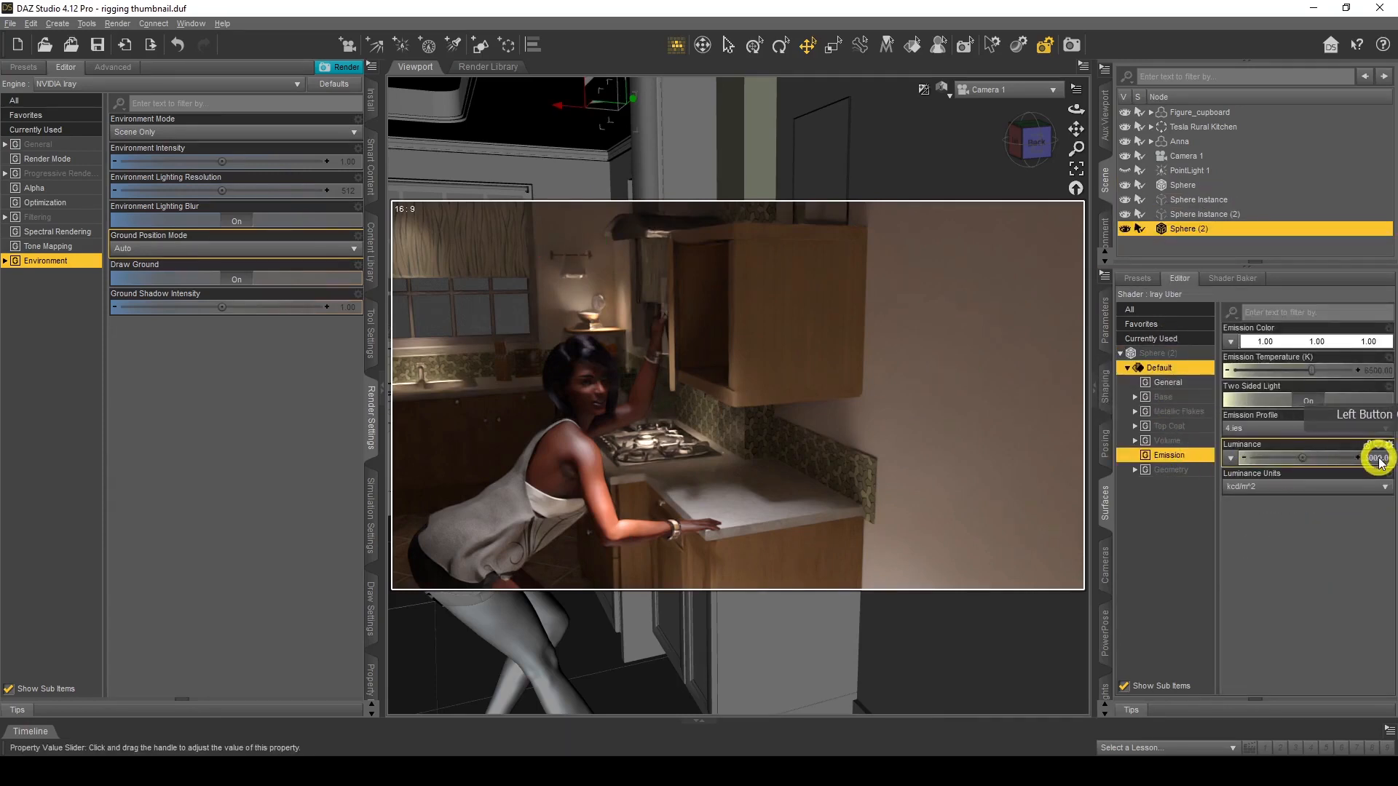
text(1000)
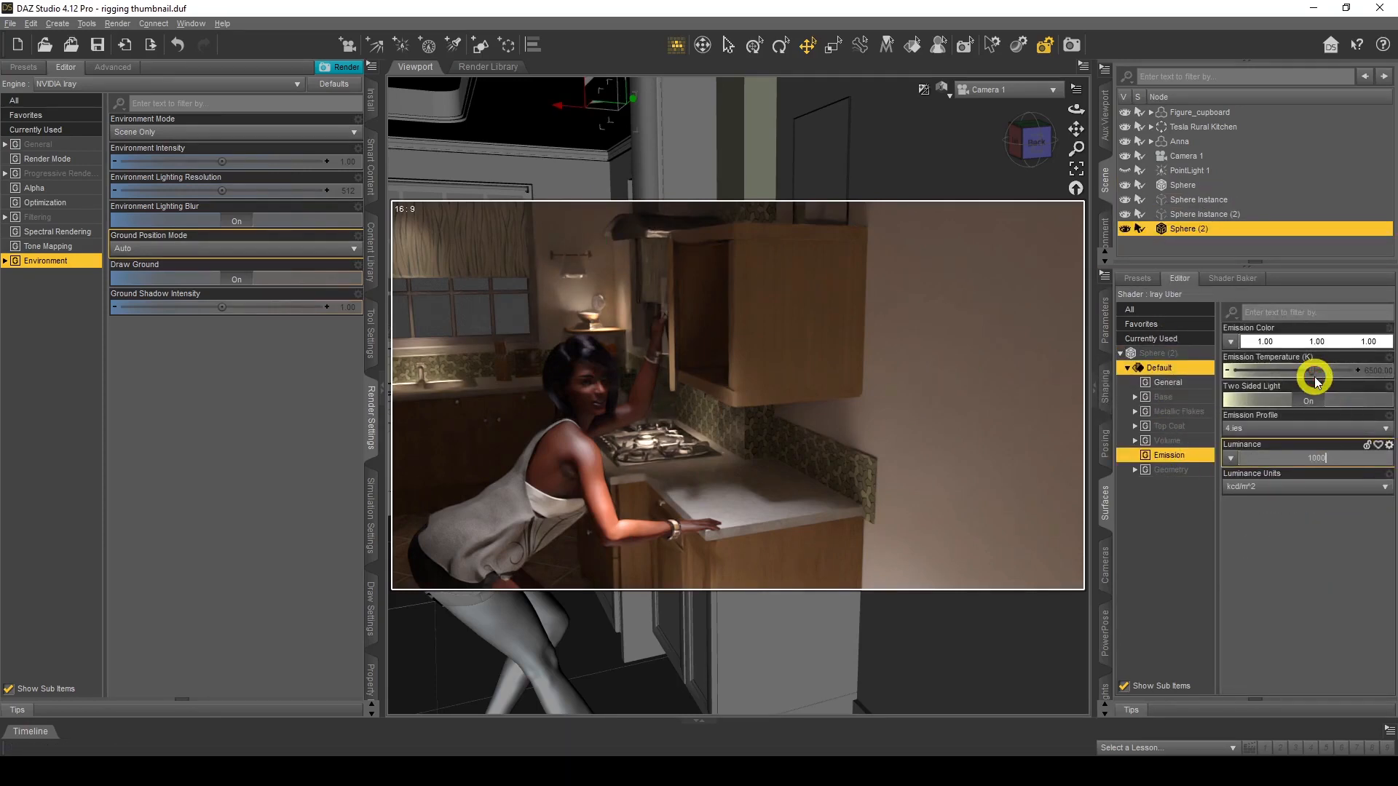
key(Return)
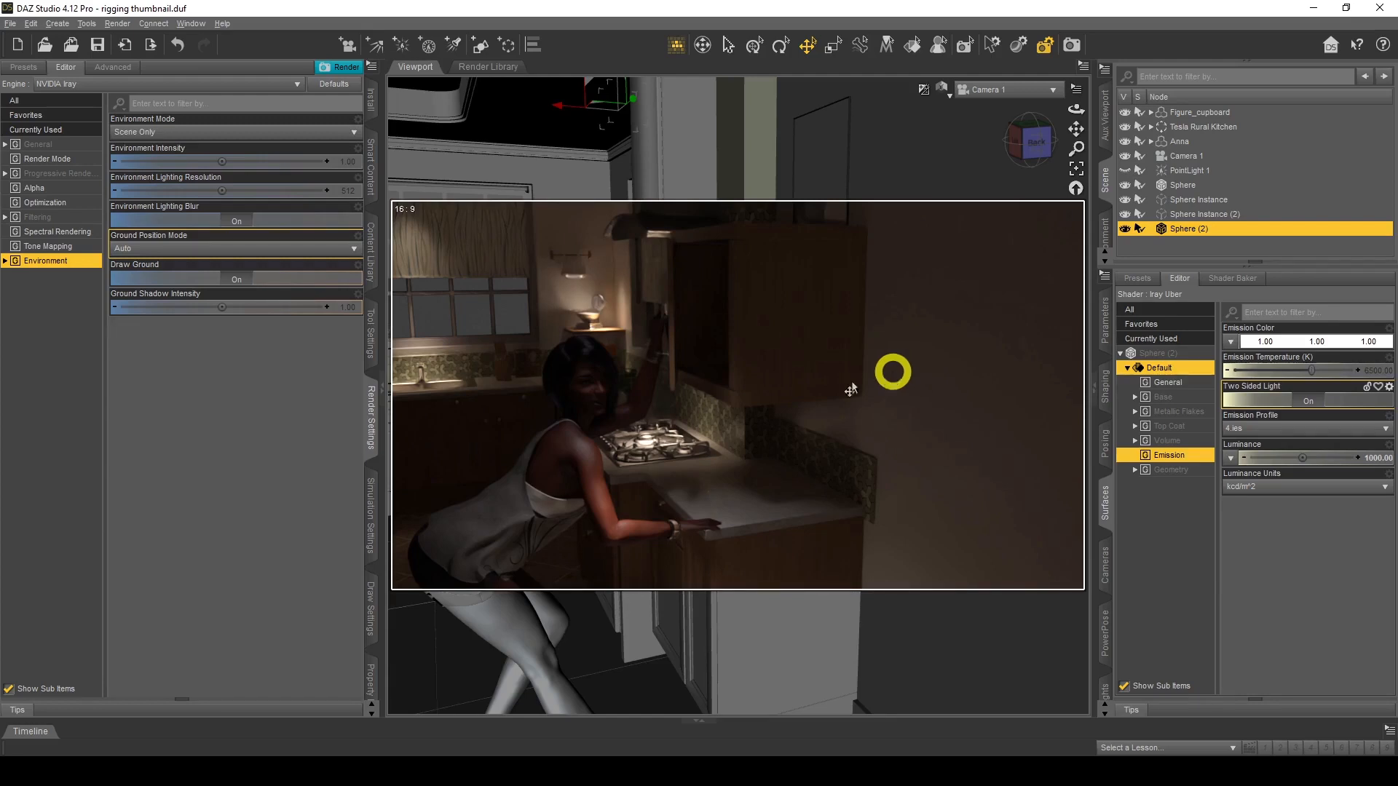
- Switch to Windows Photo Viewer and browse the IES profile preview images from 4 to 6
click(626, 761)
click(744, 716)
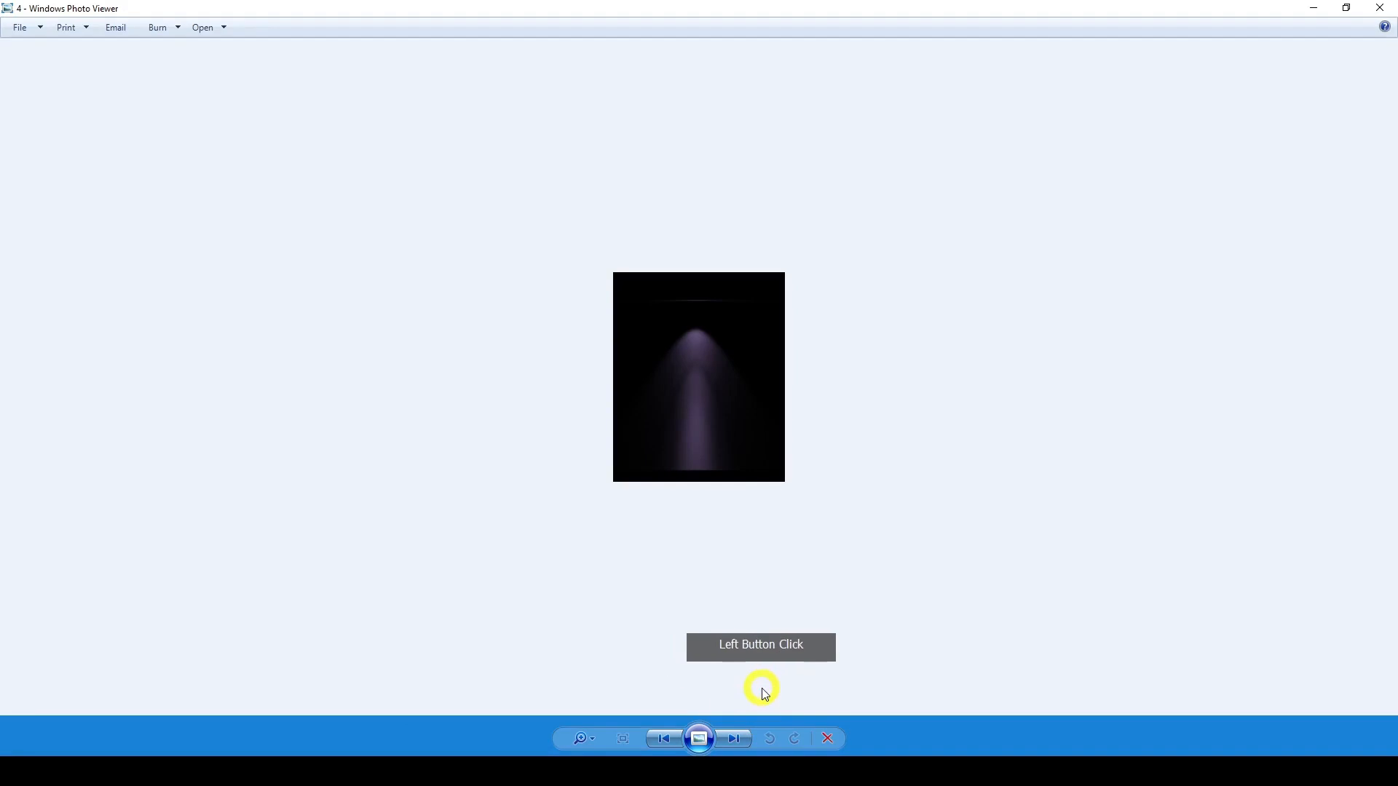
click(733, 739)
click(732, 739)
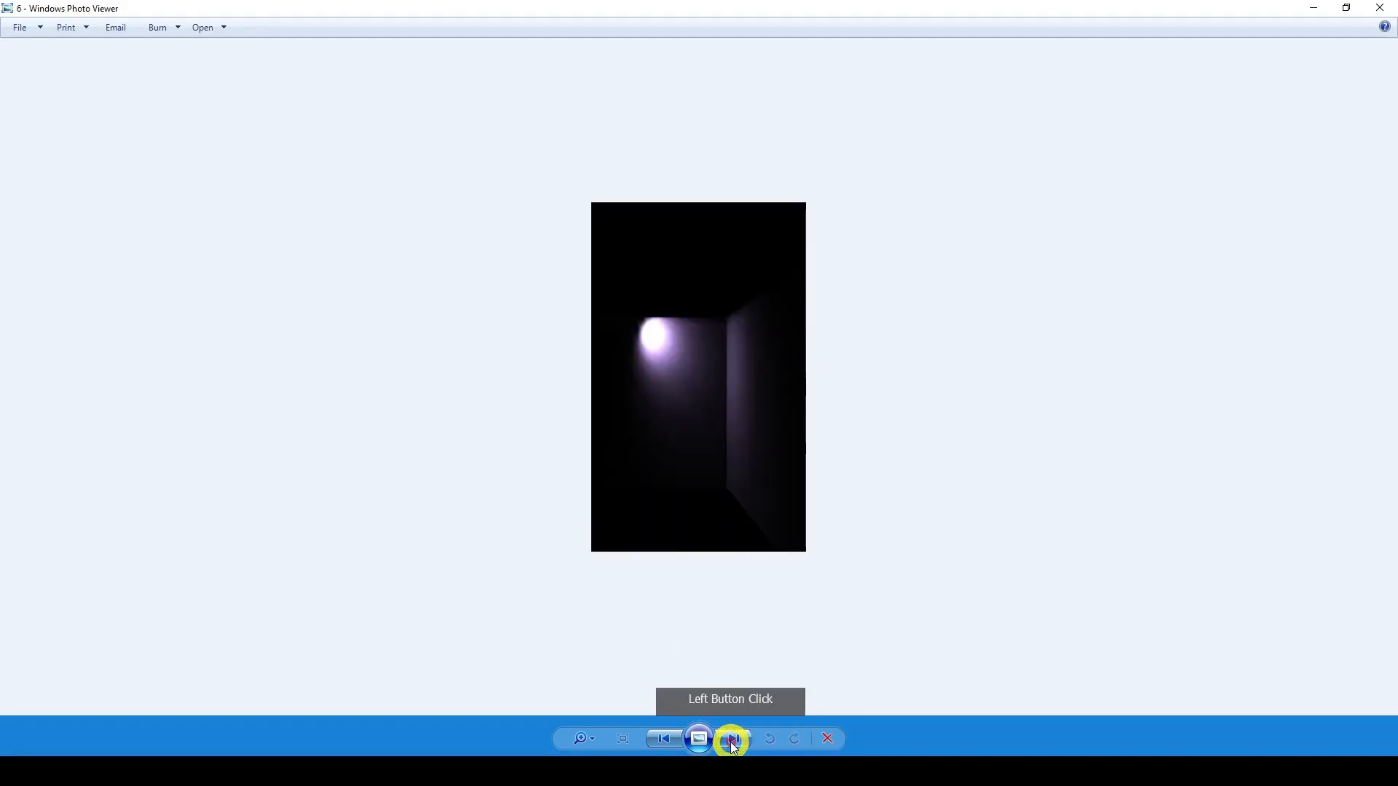